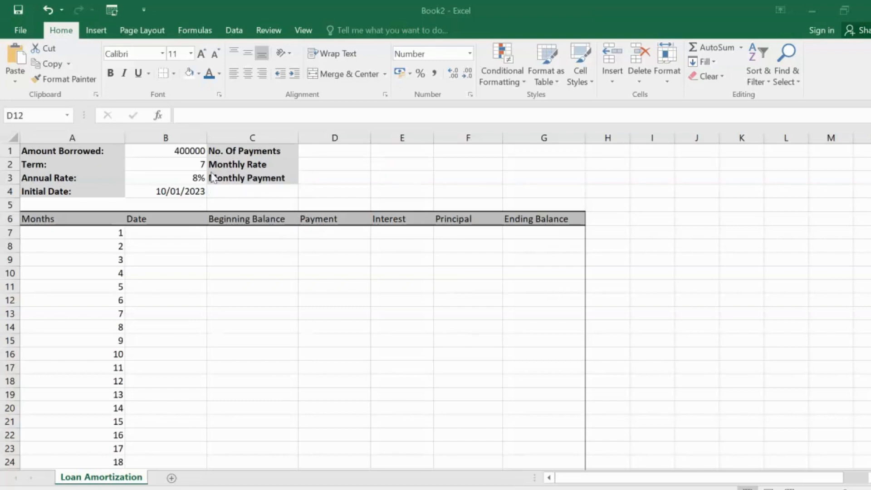
Step: Examine the loan detail labels in A1:A4 and C1:C3 and the amortization table's column headings in row 6
left_click(48, 153)
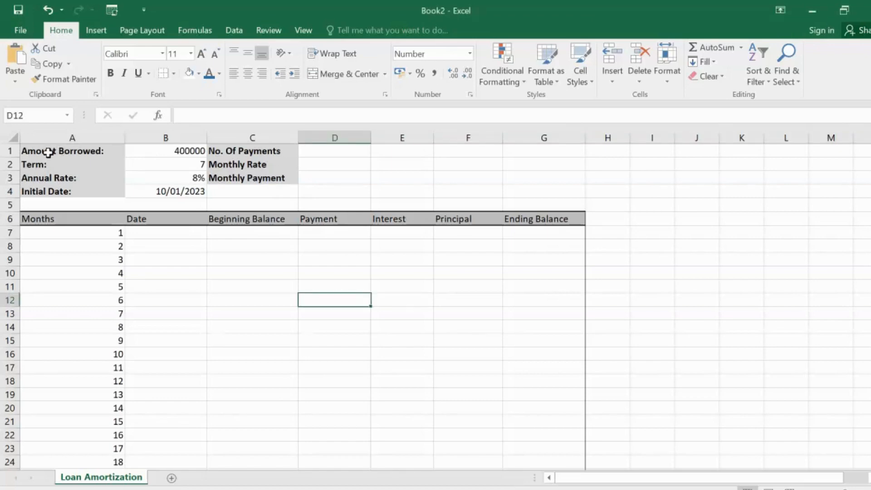
left_click(48, 165)
left_click(48, 178)
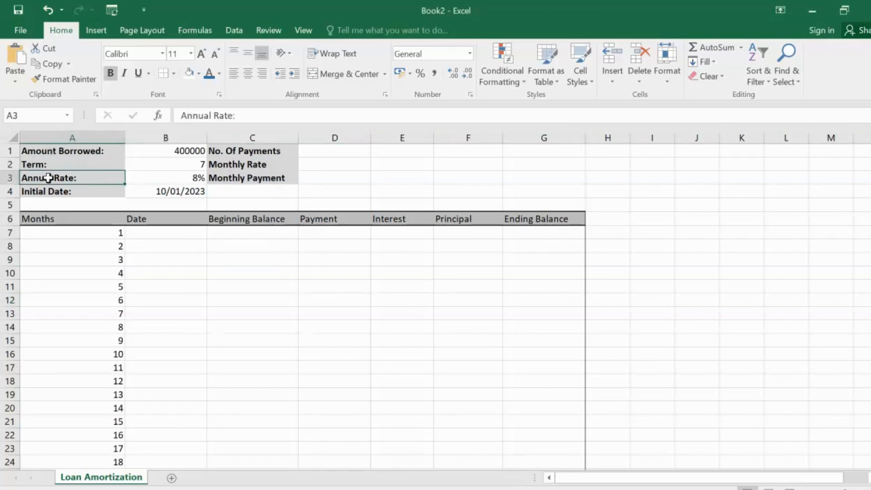
left_click(48, 191)
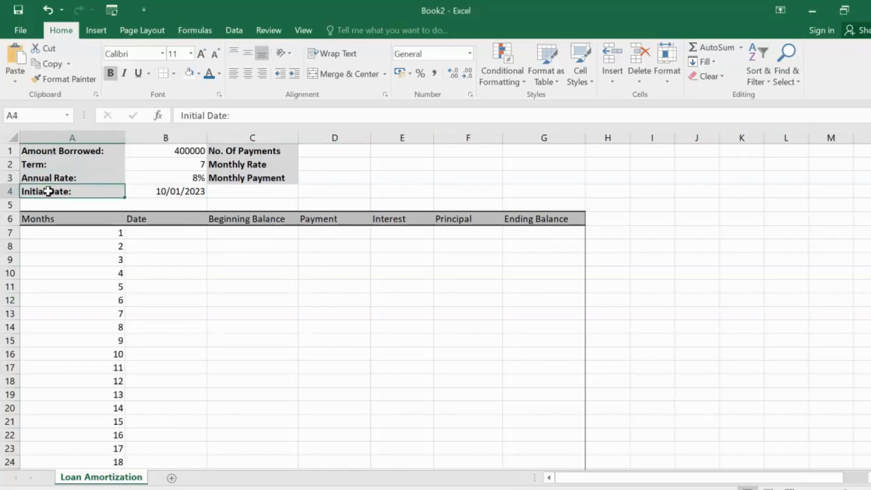
left_click(227, 151)
left_click(248, 166)
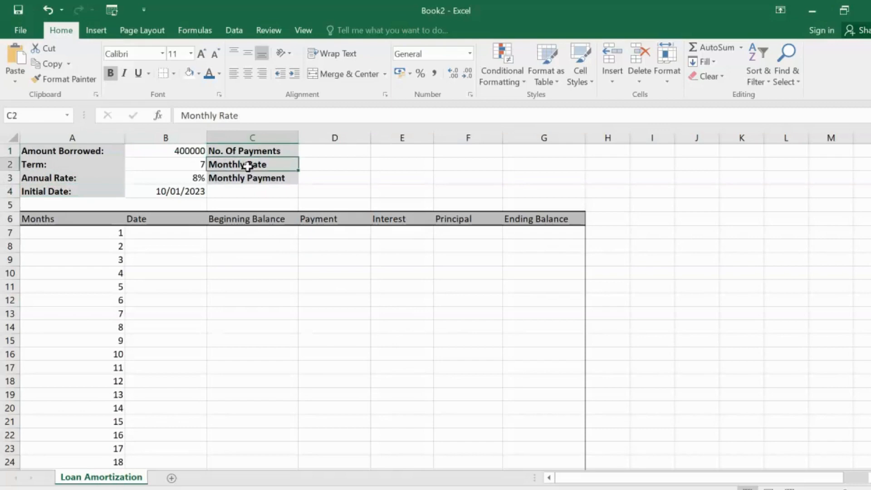
left_click(250, 179)
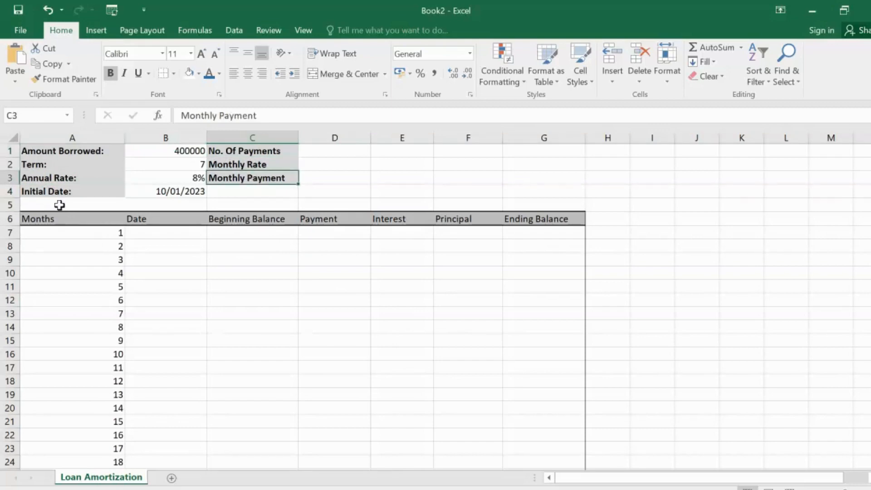
left_click(41, 219)
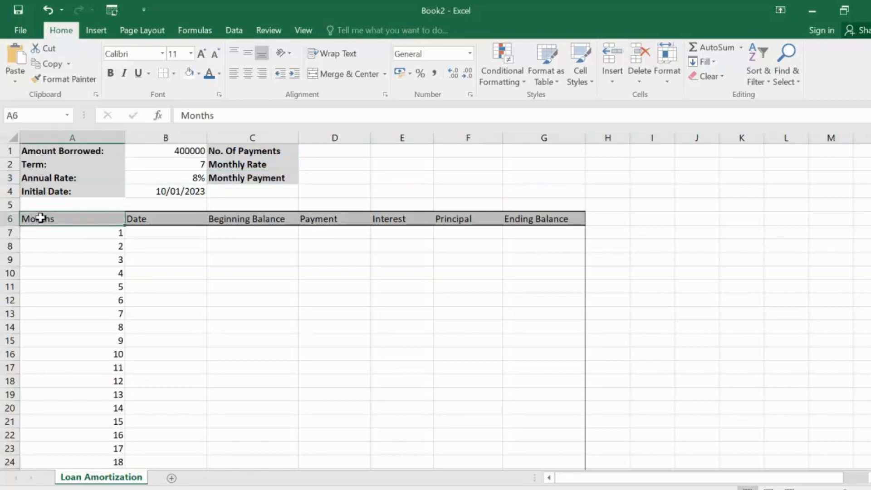
left_click(143, 220)
left_click(246, 223)
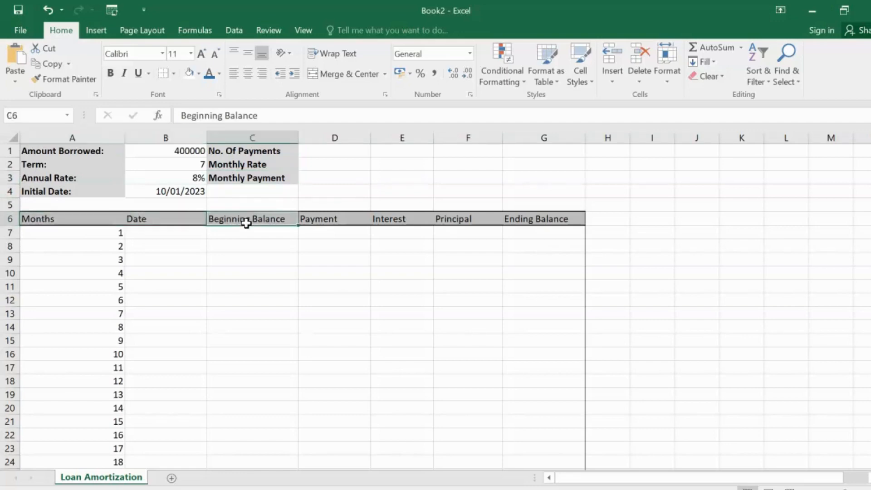
left_click(304, 220)
left_click(393, 217)
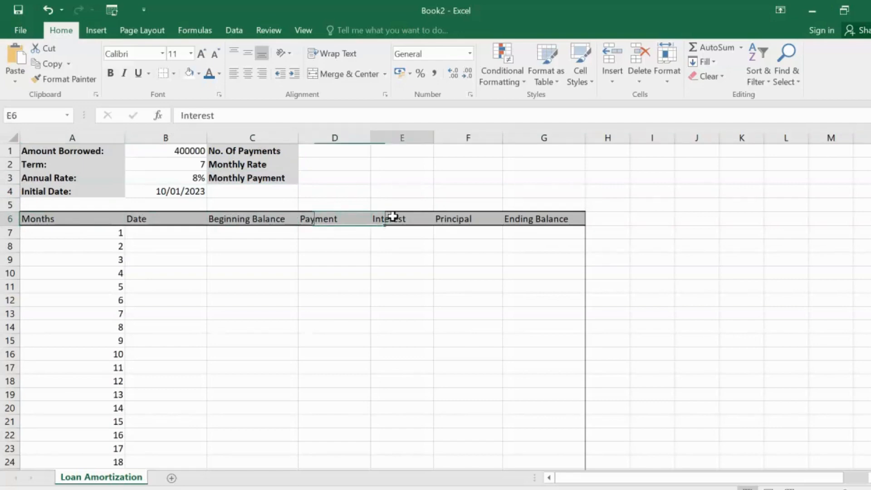
left_click(456, 223)
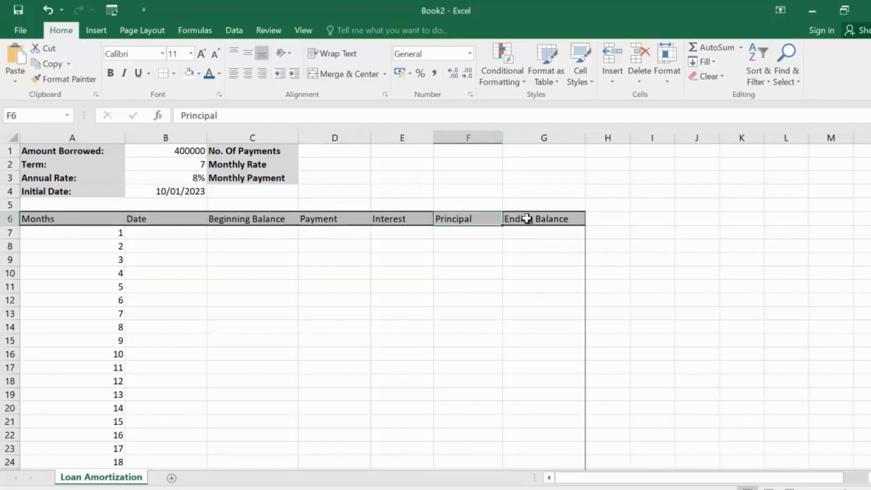
left_click(526, 219)
Step: Calculate the number of payments in D1 with the formula =B2*12
left_click(320, 153)
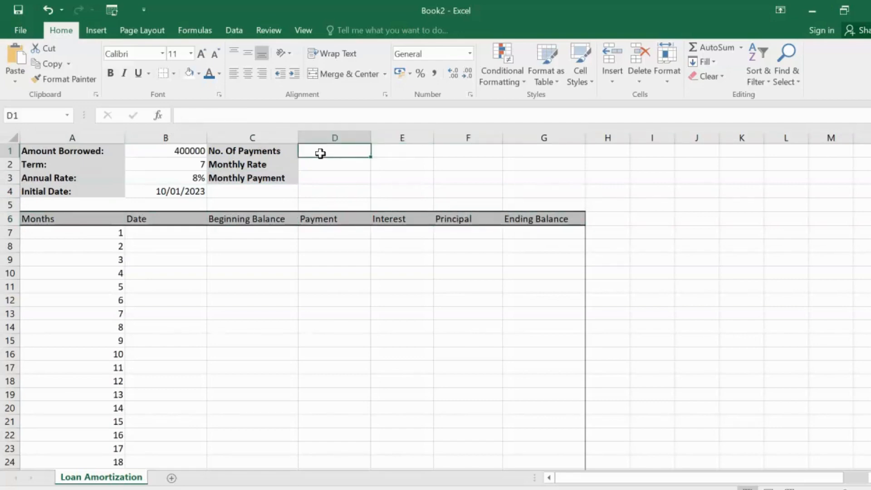
type("=")
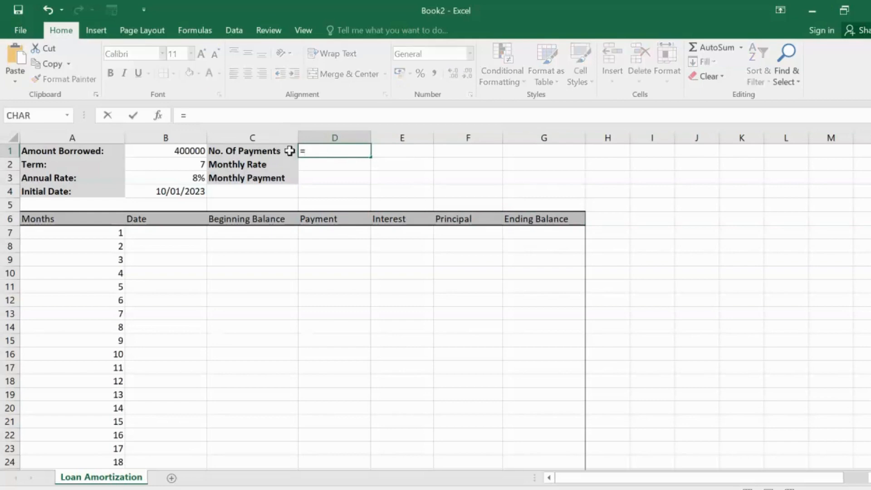
left_click(185, 161)
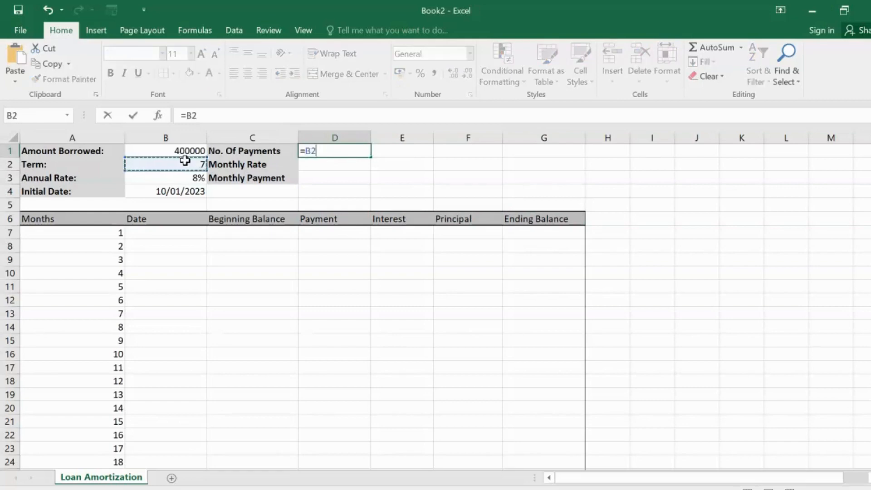
type("*12")
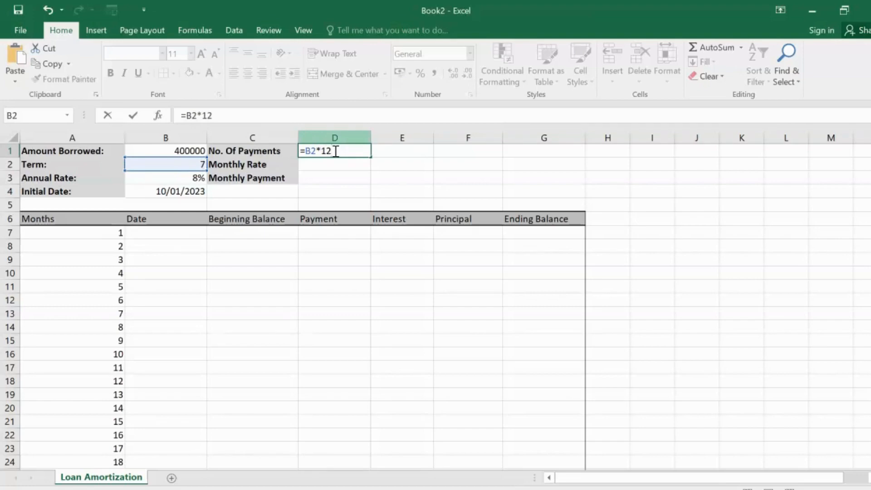
key("Return")
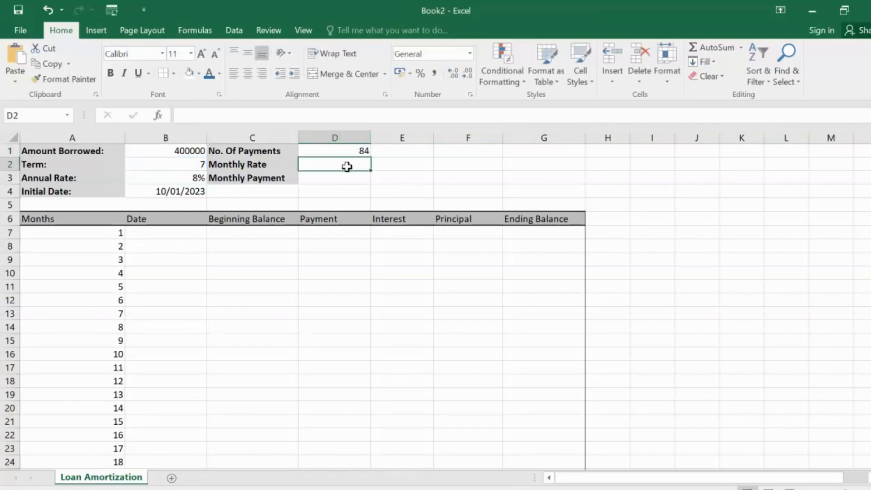
Step: Calculate the monthly rate in D2 with the formula =B3/12
type("=")
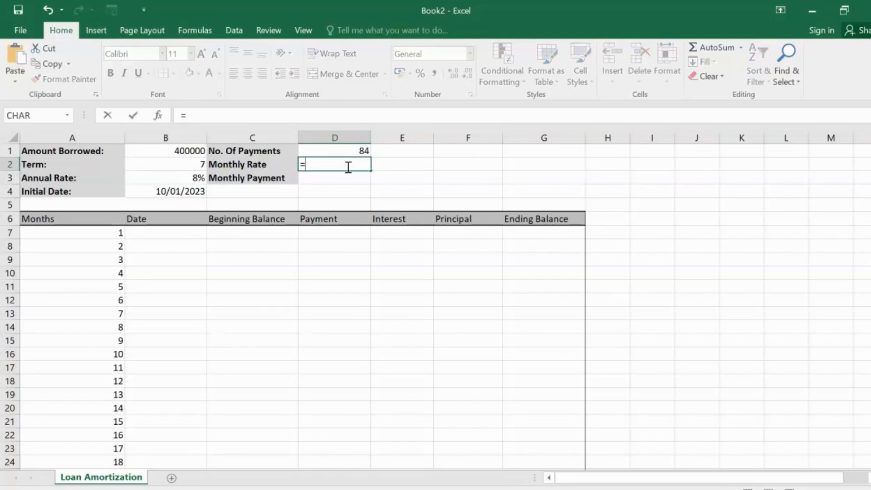
left_click(188, 180)
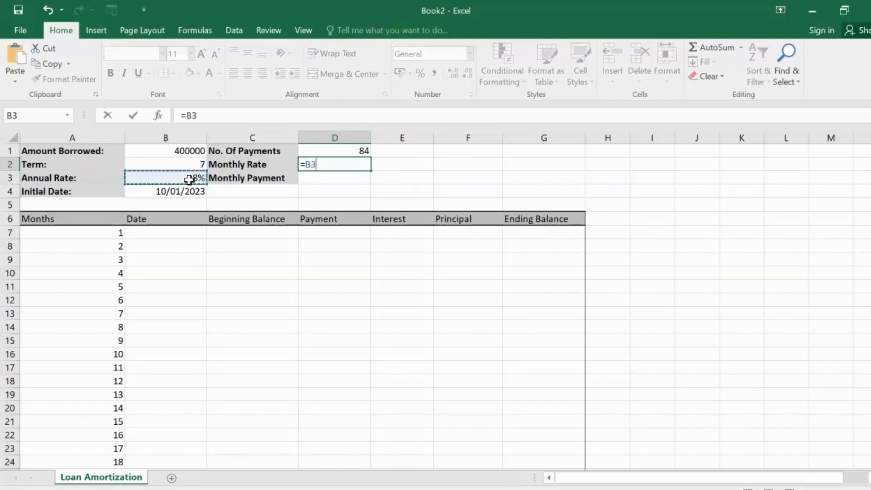
type("/12")
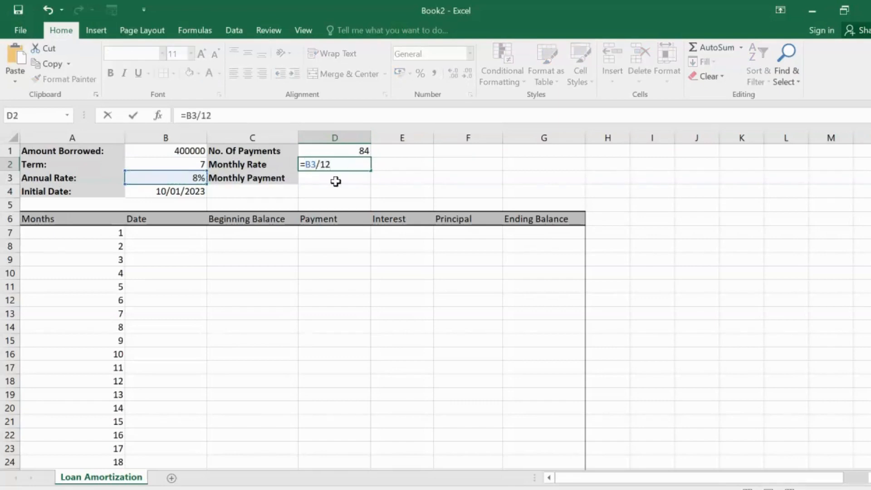
key("Return")
left_click(335, 165)
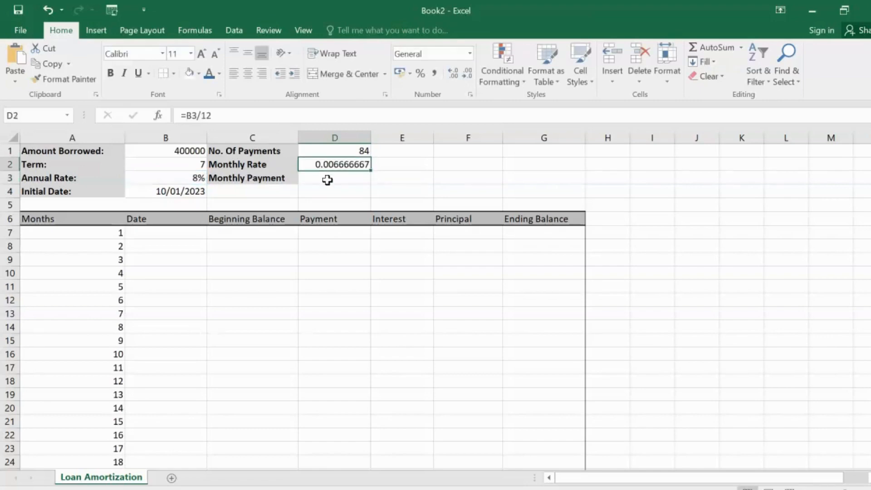
Step: Calculate the monthly payment in D3 with the formula =PMT(D2,D1,-B1,0)
left_click(328, 180)
type("=")
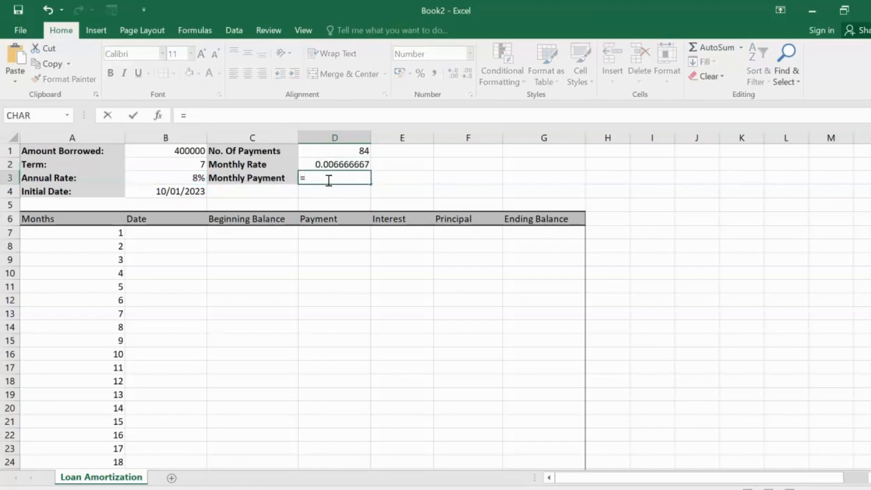
type("PMT")
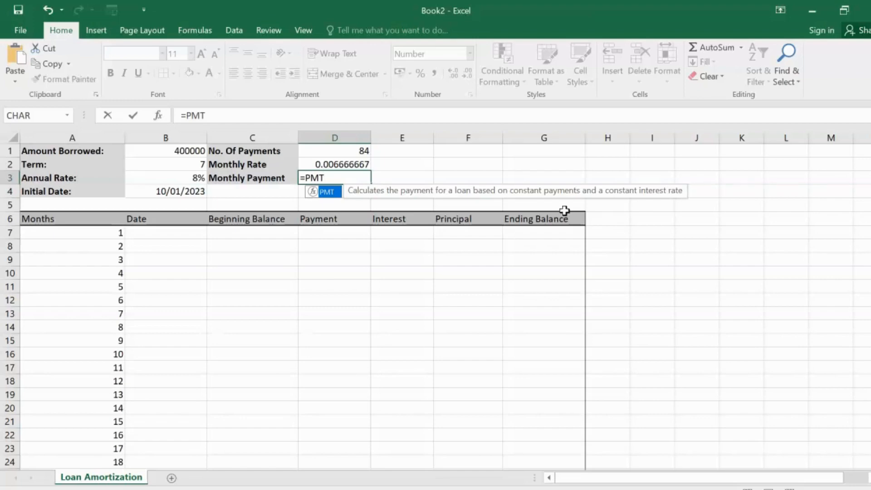
type("(")
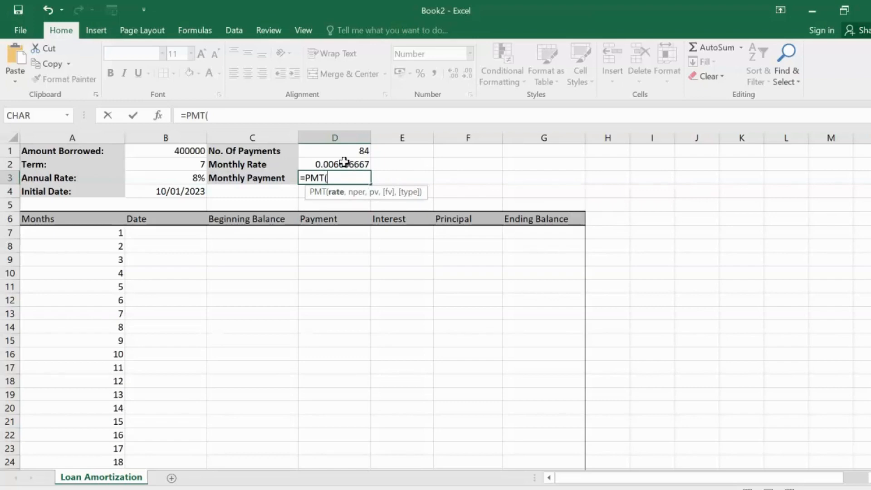
left_click(344, 163)
type(",")
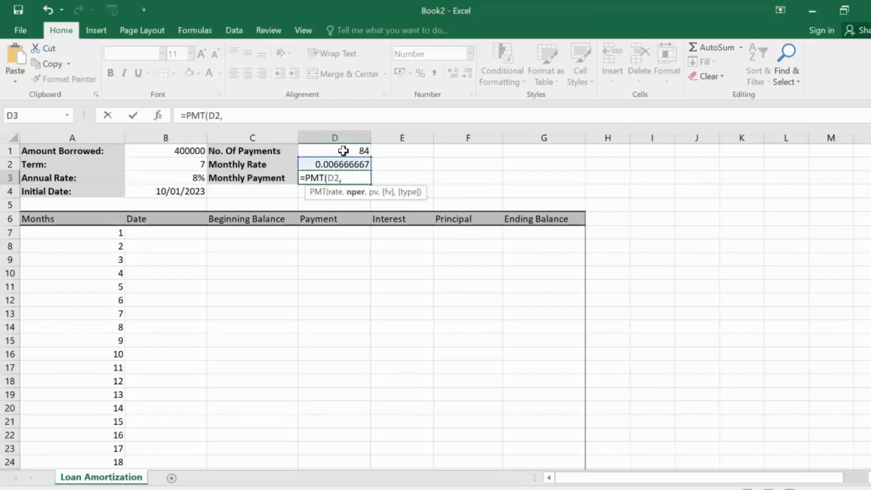
left_click(344, 150)
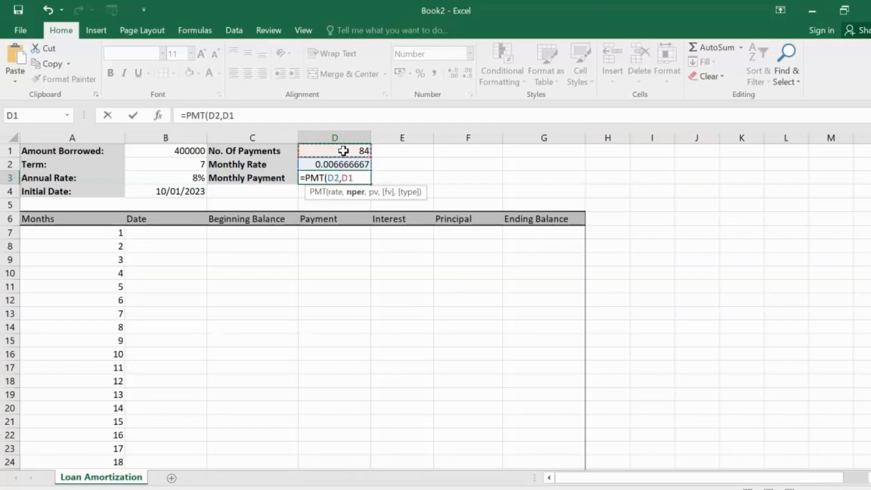
type(",")
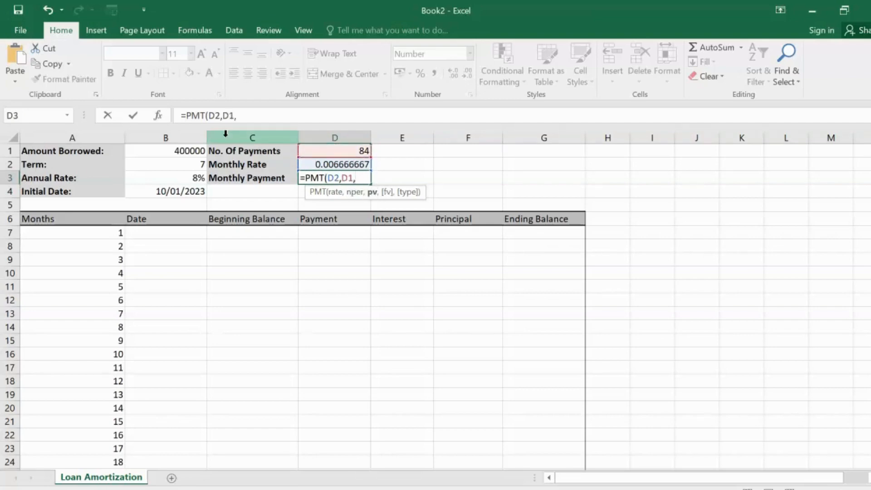
left_click(174, 150)
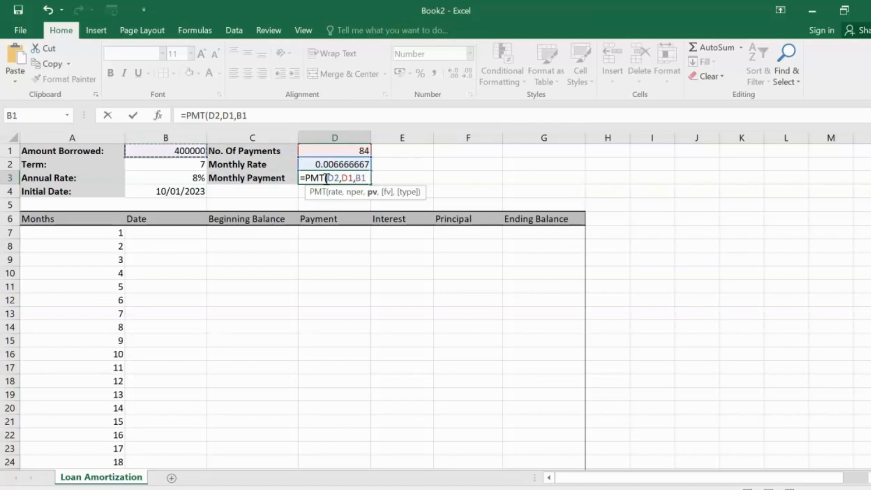
left_click(357, 178)
type("-")
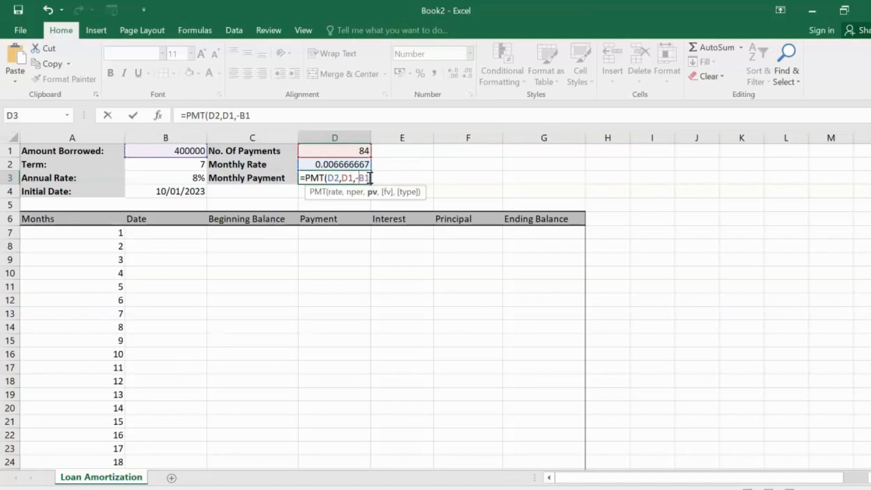
type(",")
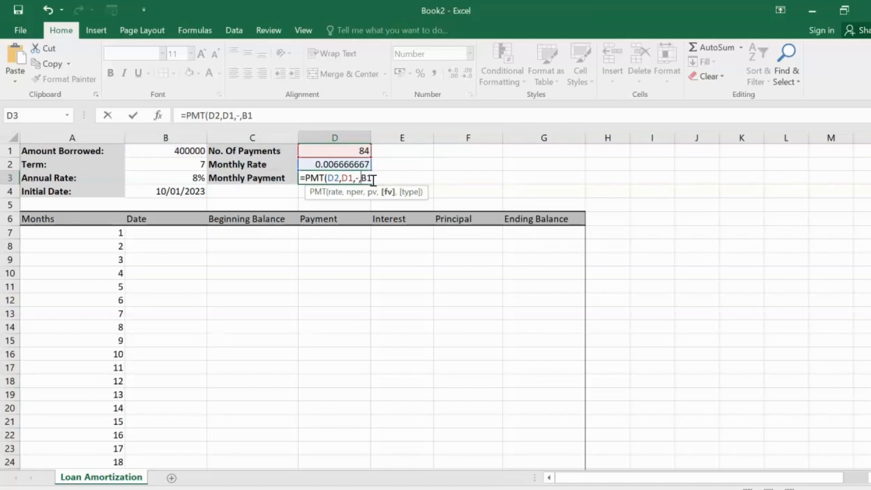
key("BackSpace")
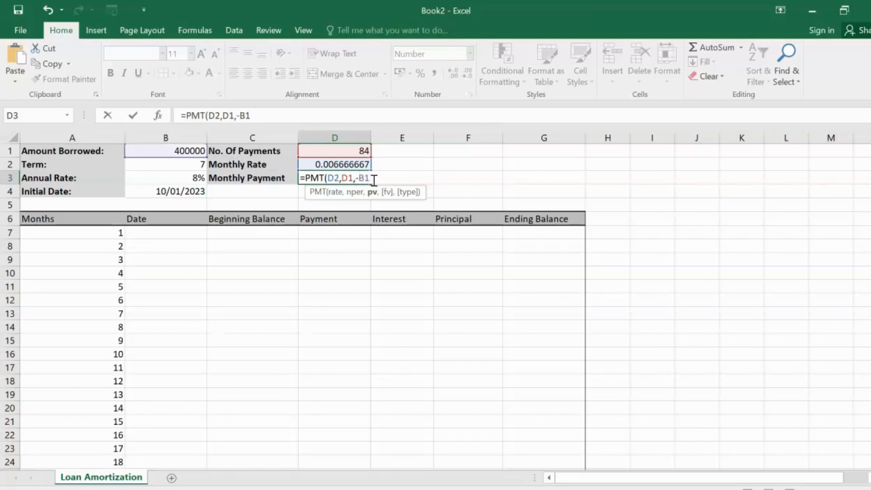
type(",0")
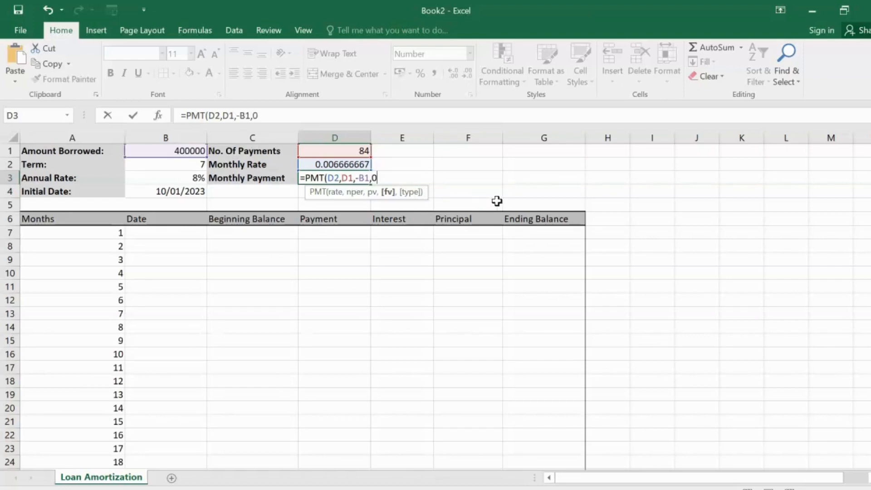
type(")")
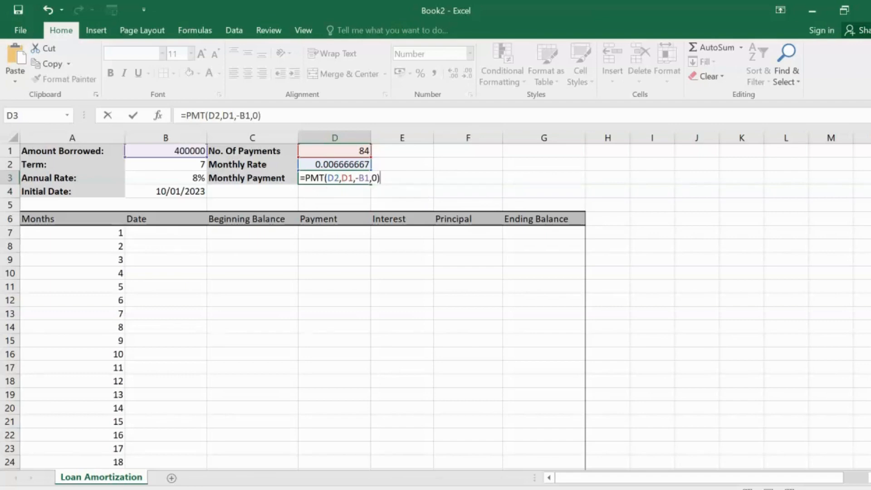
key("Return")
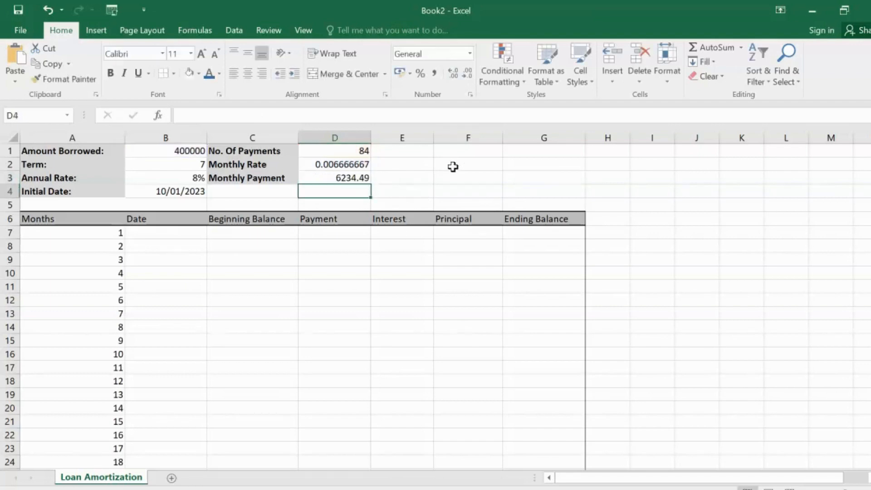
left_click(335, 179)
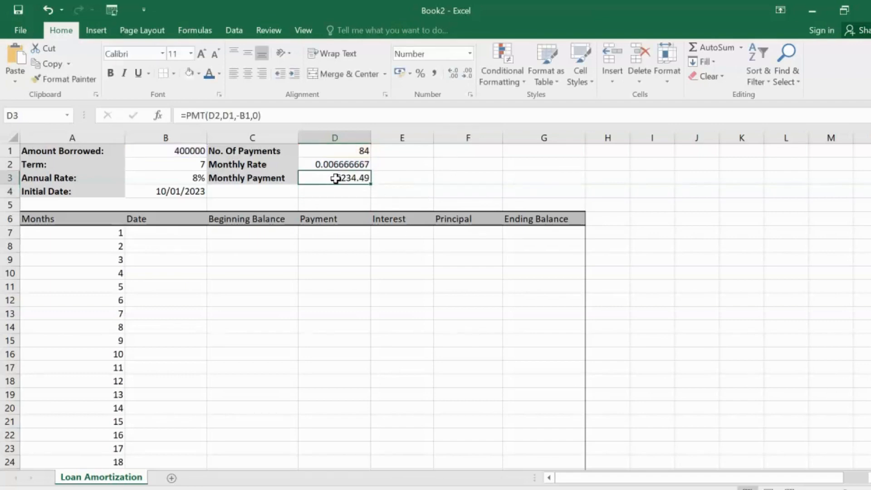
Step: Fill in the first month's date in B7 by linking it to the initial date with =B4
left_click(170, 236)
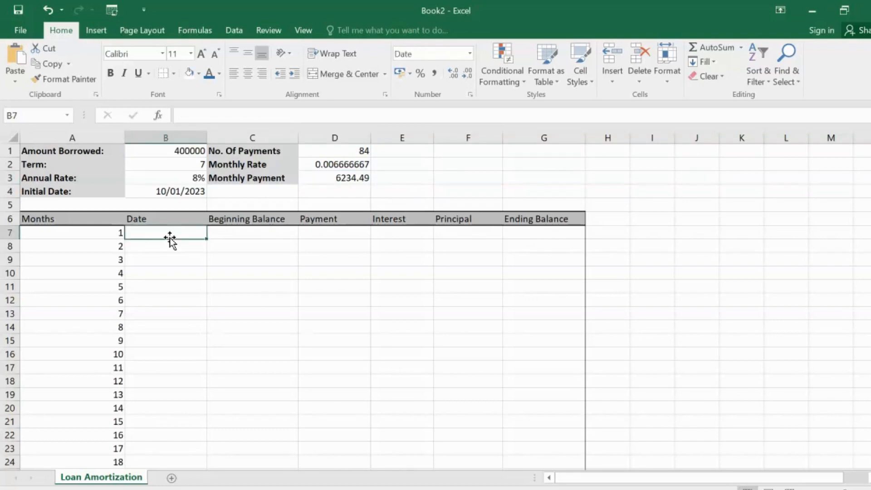
left_click(155, 191)
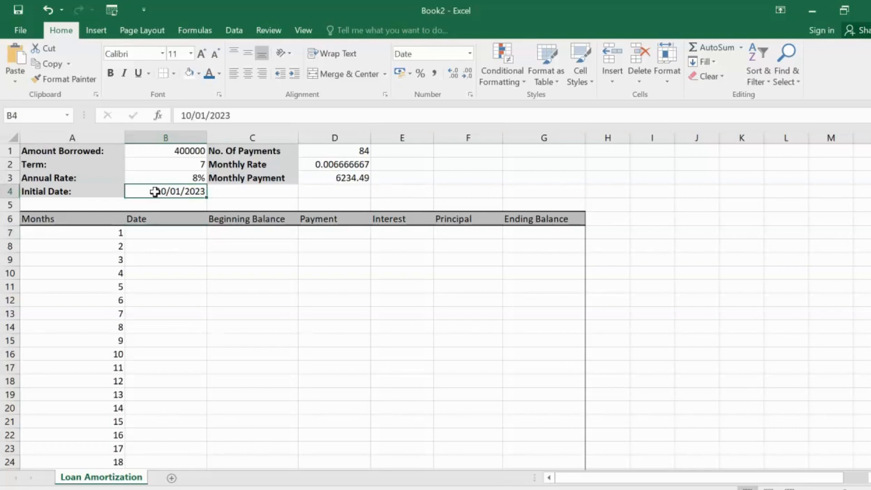
left_click(174, 237)
type("=")
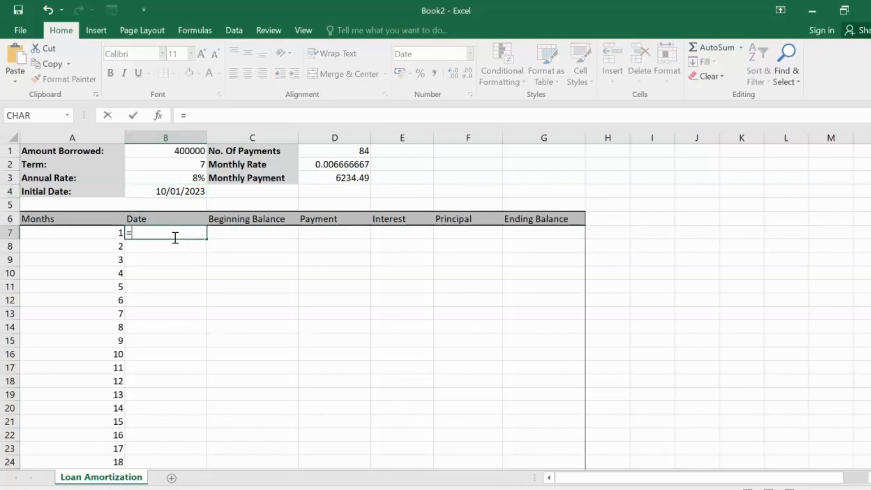
left_click(167, 193)
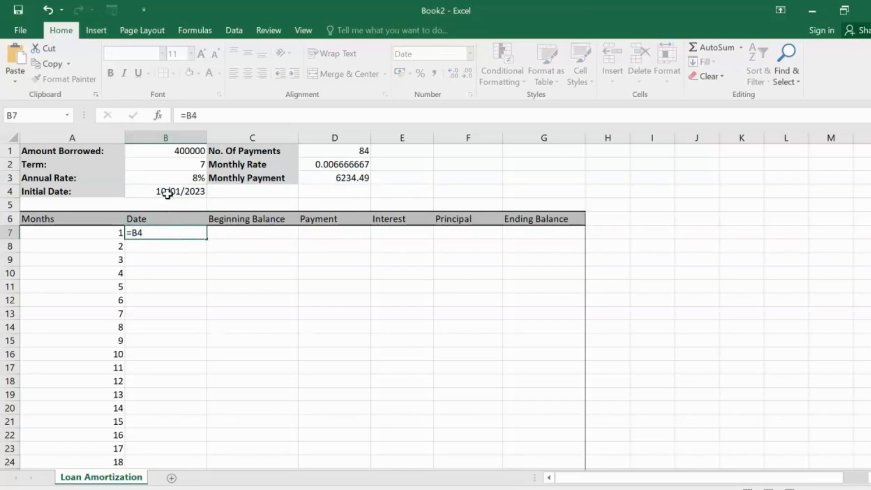
key("Return")
Step: Set the first month's beginning balance in C7 to the amount borrowed with =B1
left_click(228, 233)
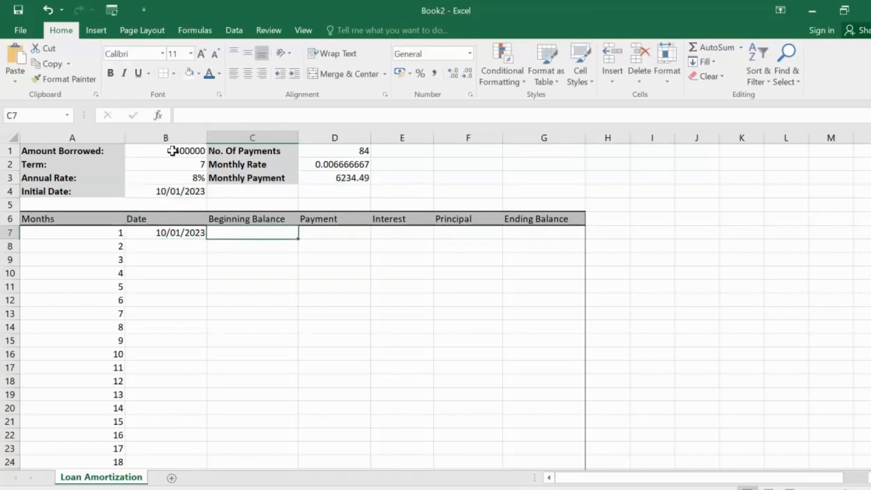
type("=")
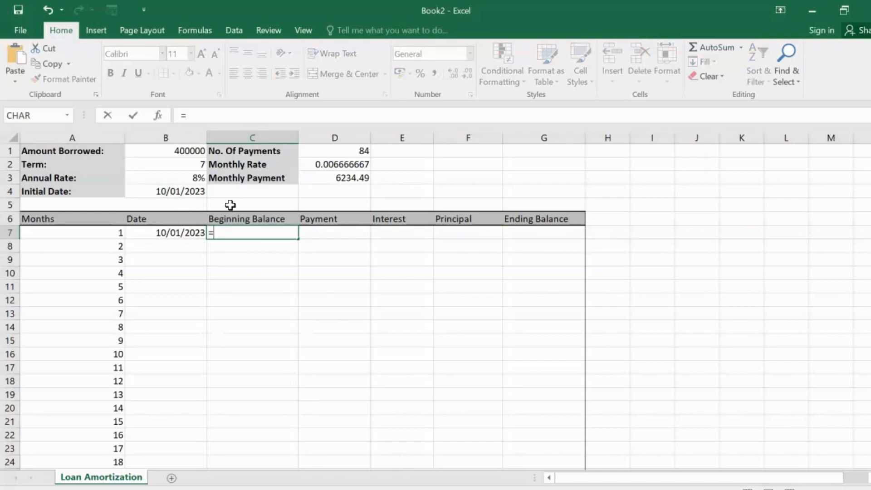
left_click(179, 151)
key("Return")
Step: Set the first month's payment in D7 to the calculated monthly payment with =D3
left_click(315, 231)
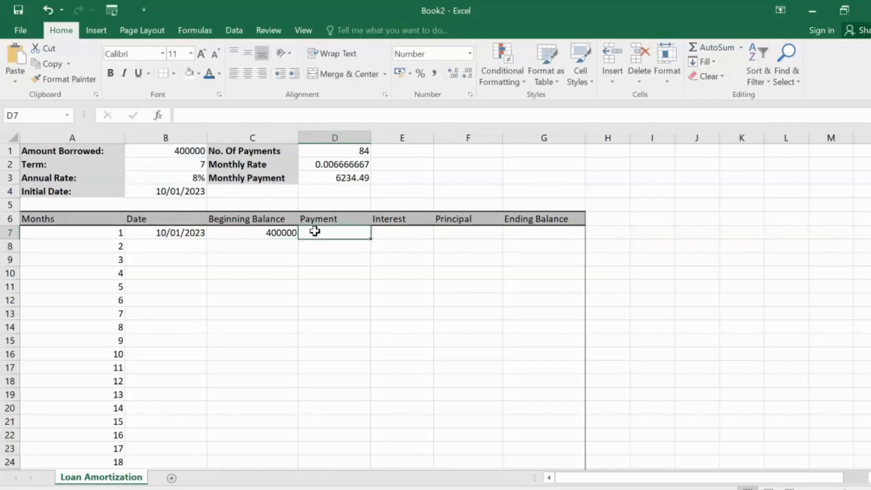
type("=")
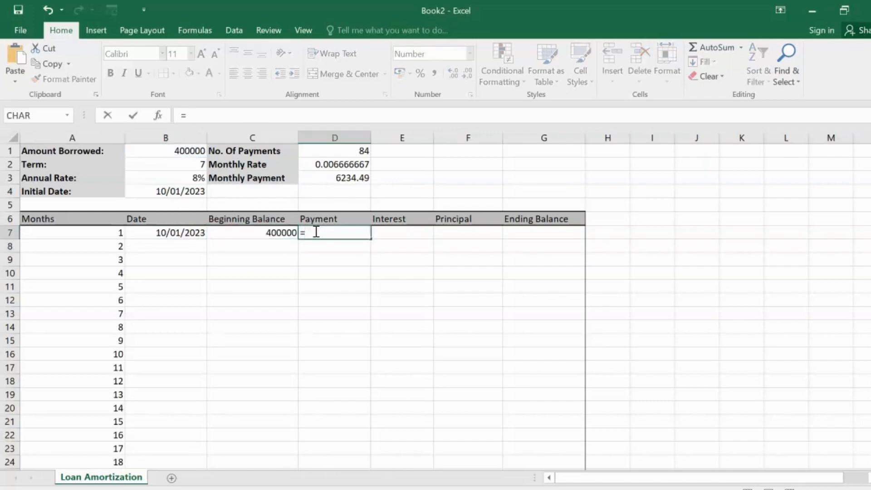
left_click(331, 182)
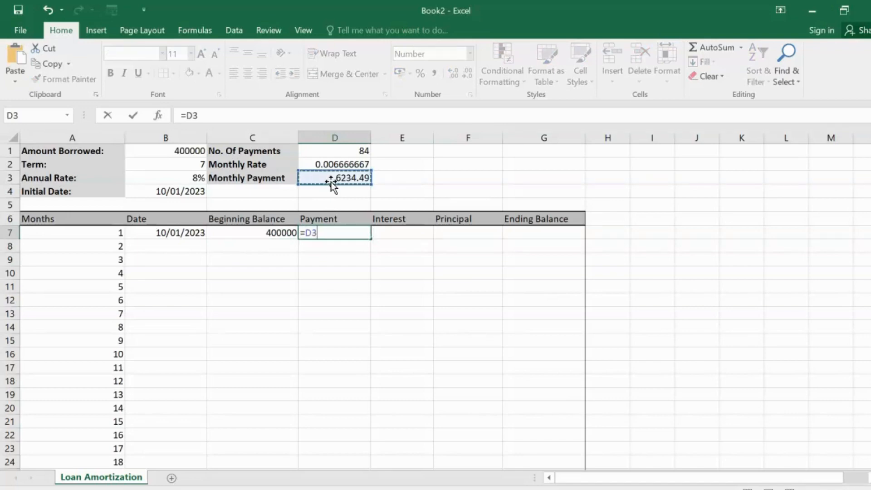
key("Return")
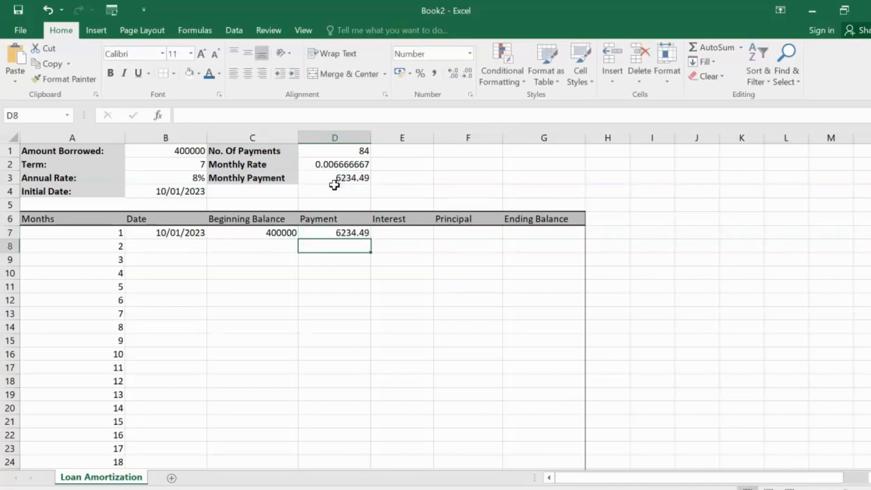
Step: Calculate the first month's interest in E7 from beginning balance and monthly rate with the formula =C7*D2
left_click(391, 231)
type("=")
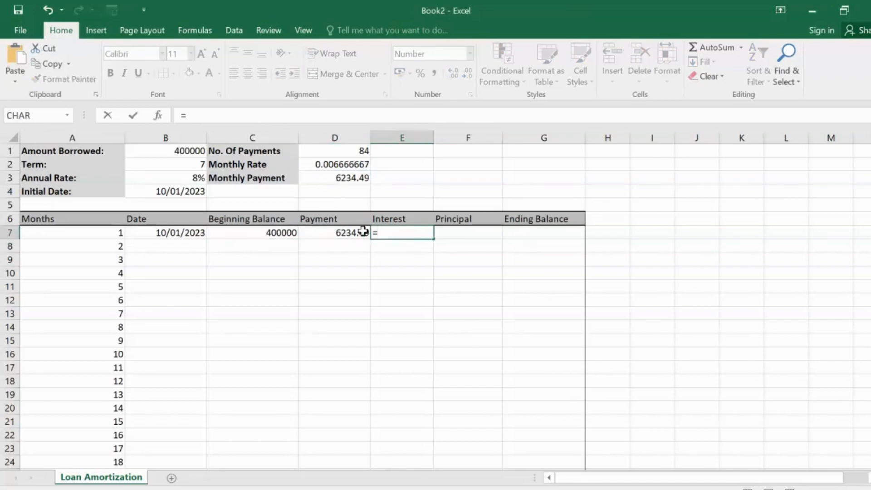
left_click(270, 233)
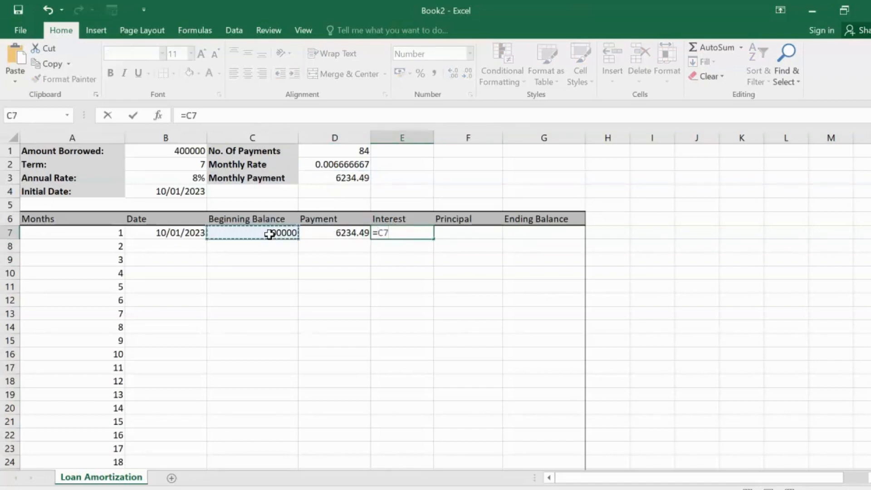
type("*")
left_click(341, 164)
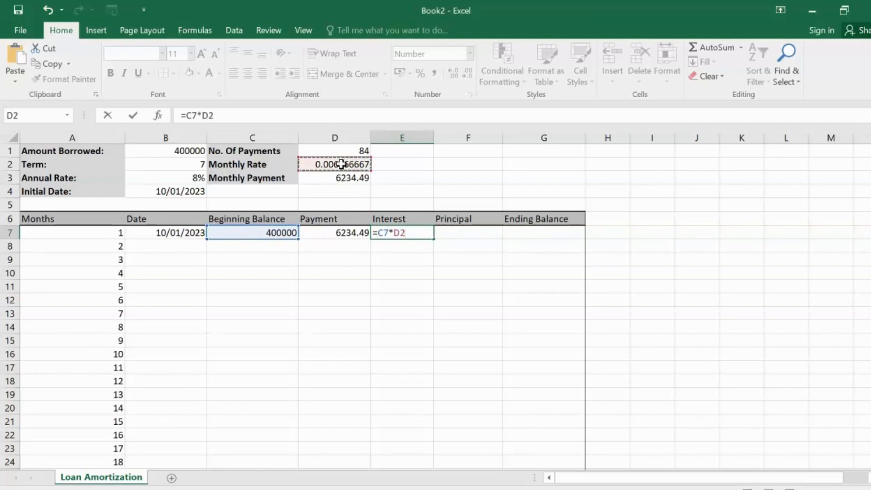
key("Return")
Step: Calculate the first month's principal in F7 as payment minus interest with the formula =D7-E7
left_click(448, 231)
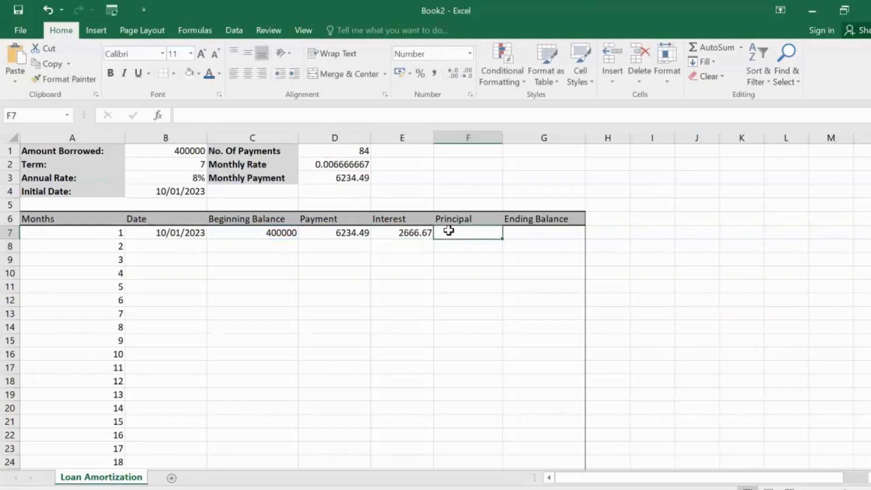
left_click(345, 233)
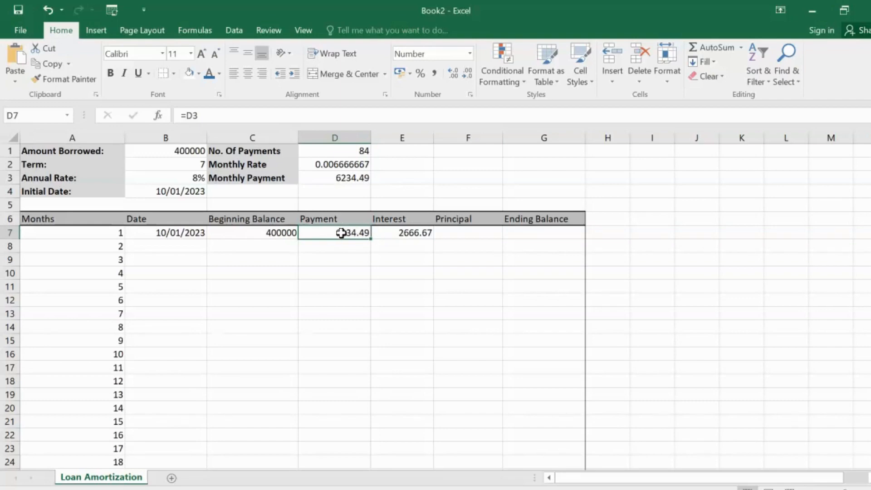
left_click(470, 233)
type("=")
left_click(345, 232)
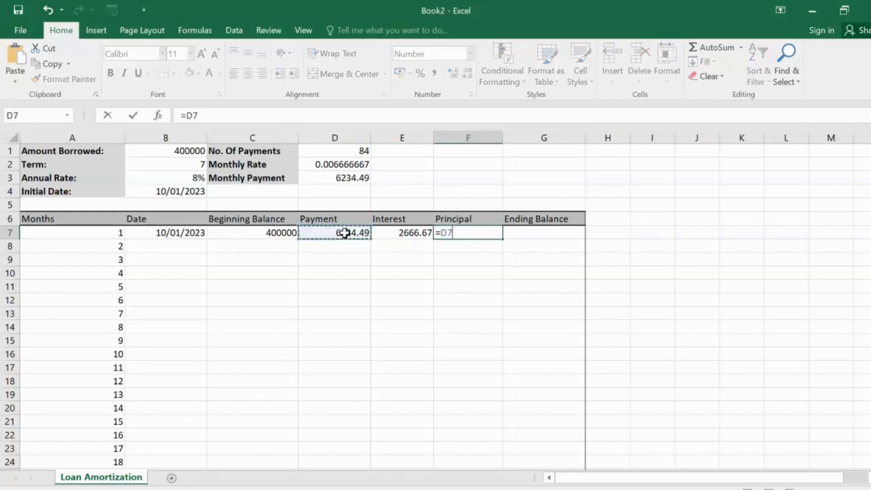
type("-")
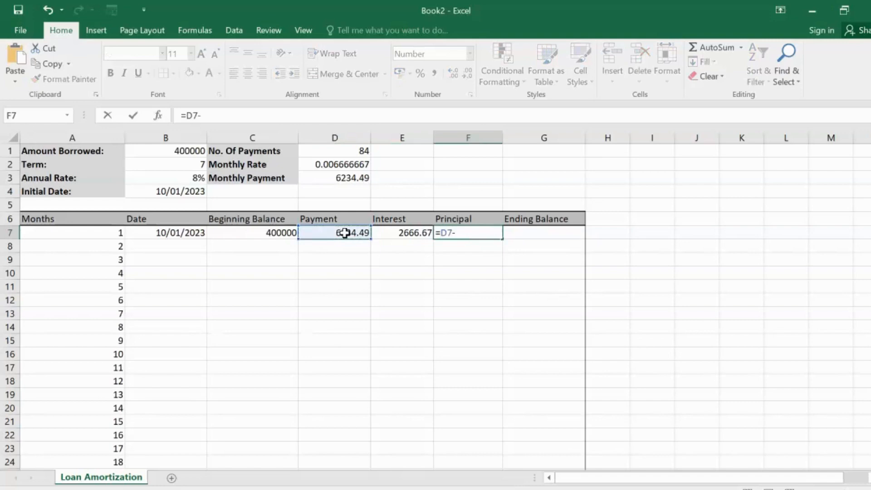
left_click(393, 232)
key("Return")
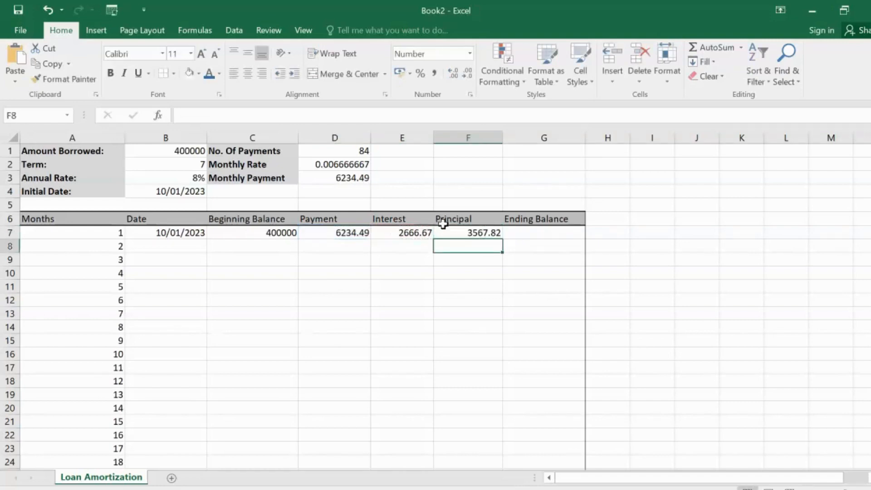
left_click(459, 231)
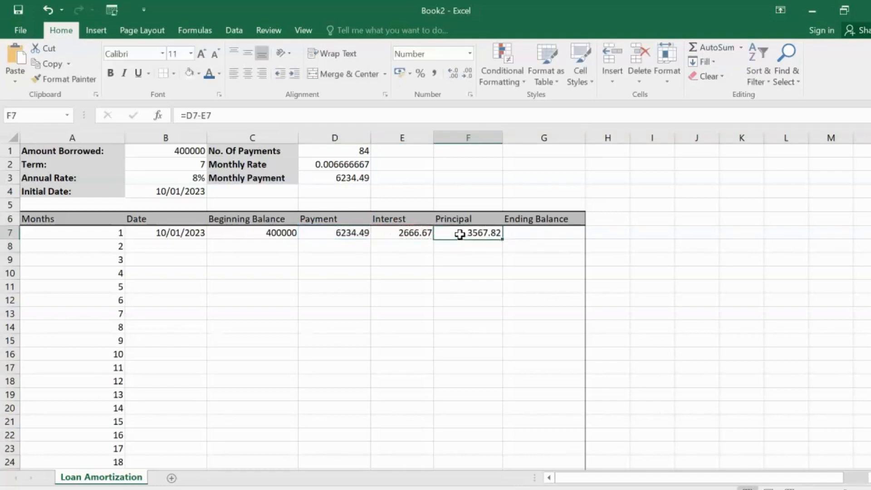
Step: Calculate the first month's ending balance in G7 as beginning balance minus principal with the formula =C7-F7
left_click(513, 232)
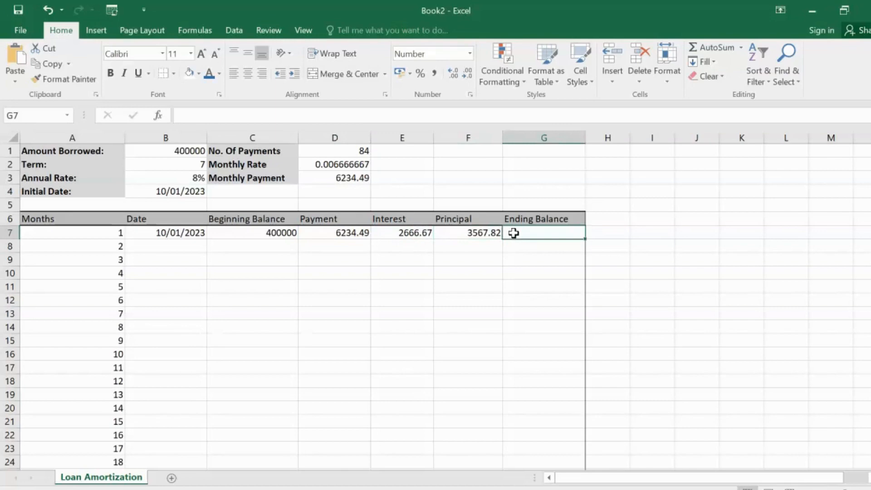
type("=")
left_click(256, 232)
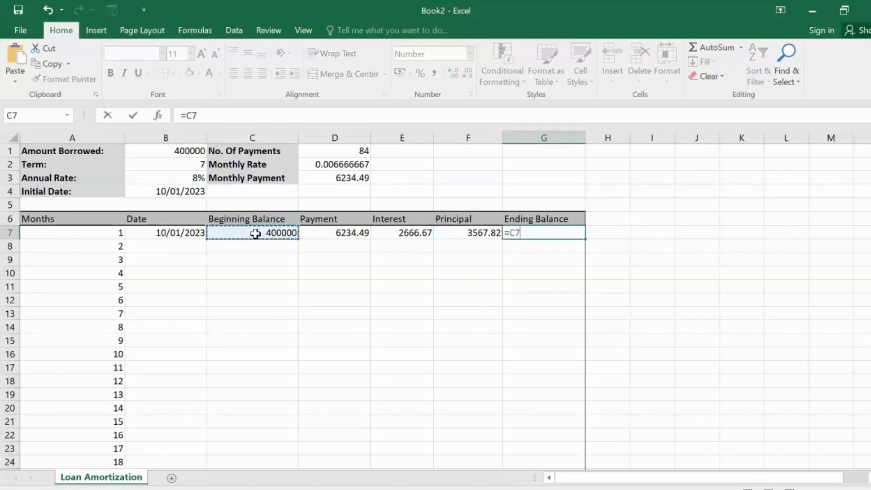
type("-")
left_click(449, 236)
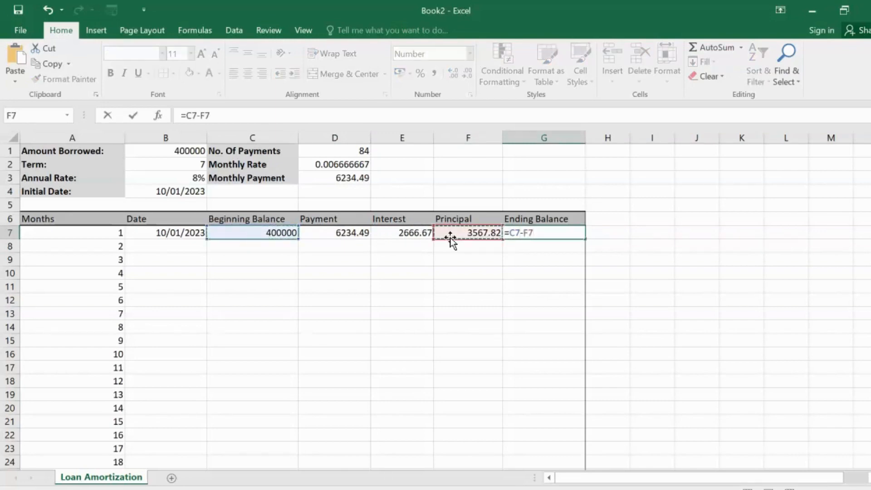
key("Return")
left_click(557, 233)
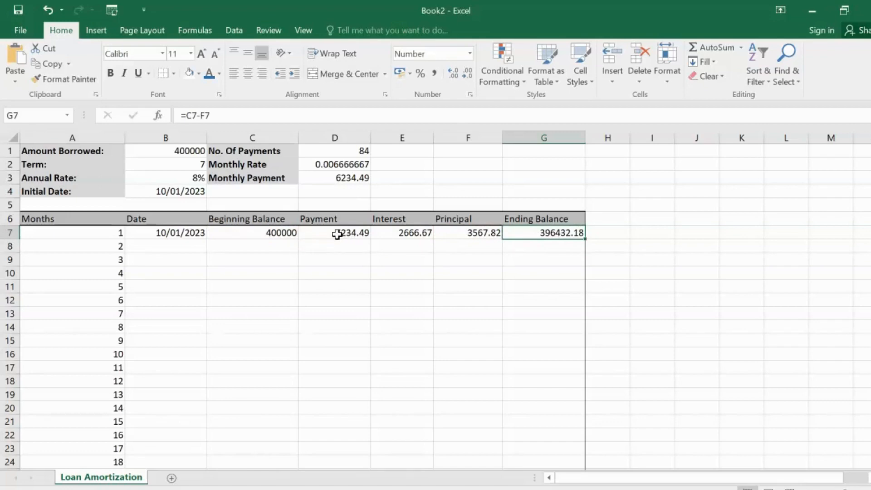
Step: Enter 10/02/2023 as the second month's date in B8
left_click(175, 244)
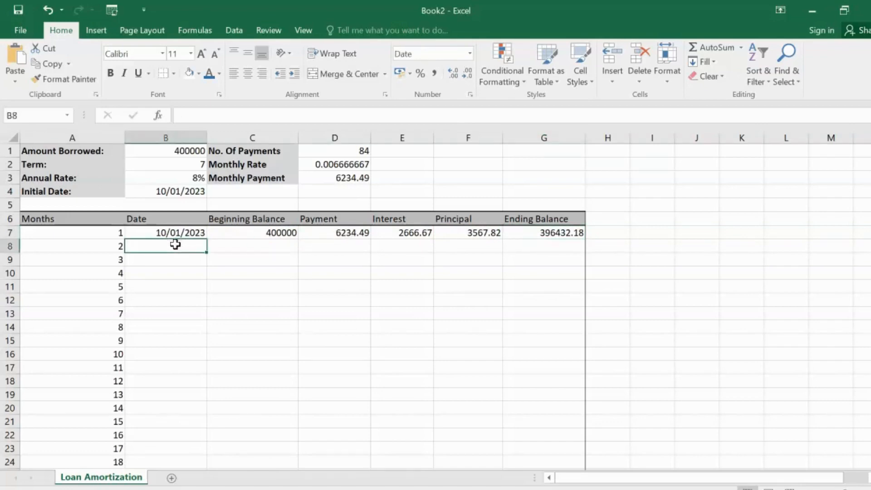
type("10/02")
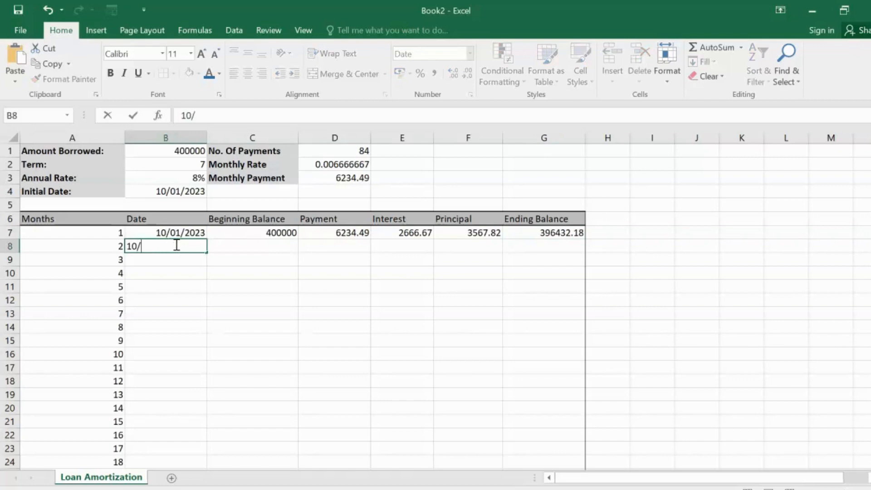
type("2023")
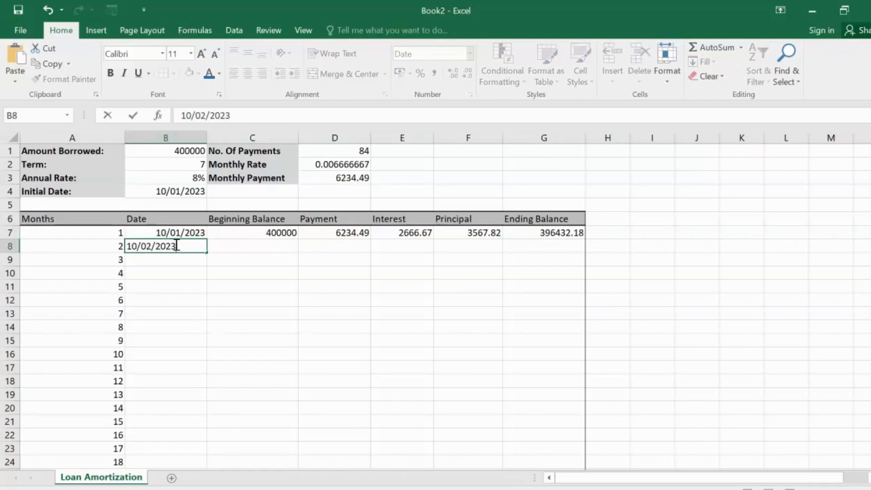
Step: Set the second month's beginning balance in C8 to the first month's ending balance with =G7
left_click(270, 248)
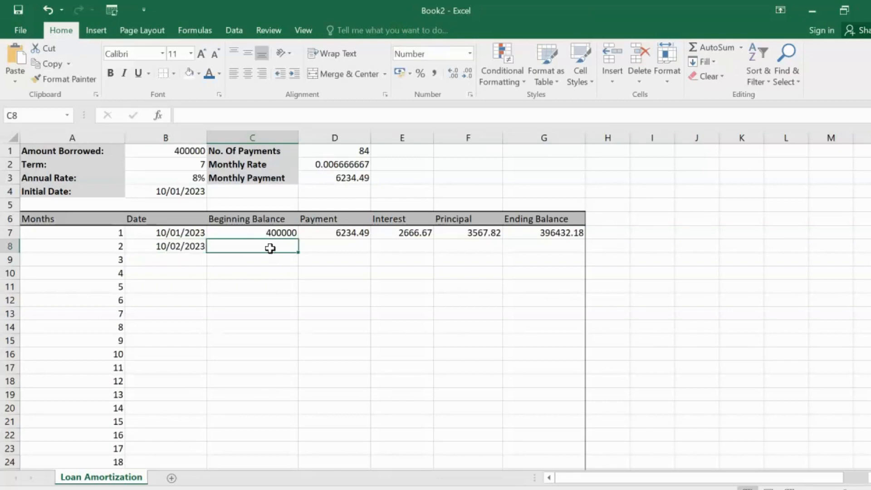
type("=")
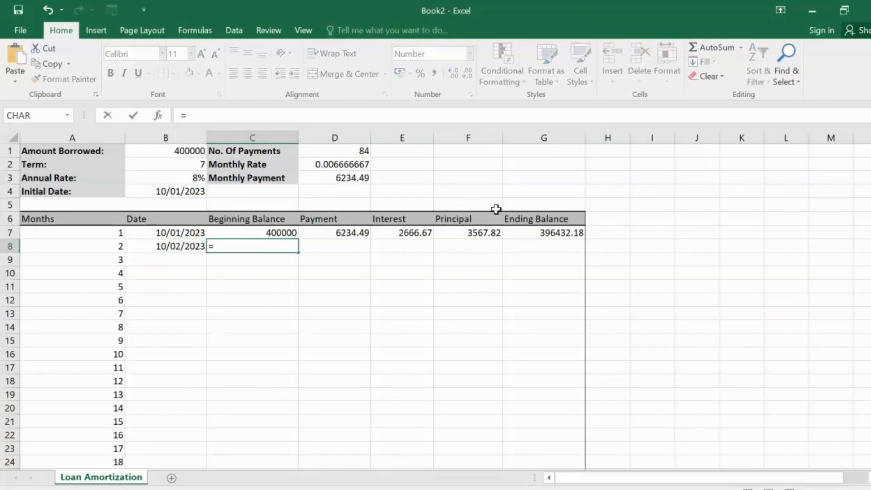
left_click(539, 230)
key("Return")
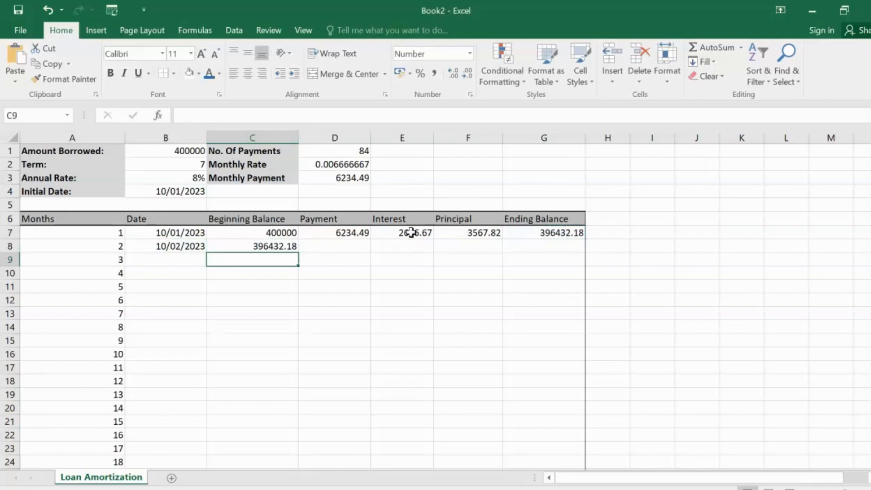
Step: Set the second month's payment in D8 to the calculated monthly payment with =D3
left_click(341, 245)
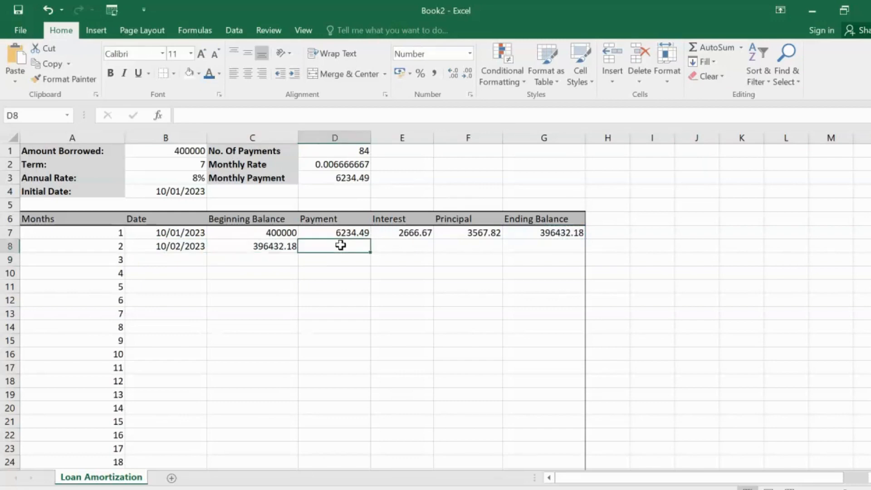
type("=")
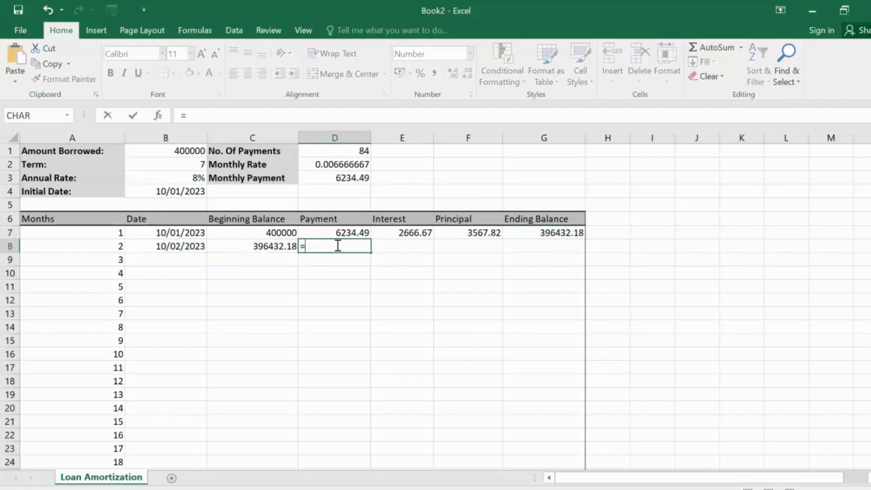
left_click(339, 178)
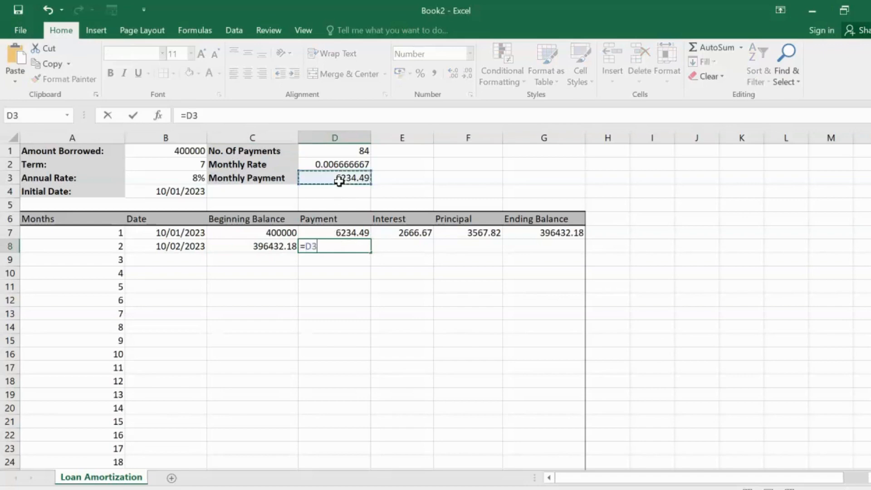
key("Return")
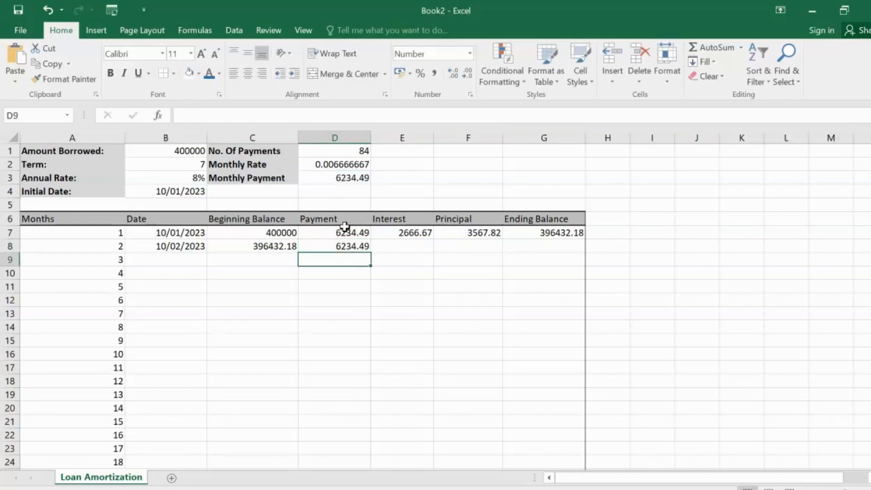
Step: Calculate the second month's interest in E8 as beginning balance times monthly rate with the formula =C8*D2
left_click(392, 246)
type("=")
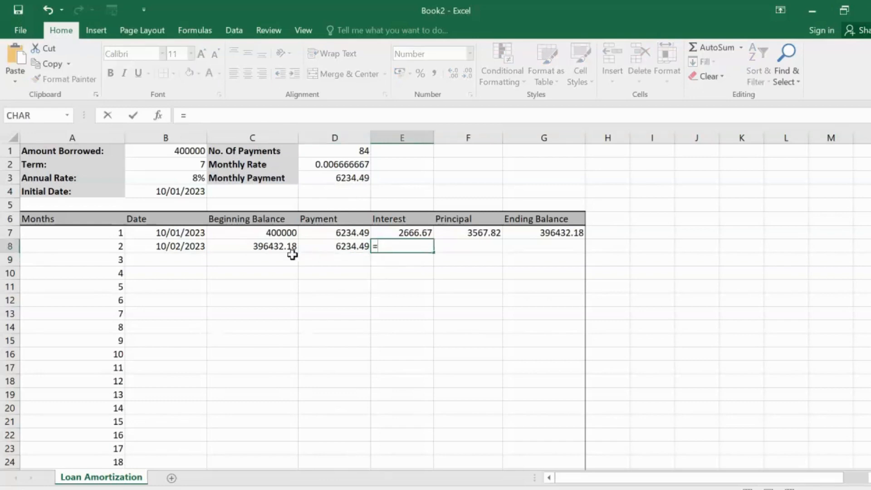
left_click(270, 246)
type("*")
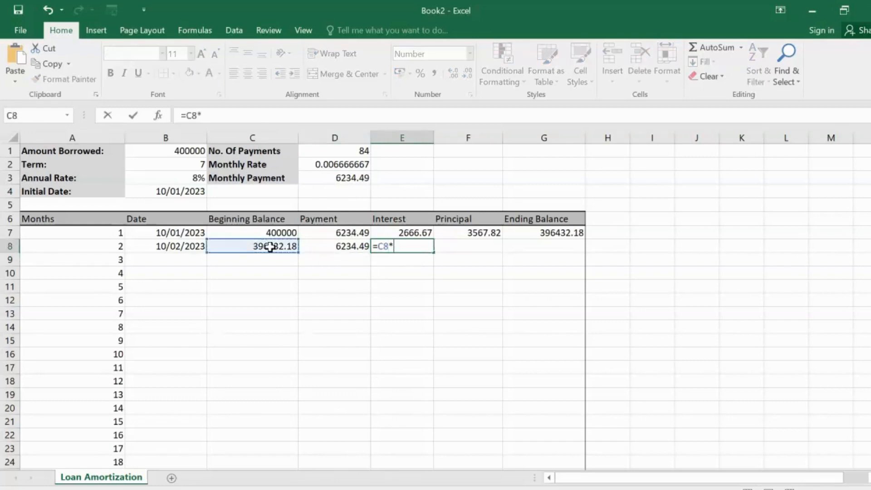
left_click(339, 161)
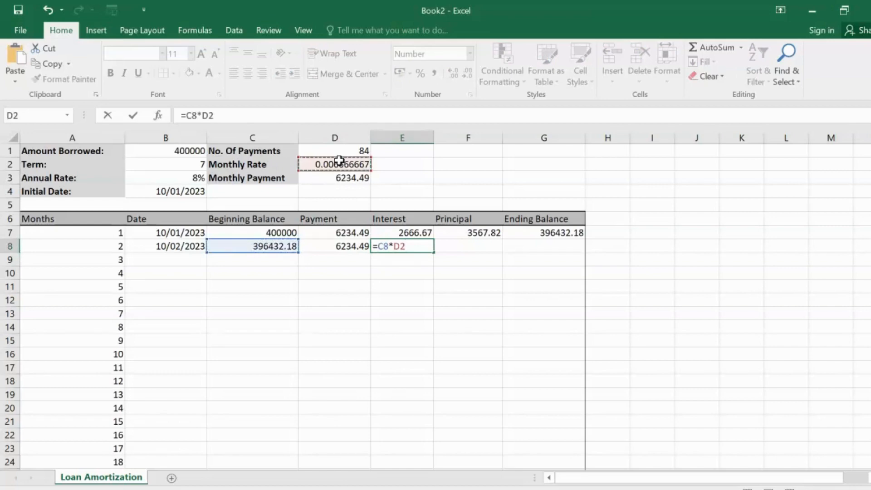
key("Return")
Step: Calculate the second month's principal in F8 as payment minus interest with the formula =D8-E8
left_click(465, 244)
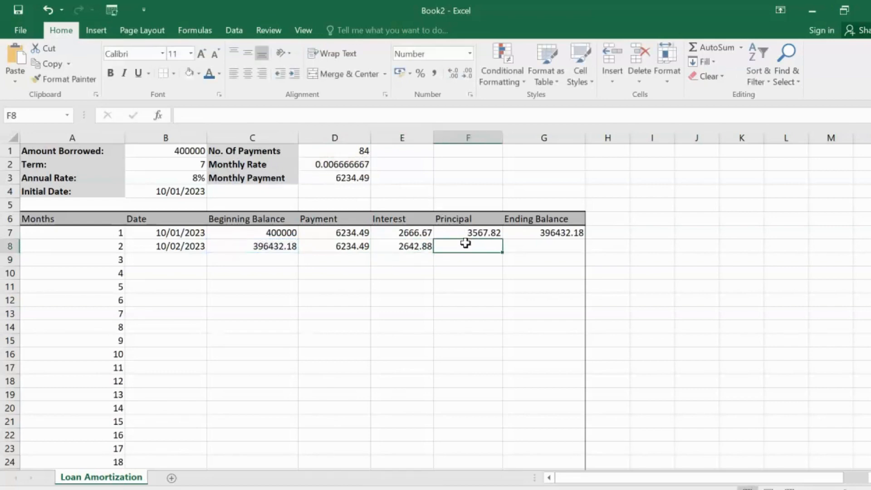
type("=")
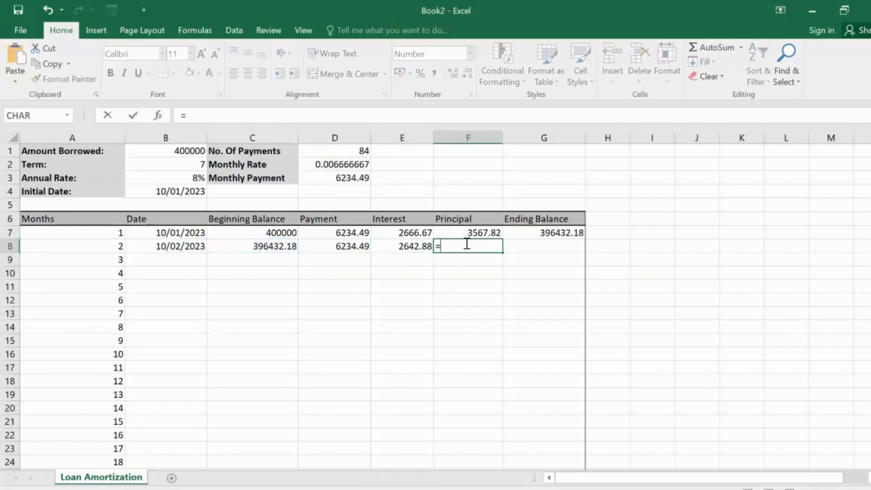
left_click(327, 248)
type("-")
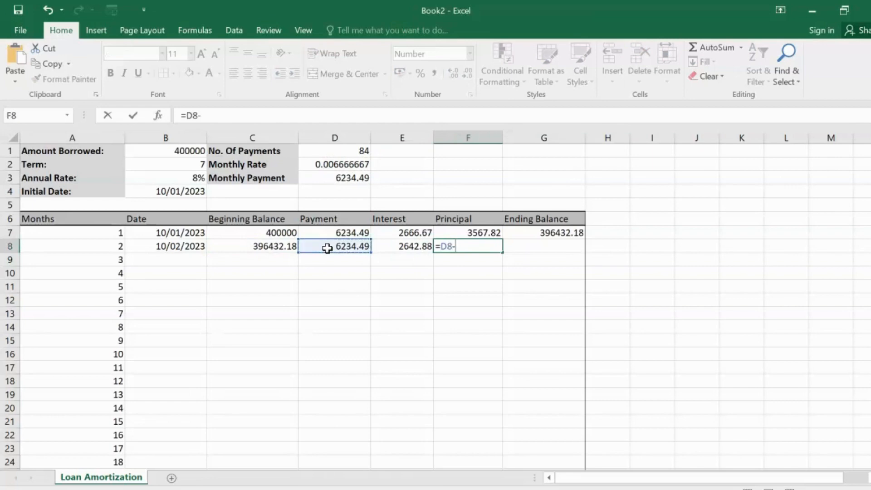
left_click(397, 249)
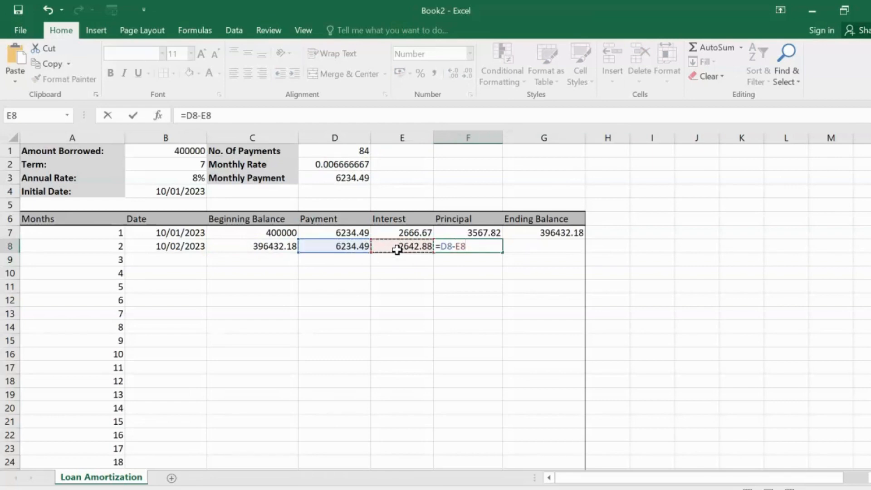
key("Return")
left_click(488, 249)
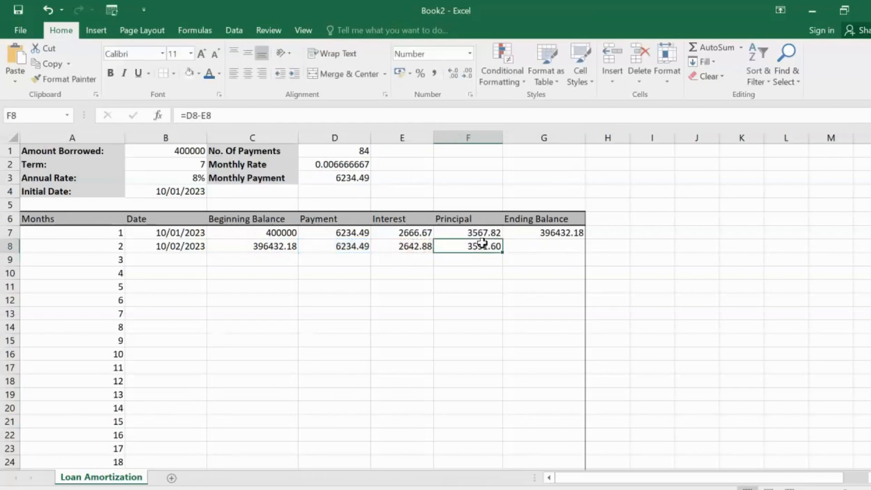
Step: Calculate the second month's ending balance in G8 as beginning balance minus principal with the formula =C8-F8
left_click(514, 248)
type("=")
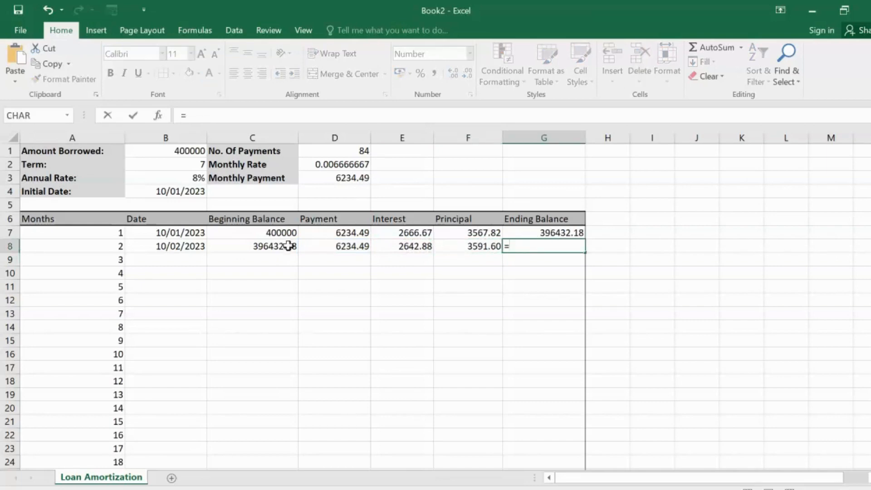
left_click(267, 249)
type("-")
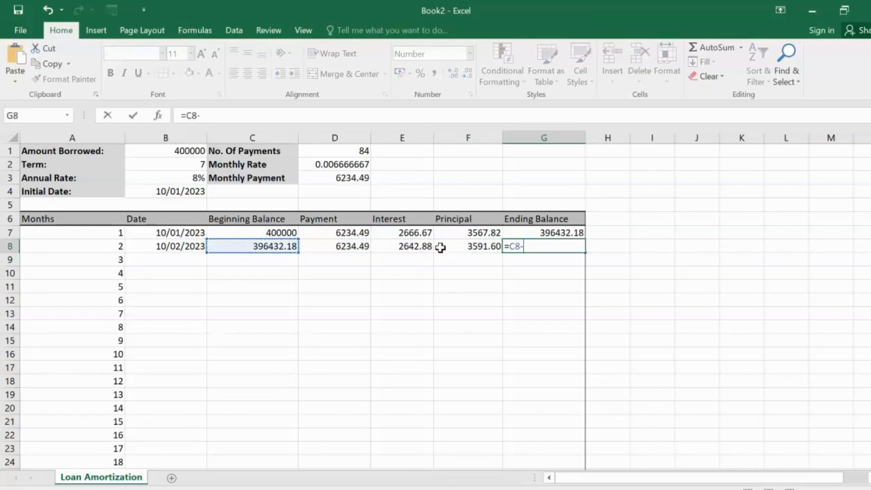
left_click(452, 247)
key("Return")
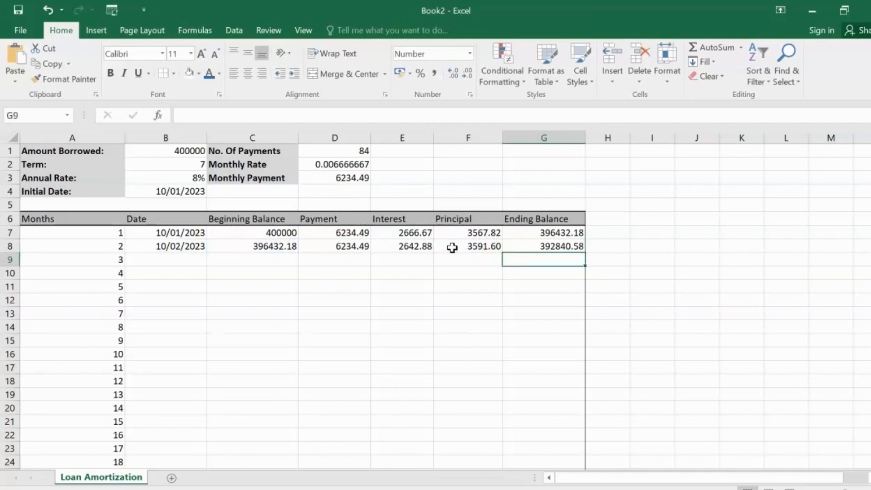
left_click(557, 245)
Step: Enter 10/03/2023 as the third month's date in B9
left_click(158, 258)
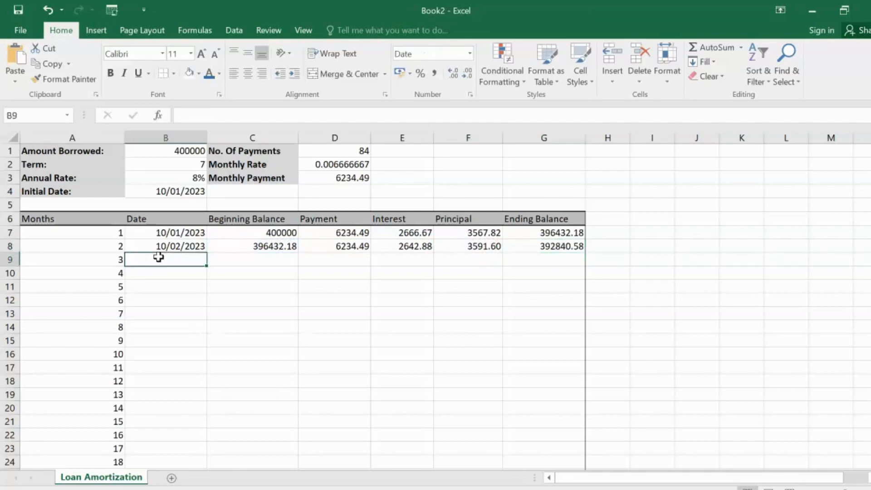
type("10/")
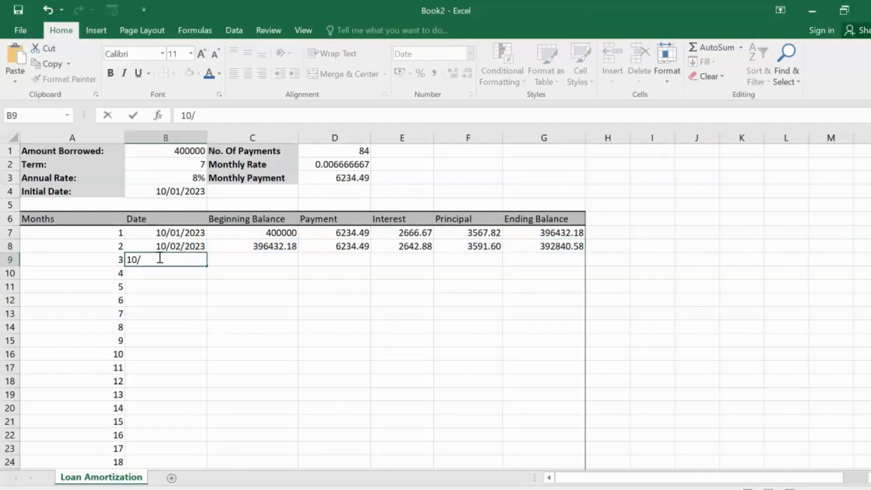
type("03/2023")
Step: Set the third month's beginning balance in C9 to the second month's ending balance with =G8
left_click(269, 257)
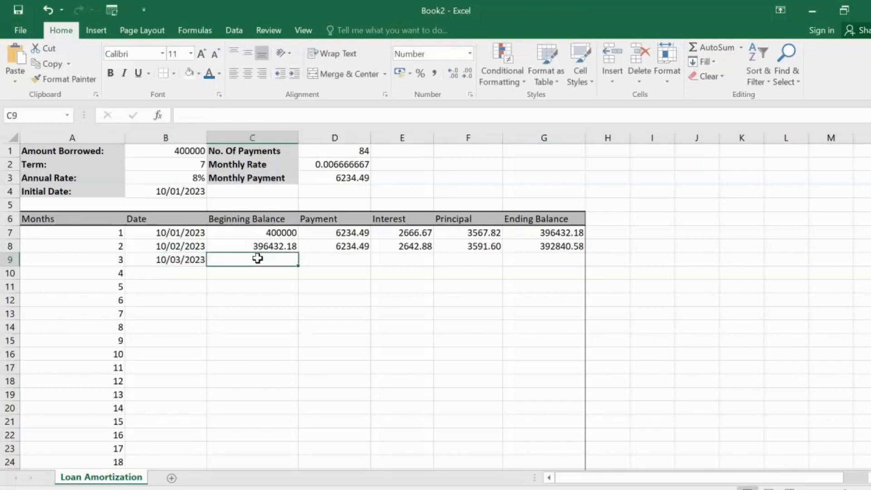
type("=")
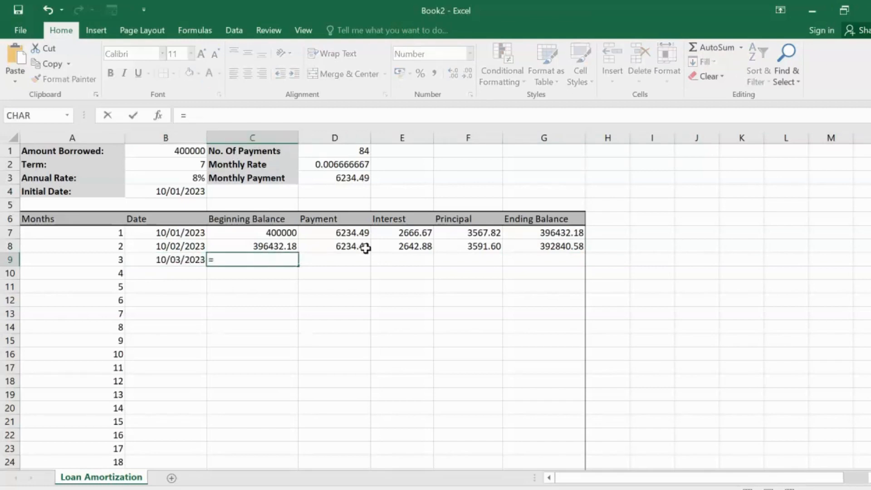
left_click(537, 247)
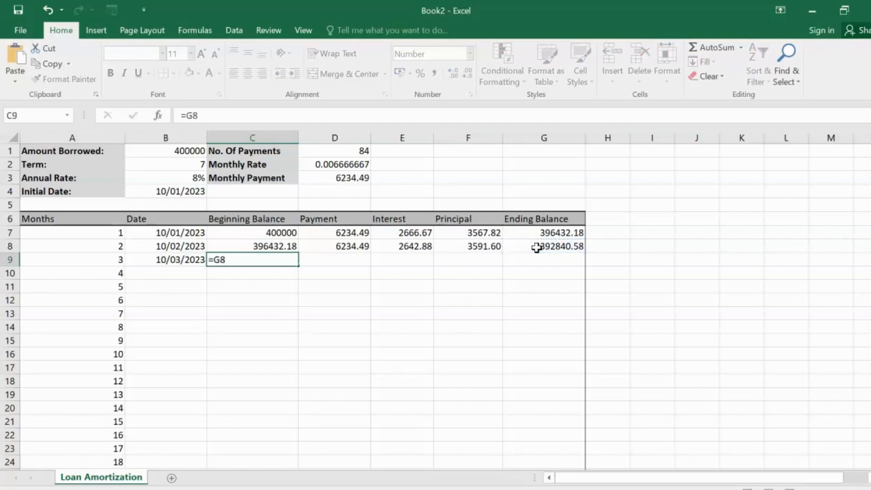
key("Return")
Step: Set the third month's payment in D9 to the calculated monthly payment with =D3
left_click(347, 266)
left_click(336, 253)
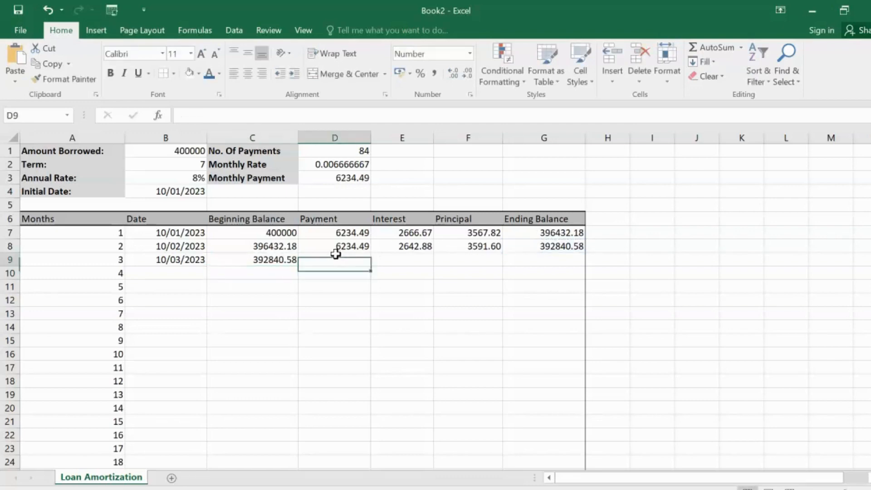
type("=")
left_click(337, 178)
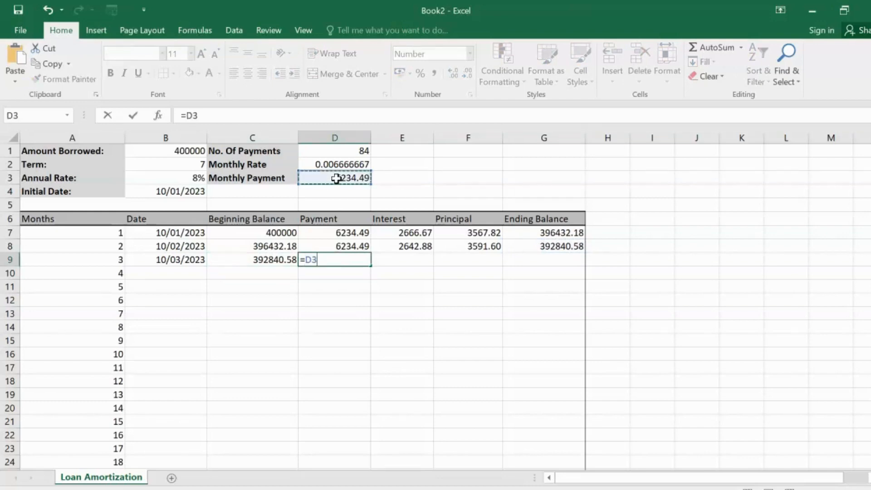
key("Return")
Step: Calculate the third month's interest in E9 as beginning balance times monthly rate with the formula =C9*D2
left_click(400, 258)
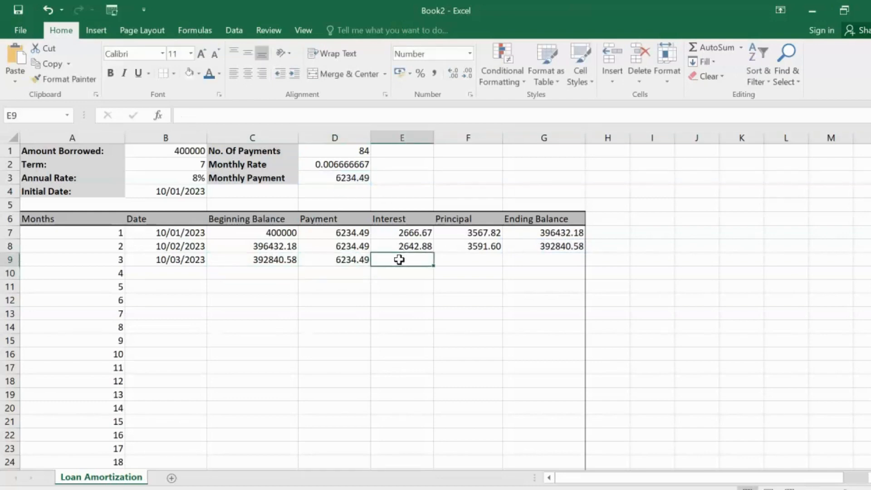
type("=")
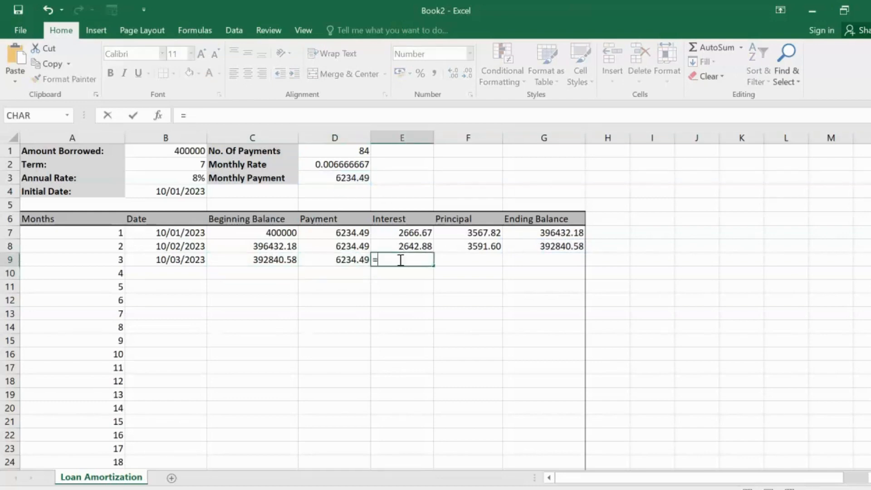
left_click(268, 262)
type("*")
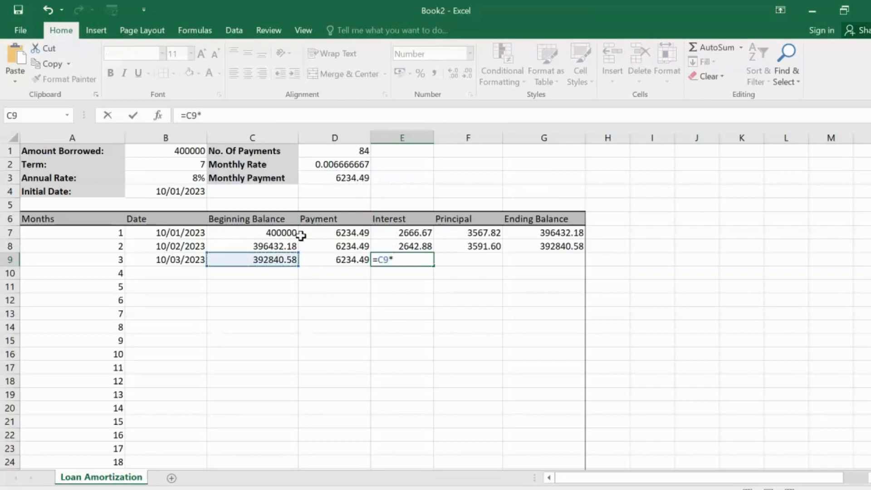
left_click(324, 164)
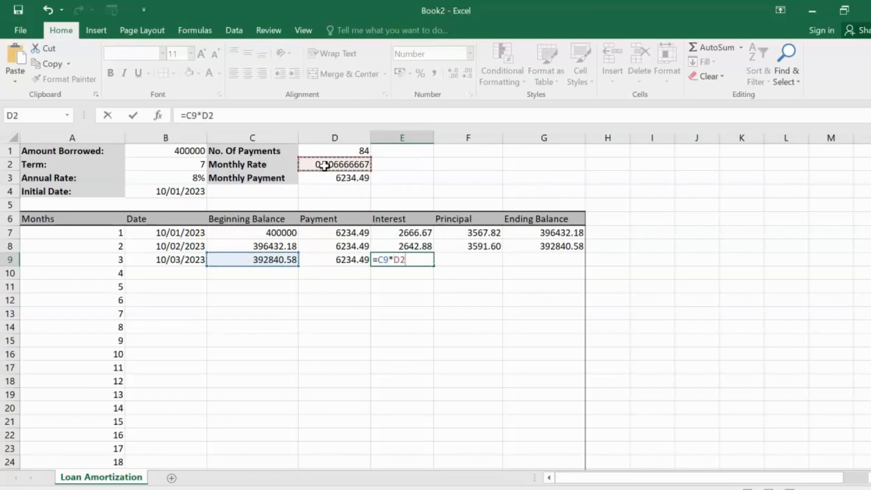
key("Return")
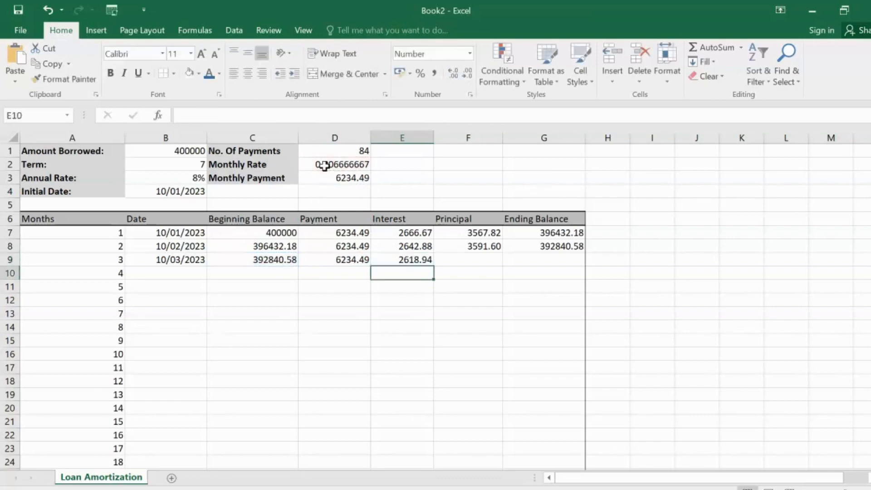
Step: Calculate the third month's principal in F9 as payment minus interest with the formula =D9-E9
left_click(473, 259)
type("=")
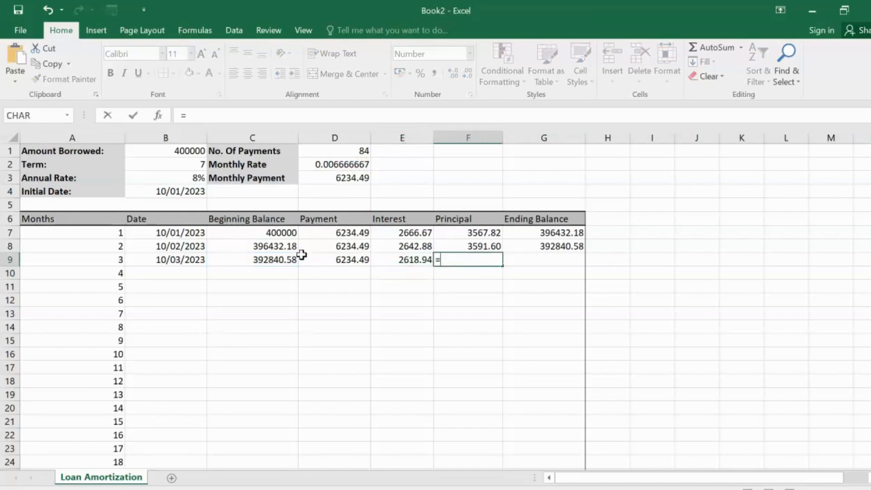
left_click(320, 260)
type("-")
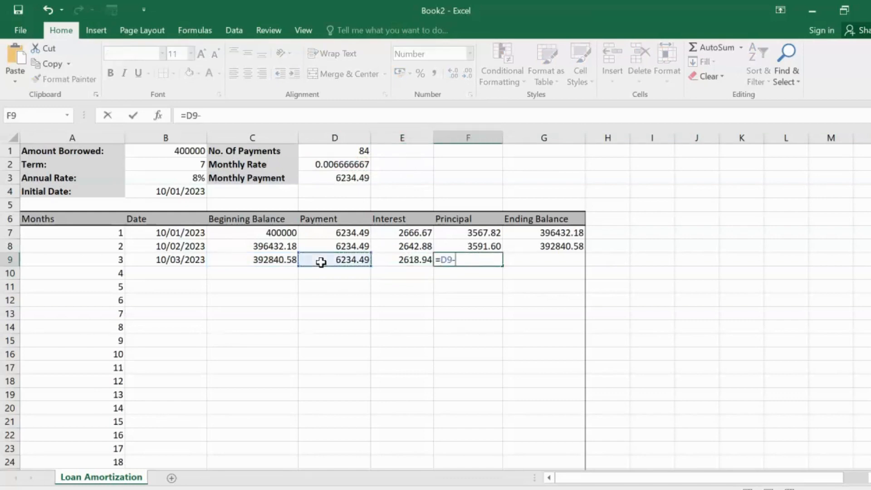
left_click(402, 259)
key("Return")
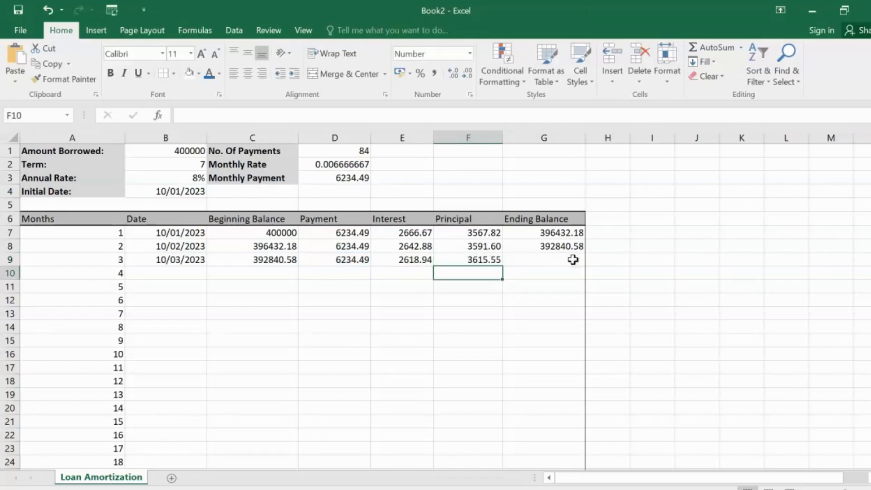
Step: Calculate the third month's ending balance in G9 as beginning balance minus principal with the formula =C9-F9
left_click(551, 258)
type("=")
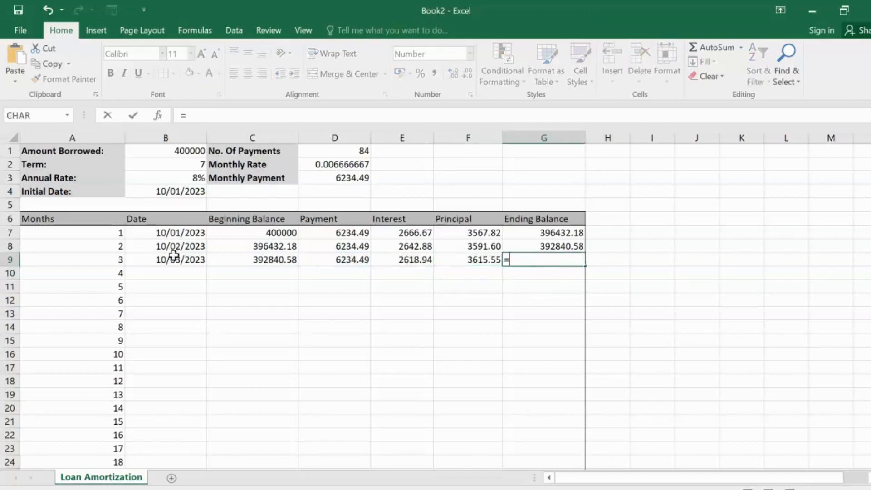
left_click(242, 255)
type("-")
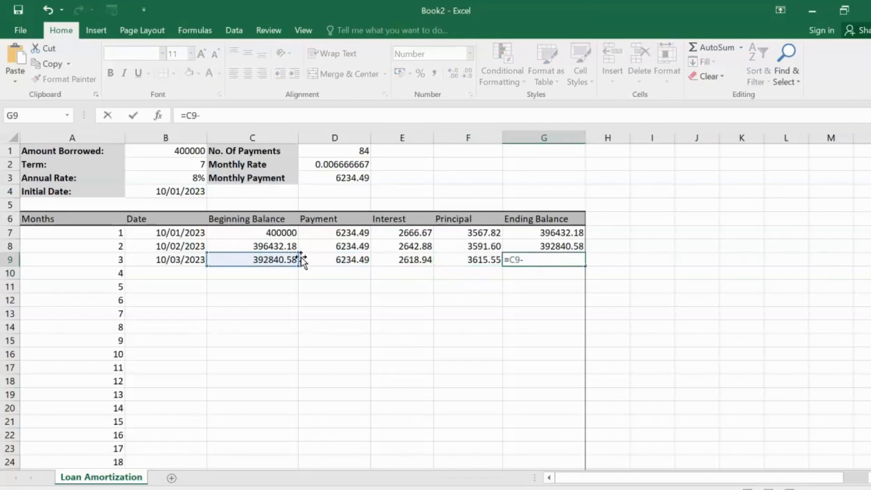
left_click(470, 259)
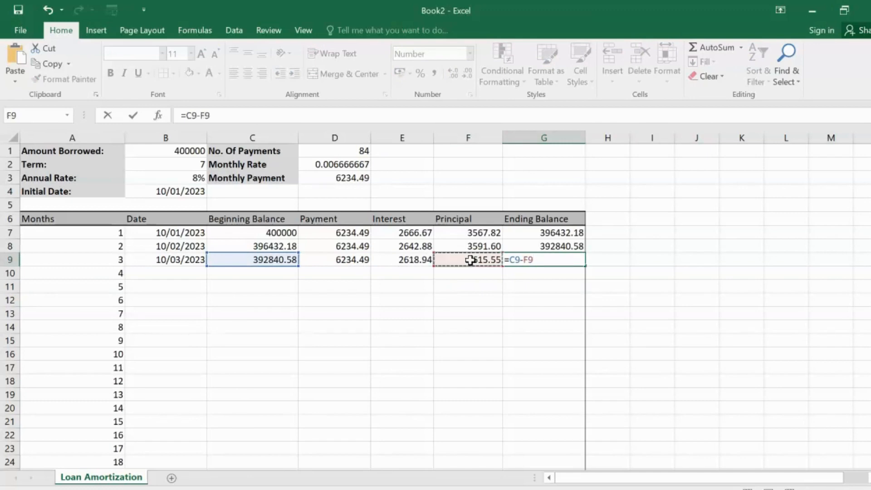
key("Return")
left_click(551, 260)
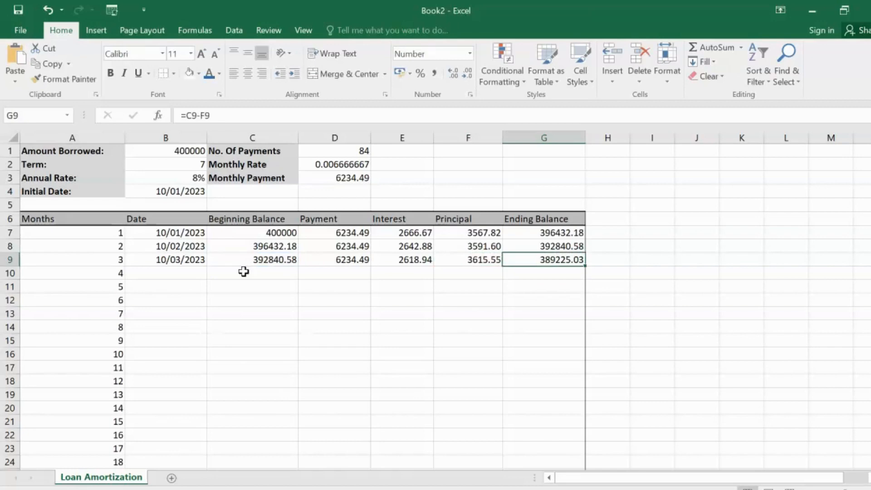
Step: Make the first month's payment formula in D7 an absolute reference to the monthly payment, =$D$3
left_click(345, 261)
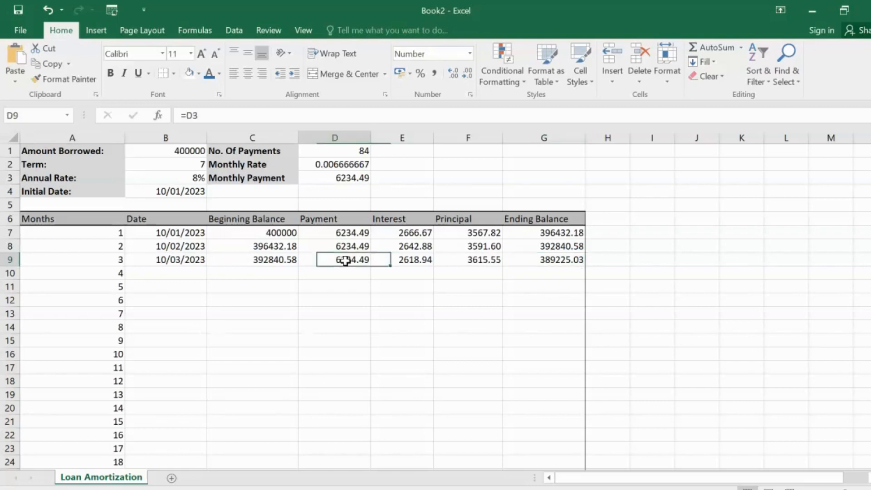
left_click(338, 232)
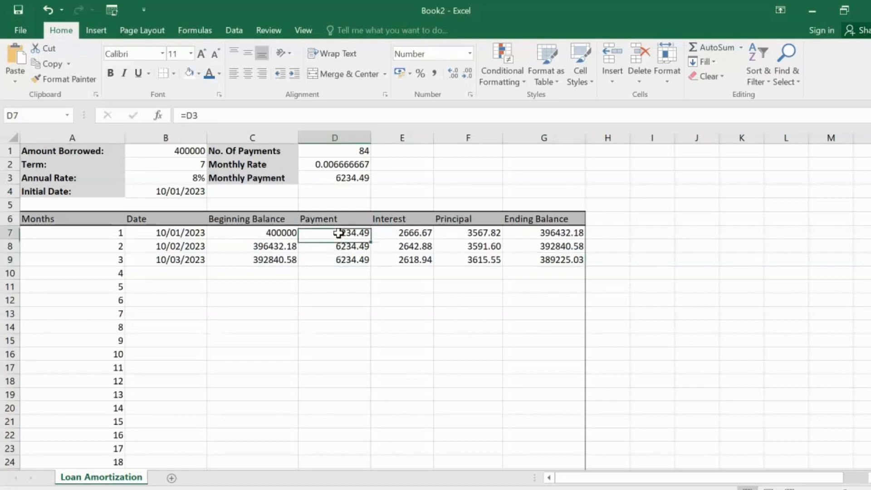
double_click(308, 232)
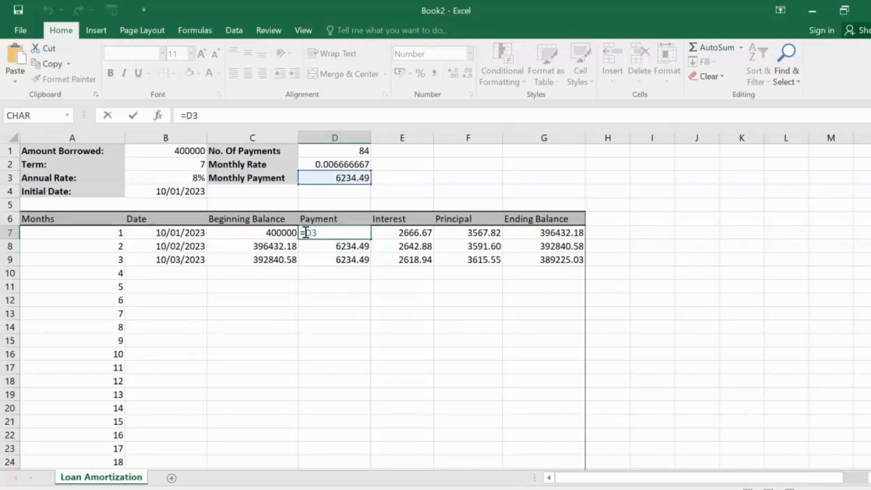
type("$D$")
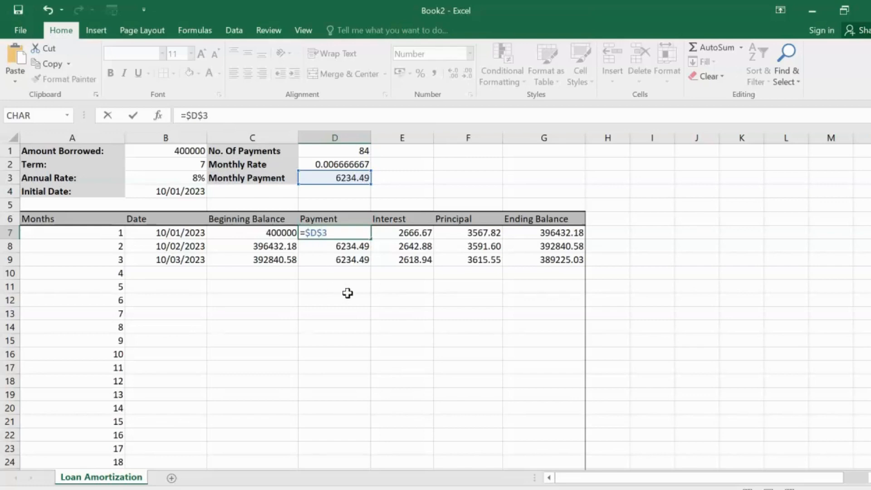
left_click(346, 291)
left_click(334, 234)
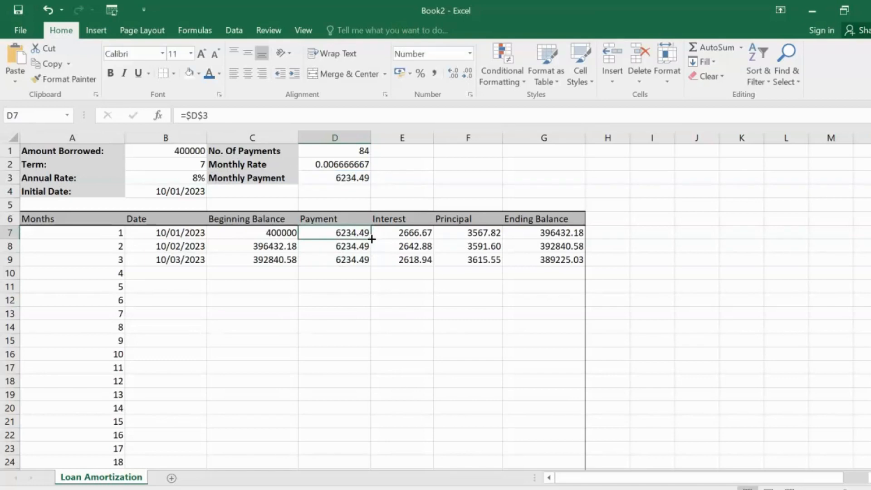
Step: Fill the payment formula from D7 down through month 84 in D90
left_click_drag(372, 239, 335, 451)
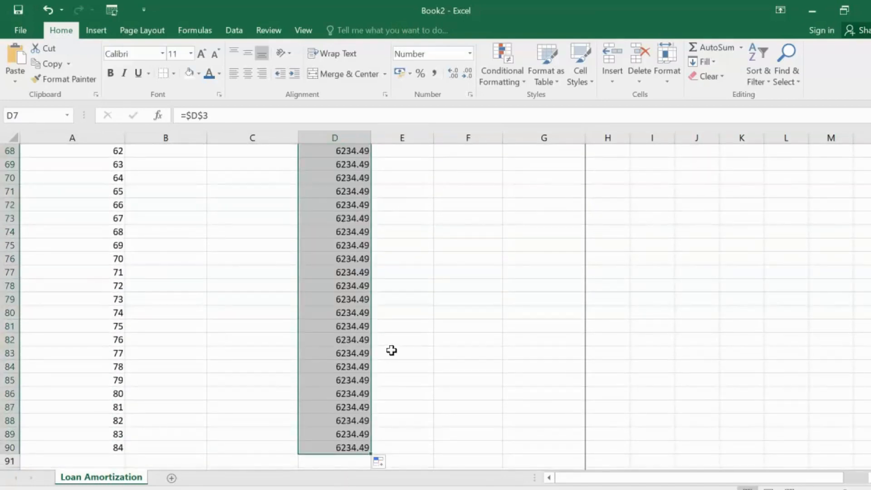
scroll(332, 304, "up", 15)
scroll(332, 304, "up", 7)
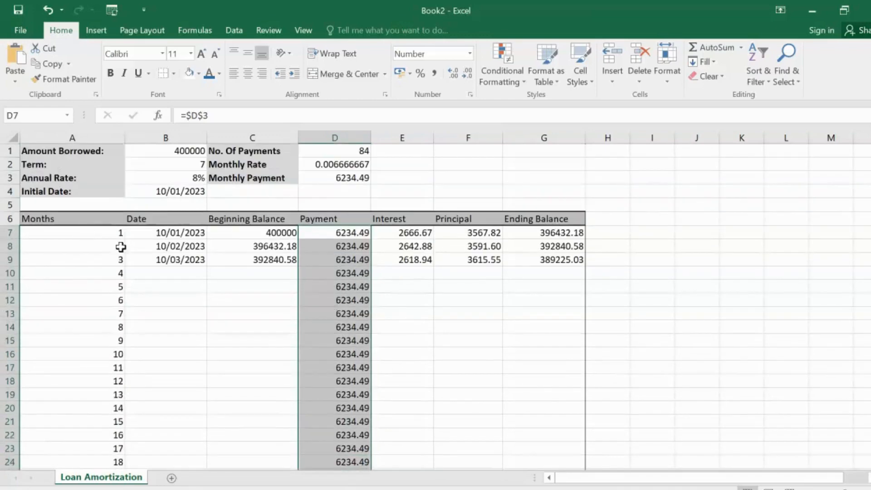
Step: Clear the month numbers in A7:A90 and enter 1, 2 and 3 in A7:A9
left_click_drag(117, 232, 122, 448)
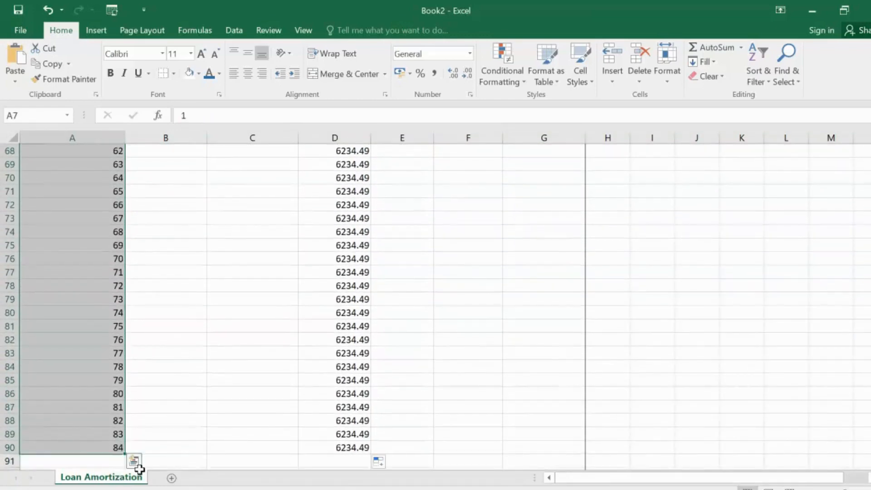
key("ctrl+z")
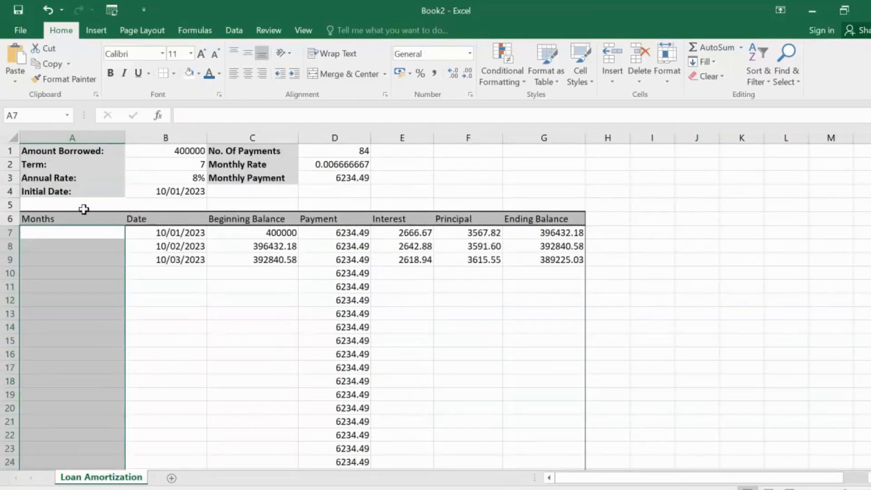
left_click(103, 234)
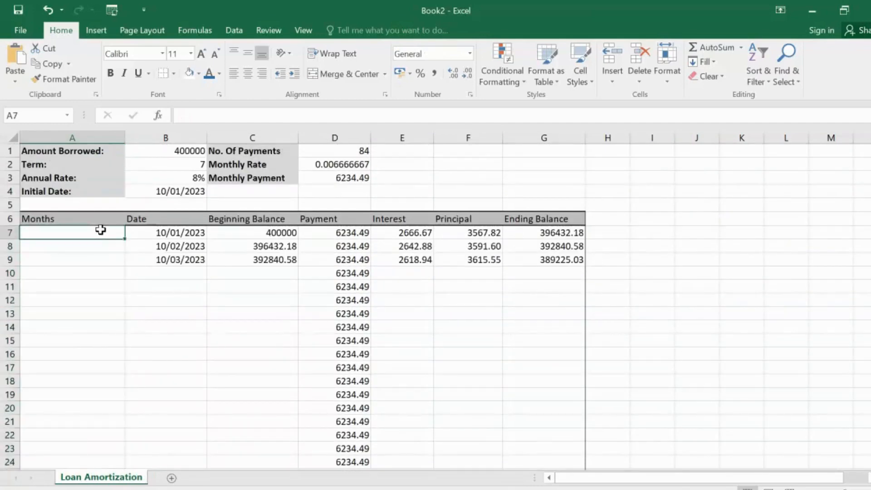
type("1")
key("Return")
type("2")
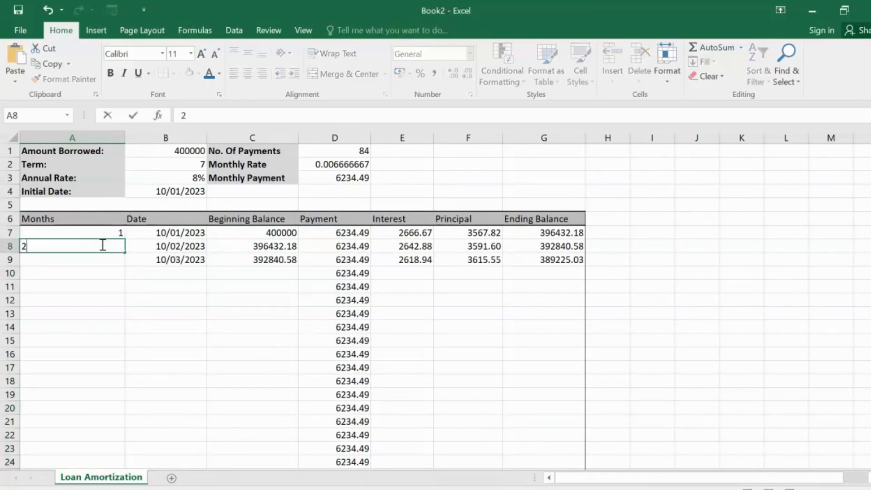
key("Return")
type("3")
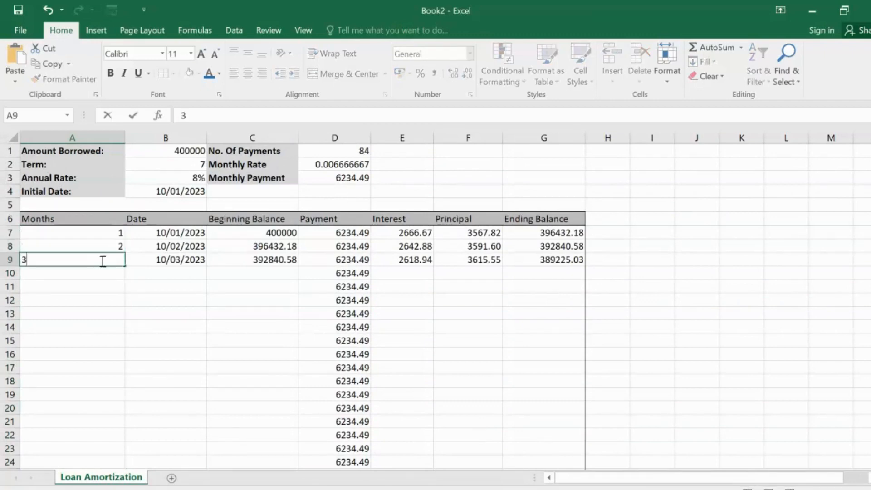
Step: Extend the month number series from A7:A9 down to 84 in A90
left_click(136, 282)
left_click_drag(95, 234, 109, 254)
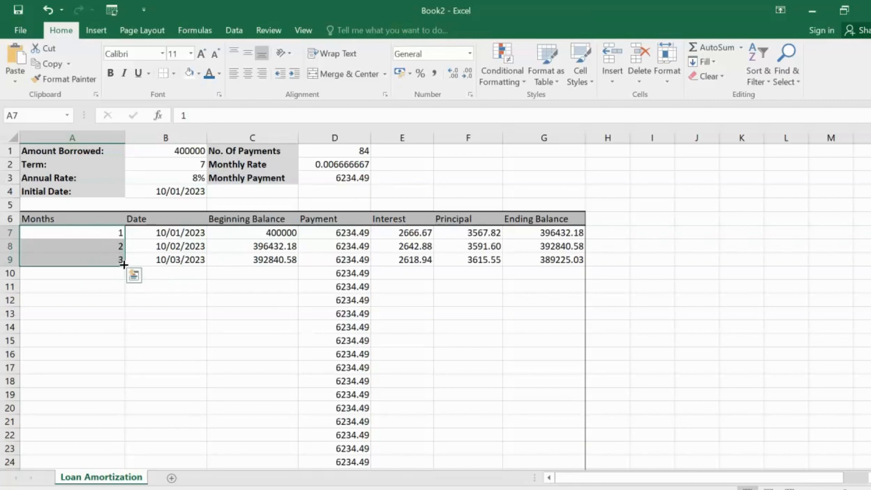
left_click_drag(124, 265, 114, 436)
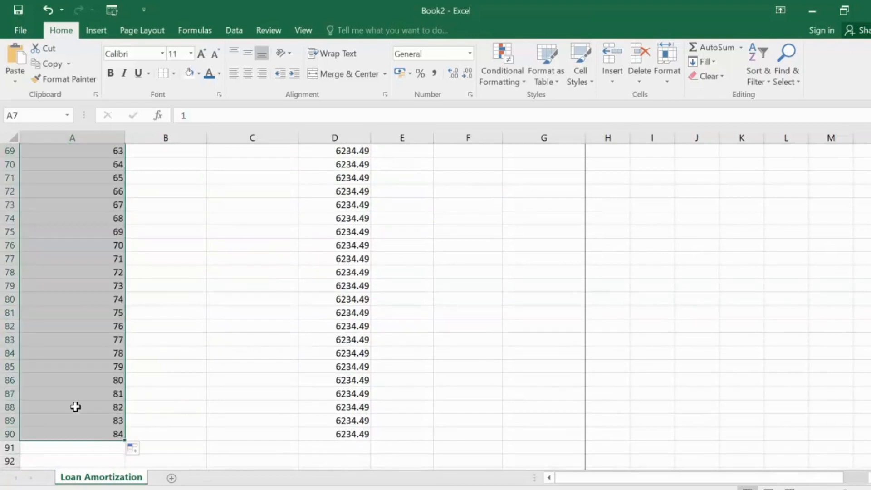
left_click(263, 298)
scroll(461, 266, "up", 2)
scroll(461, 266, "up", 20)
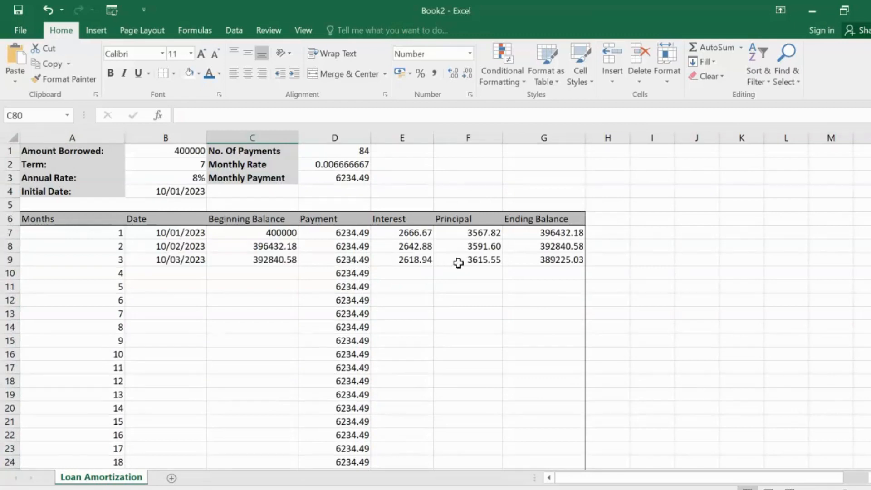
Step: Make the monthly rate reference absolute in the first month's interest formula in E7, giving =C7*$D$2
left_click(472, 259)
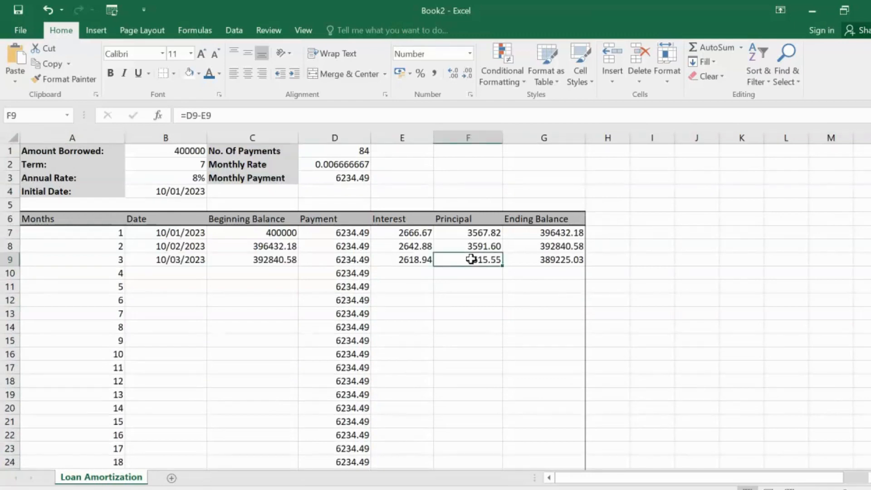
left_click(415, 260)
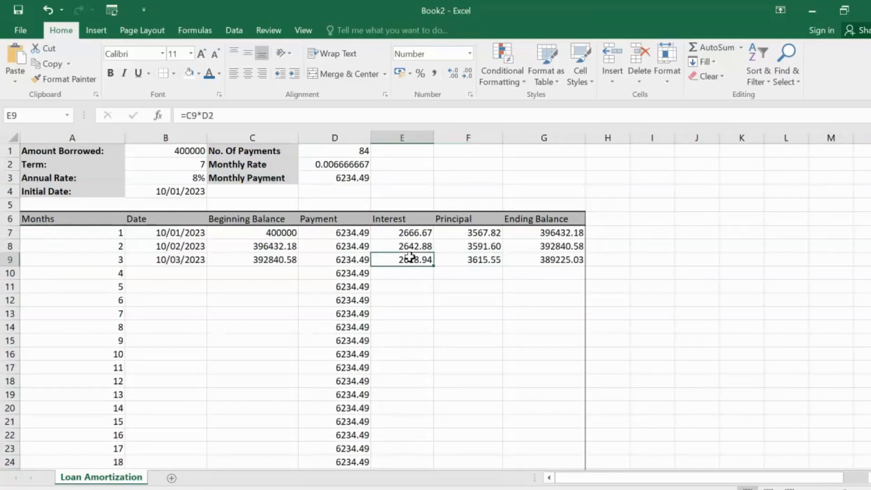
left_click(416, 232)
double_click(415, 232)
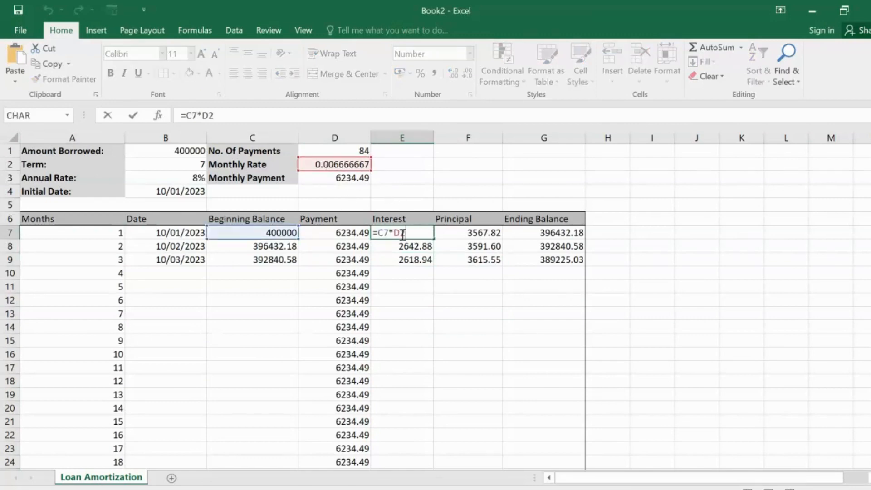
left_click(397, 233)
type("$D$")
left_click(441, 247)
Step: Fill the interest formula from E7 down through month 84 in E90
left_click(416, 232)
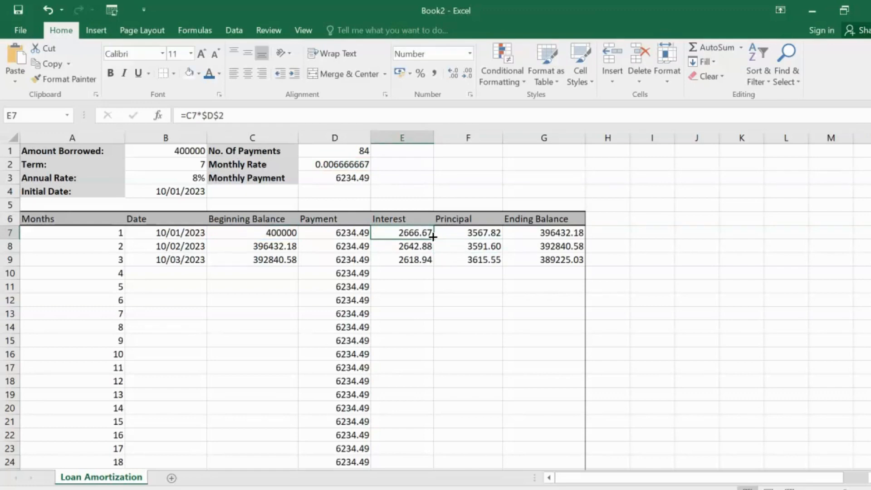
left_click_drag(434, 240, 424, 442)
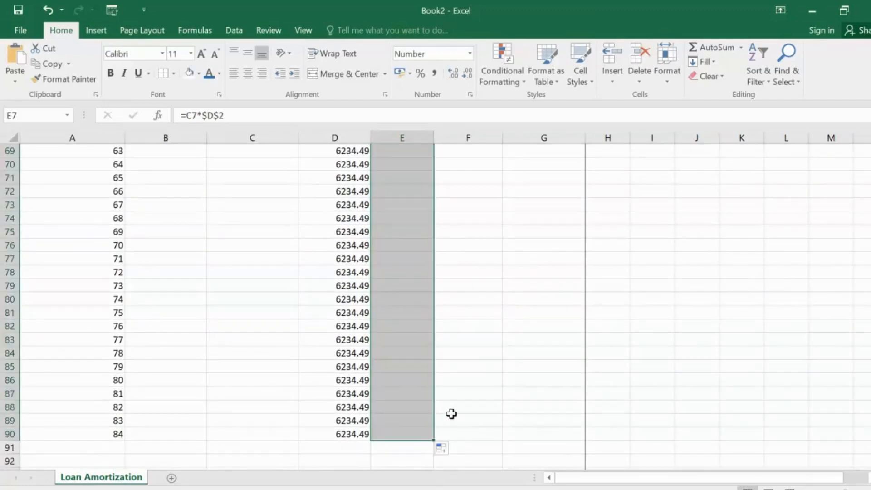
scroll(453, 340, "up", 7)
scroll(446, 329, "up", 16)
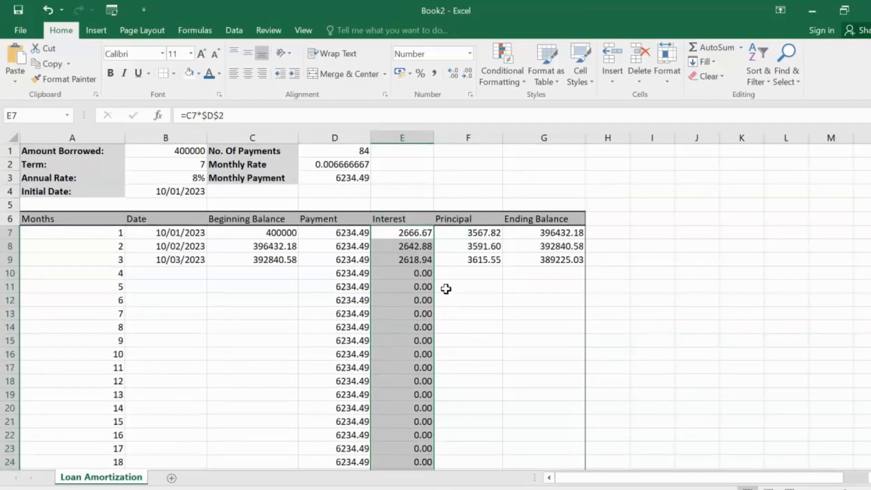
Step: Examine the fourth month's beginning balance, payment, interest and principal cells and the principal formulas above them
left_click(412, 274)
left_click(253, 268)
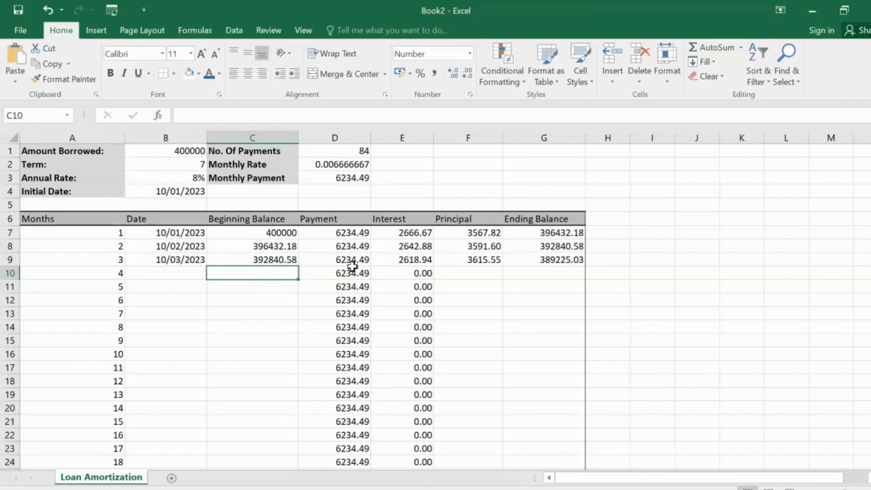
left_click(406, 273)
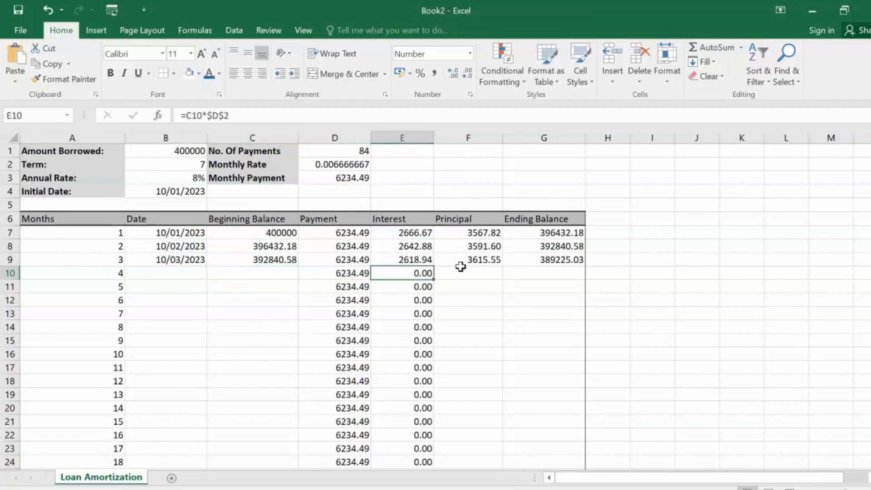
left_click(492, 271)
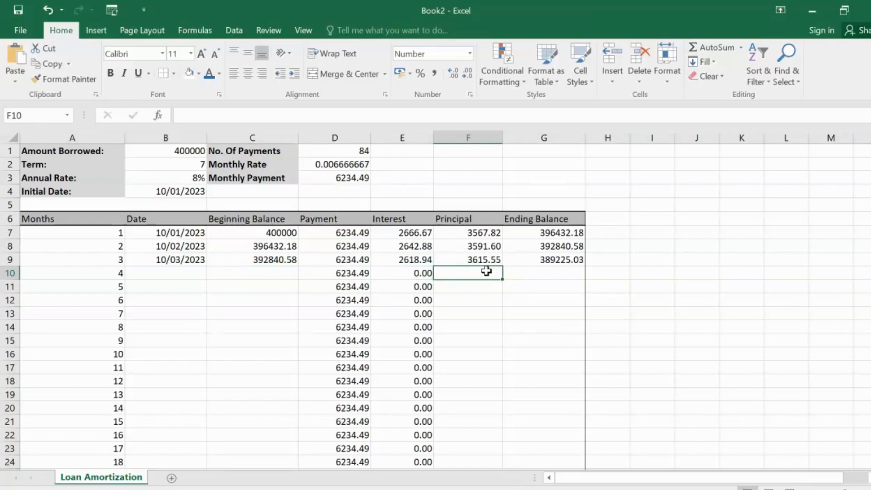
left_click(470, 260)
left_click(494, 245)
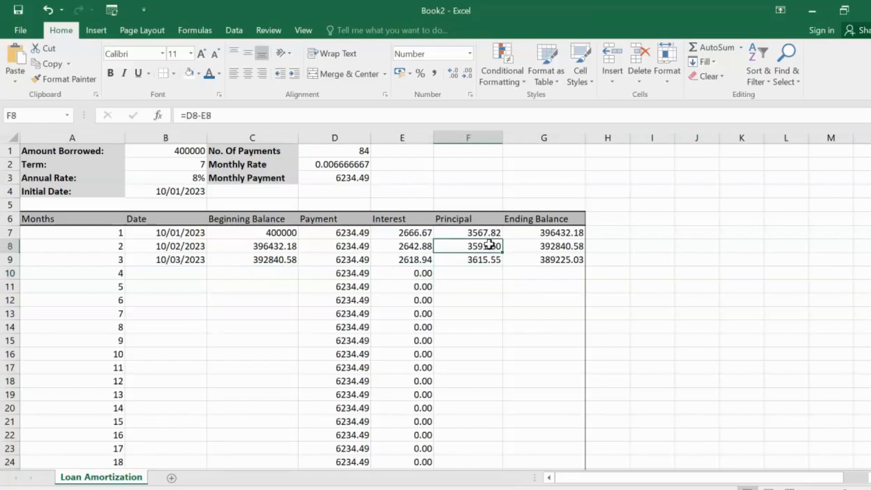
left_click(252, 273)
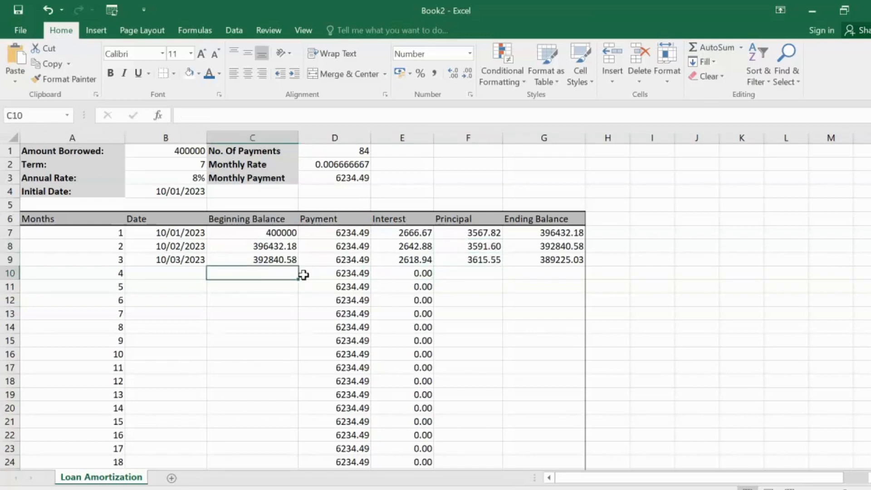
left_click(323, 273)
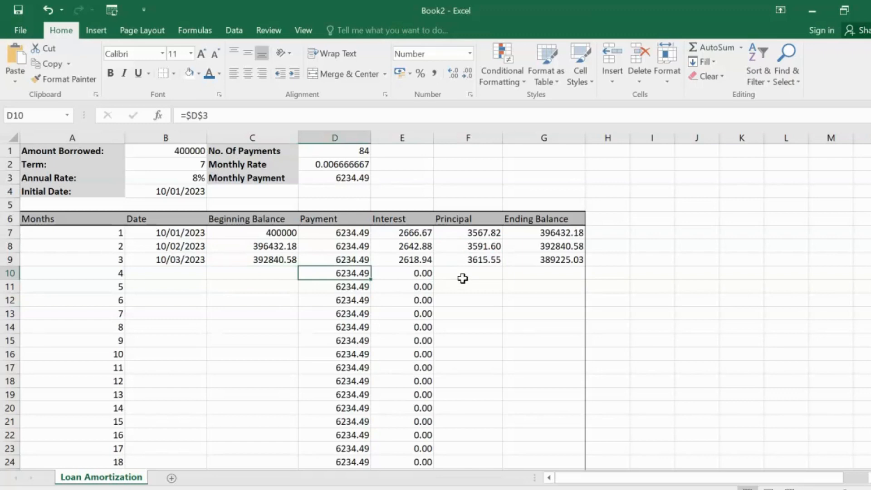
left_click(426, 271)
left_click(472, 270)
Step: Fill the principal formula from F9 down through month 84 in F90
left_click(490, 262)
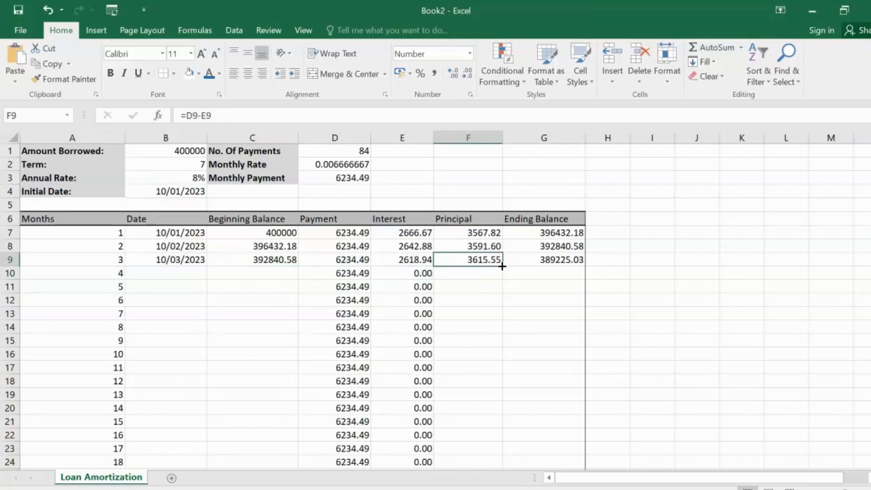
left_click_drag(501, 266, 488, 441)
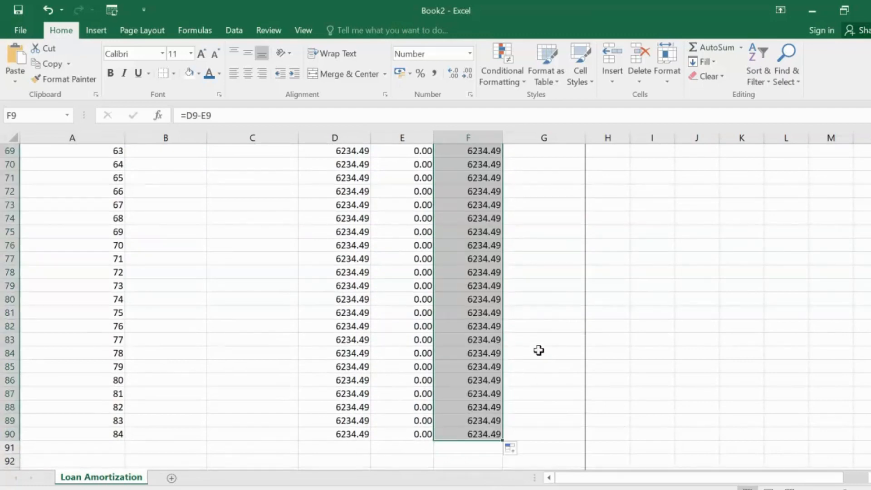
left_click(481, 308)
scroll(513, 277, "up", 20)
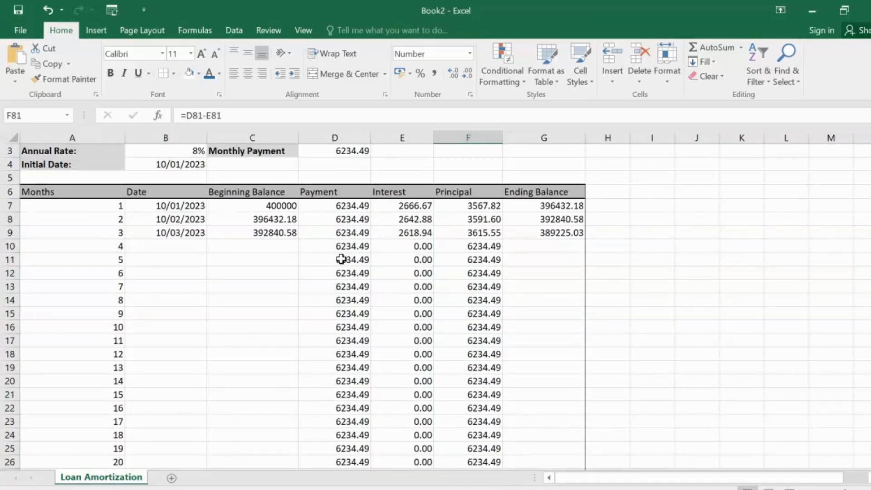
Step: Fill the ending balance formula from G9 down through month 84 in G90
left_click(472, 246)
left_click(558, 242)
left_click(555, 231)
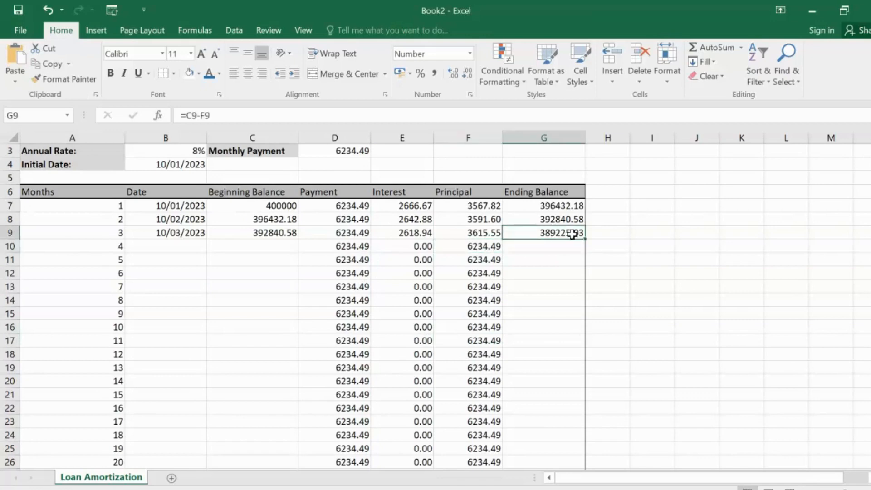
left_click_drag(586, 240, 557, 476)
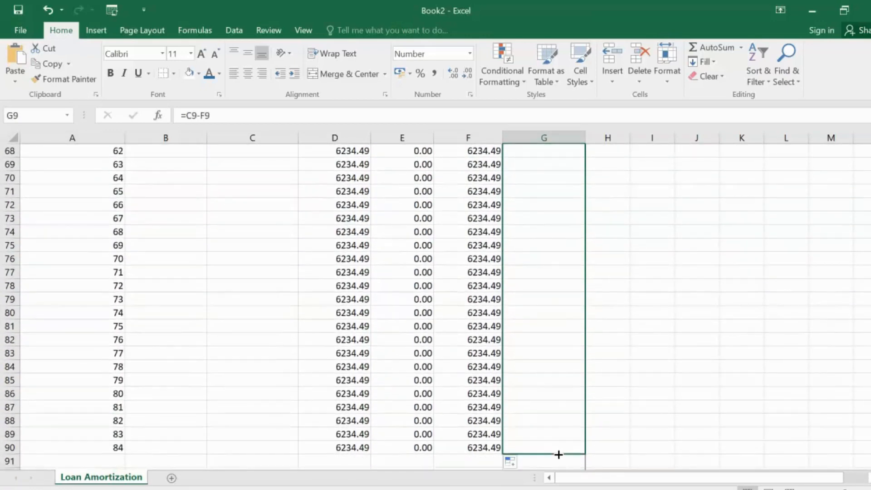
left_click(304, 236)
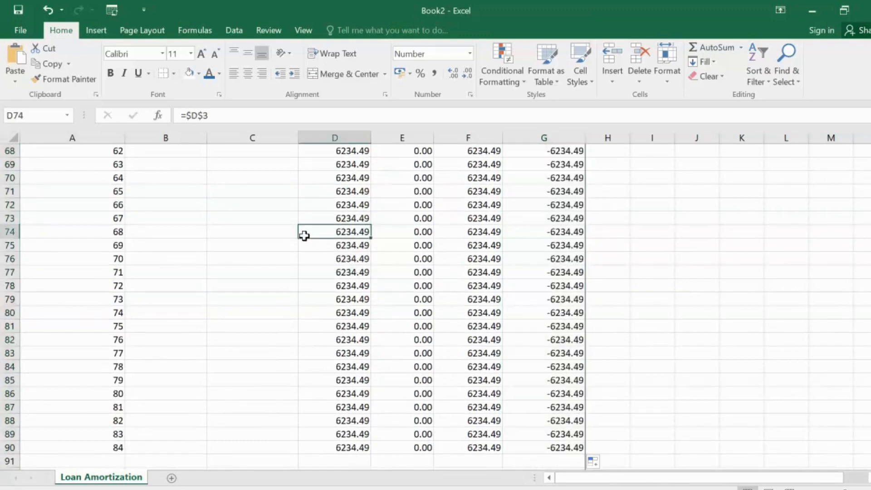
scroll(304, 235, "up", 20)
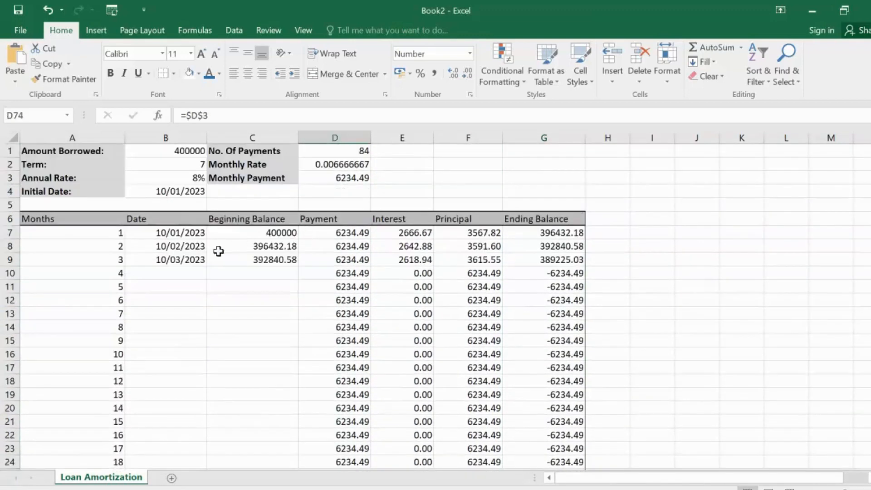
Step: Clear the first three months' dates in B7:B9
left_click(180, 269)
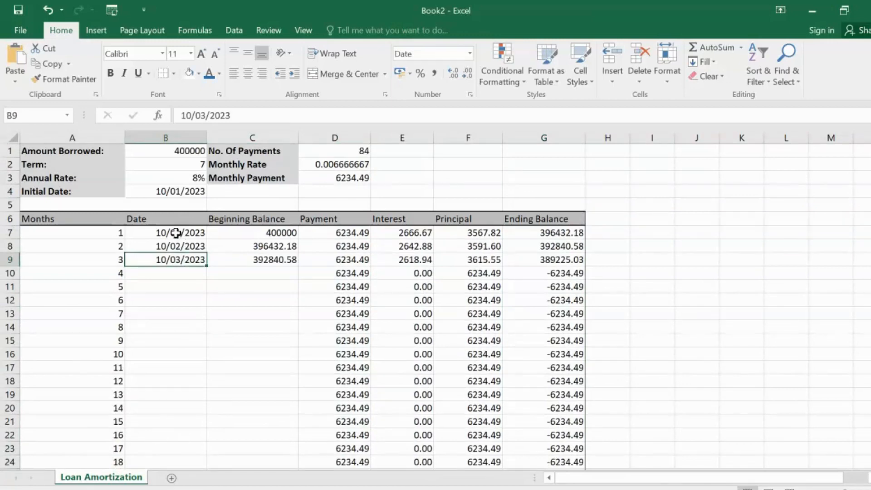
left_click_drag(177, 233, 180, 258)
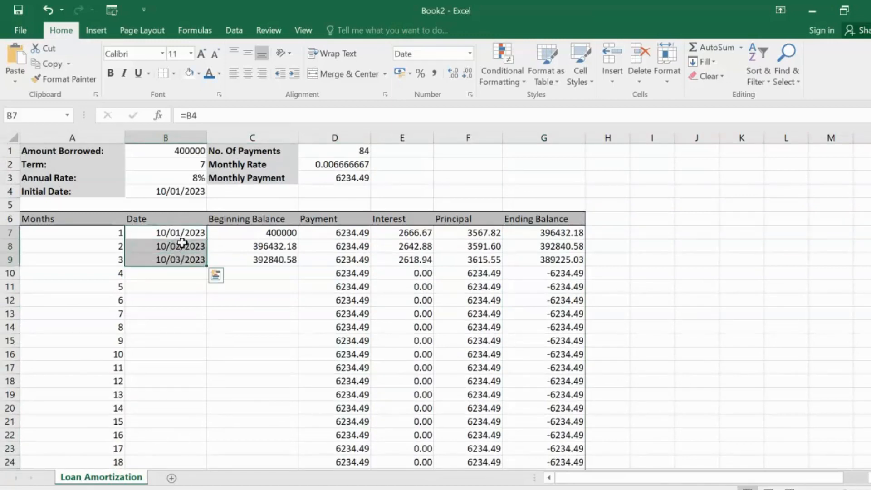
key("Delete")
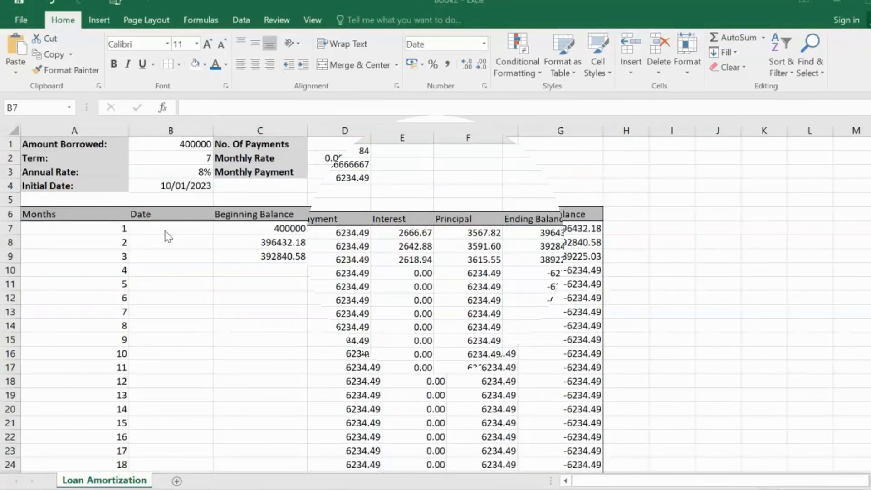
Step: Link the first month's date in B7 to the initial date in B4
left_click(160, 234)
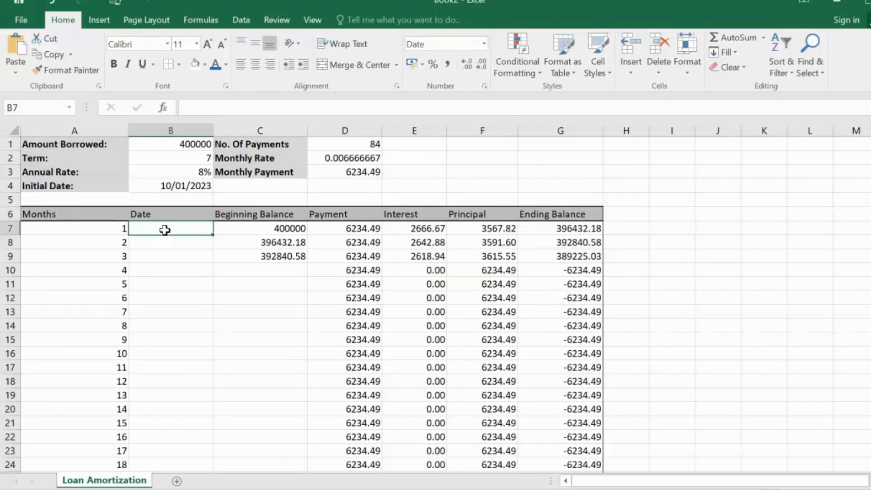
type("=")
left_click(172, 187)
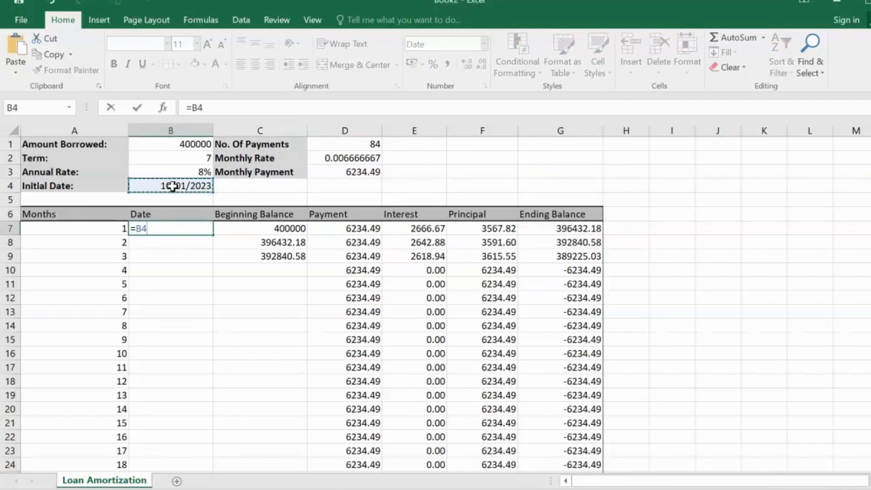
key("Return")
left_click(175, 267)
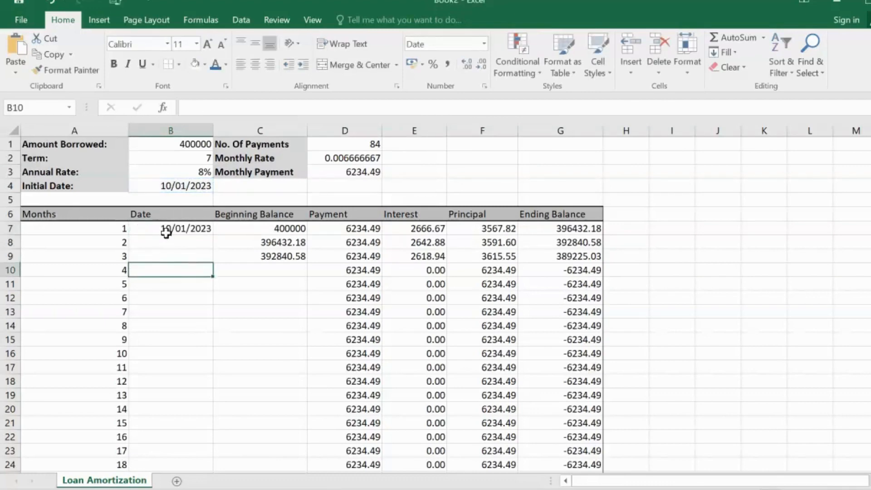
Step: Enter 10/01/2023 as a fixed date for the first month in B7
left_click(166, 229)
type("10/01/20")
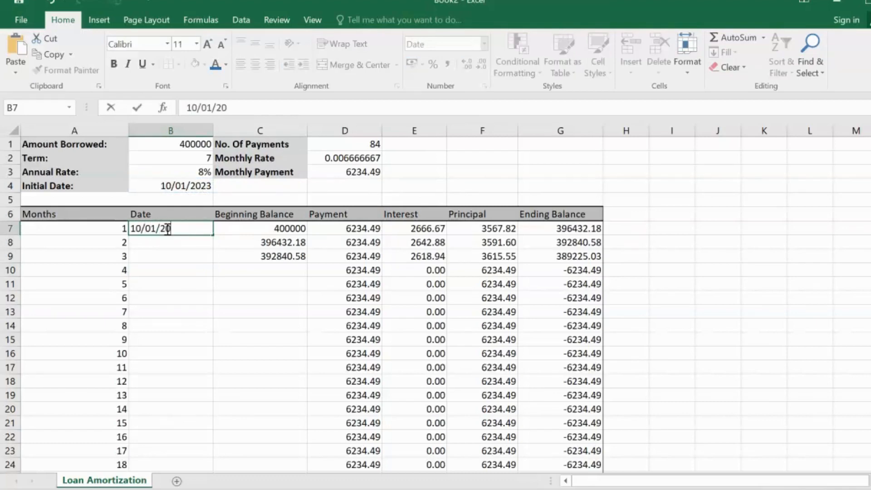
type("23")
key("Return")
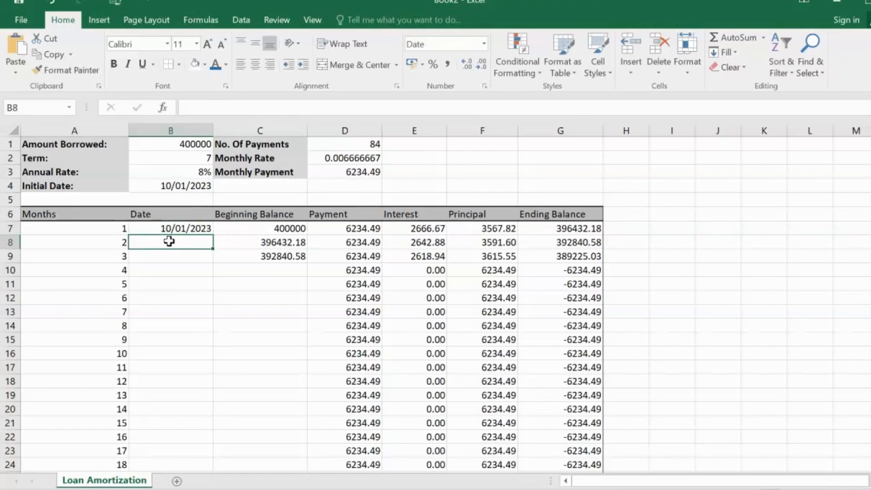
Step: Enter 10/02/2023 as the second month's date in B8
type("10/0")
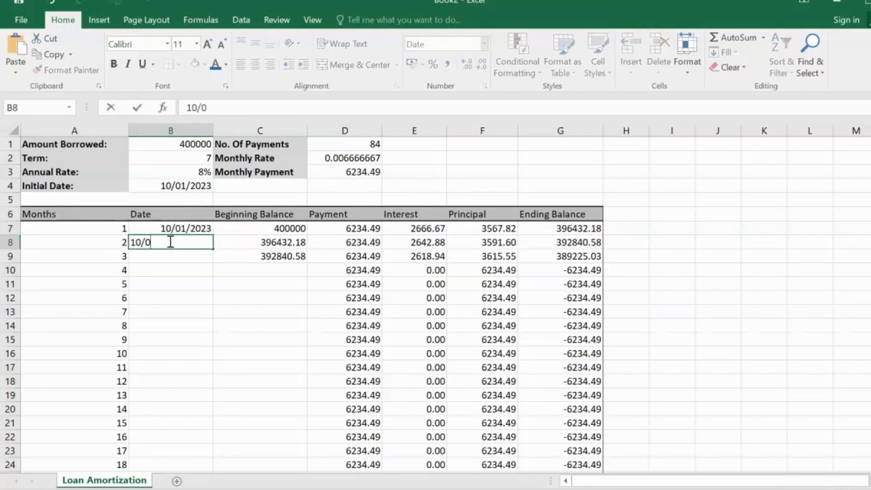
type("1/2023")
key("Return")
left_click(182, 242)
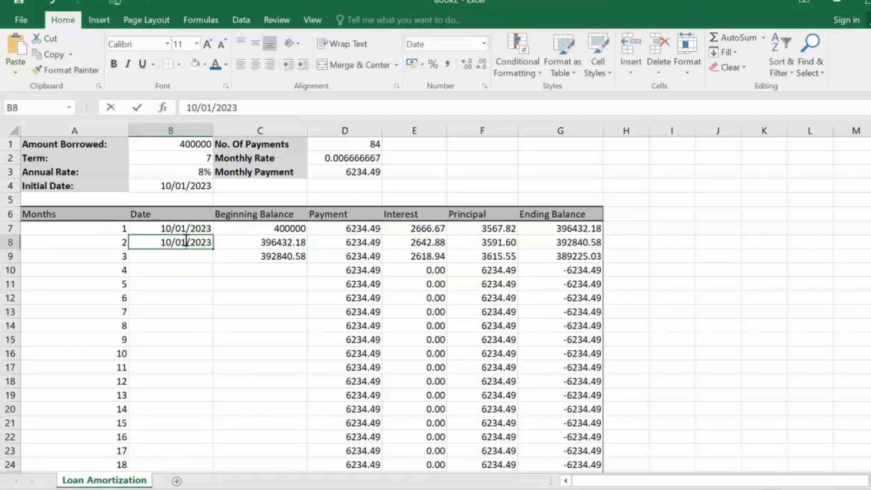
double_click(187, 243)
key("BackSpace")
type("2")
key("Return")
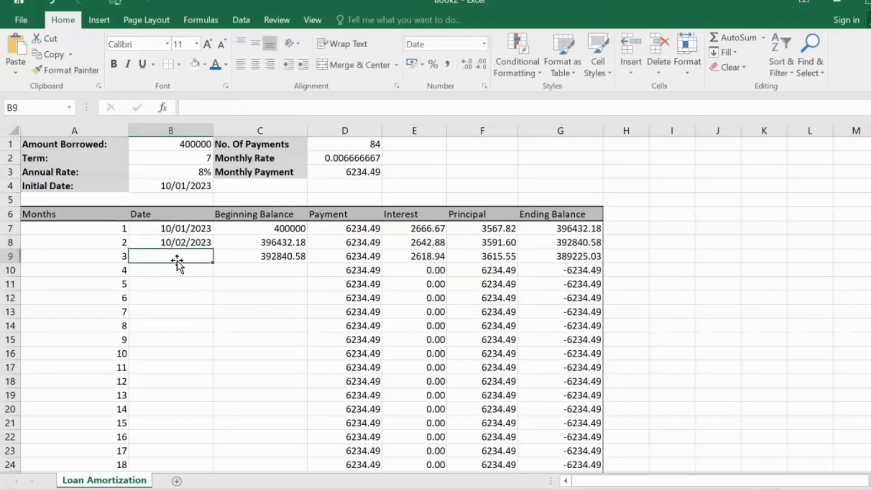
Step: Fill the date from B8 into B9 and edit the third month's date to 10/03/2023
left_click(179, 242)
left_click_drag(213, 247, 208, 261)
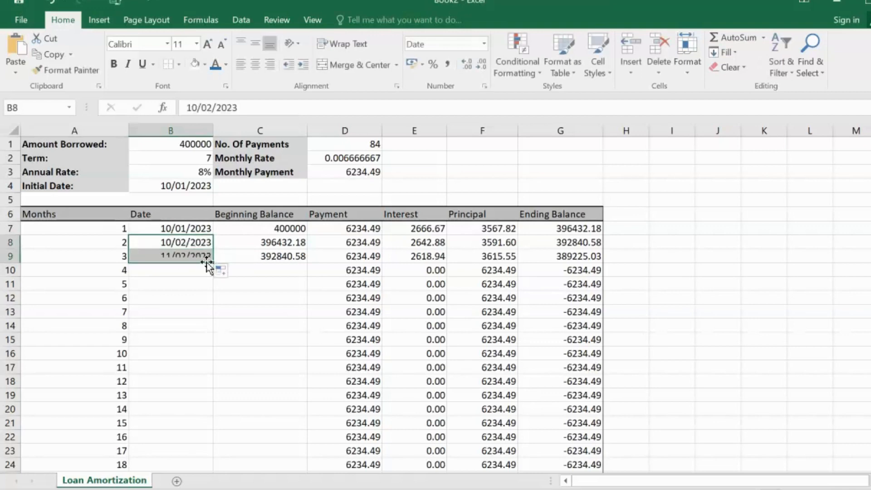
left_click(169, 254)
double_click(171, 256)
key("BackSpace")
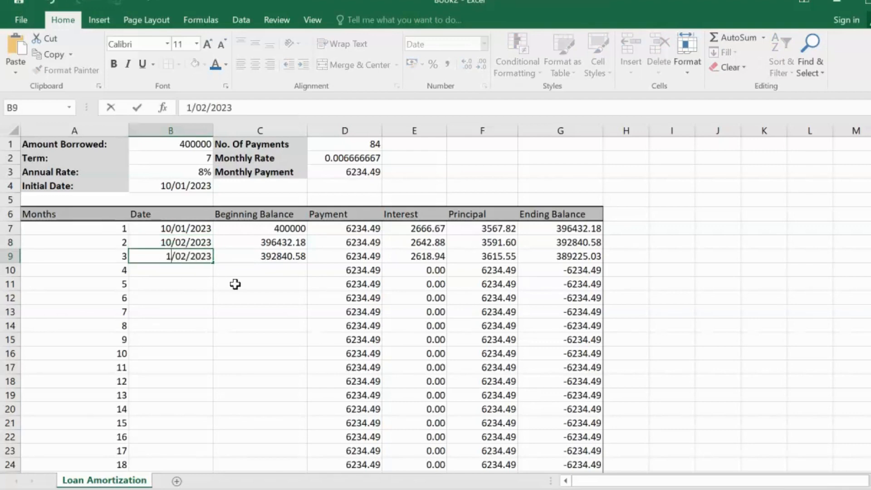
type("0")
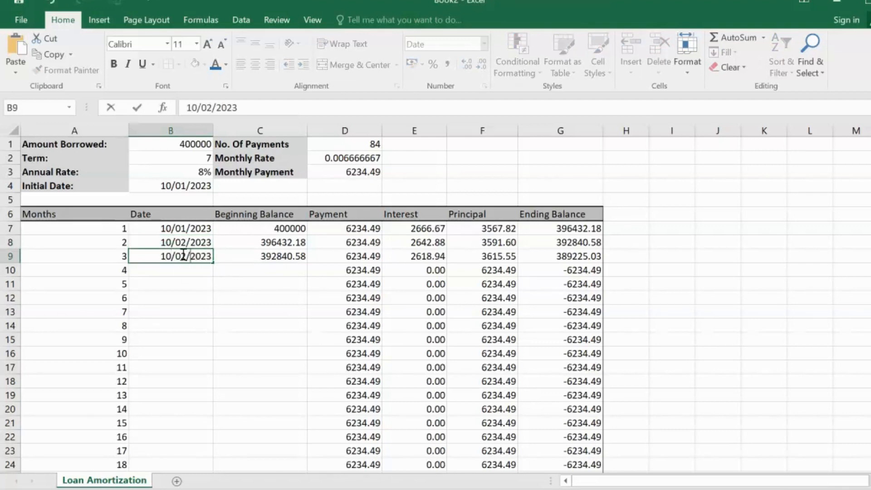
key("BackSpace")
type("3")
left_click(216, 277)
Step: Extend the monthly date series from B7:B9 down through month 84 in B90
left_click_drag(180, 229, 199, 457)
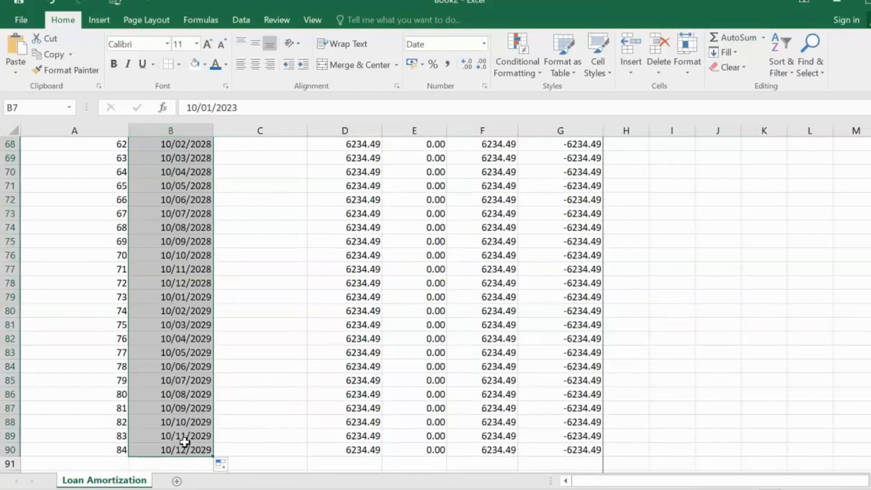
left_click(195, 449)
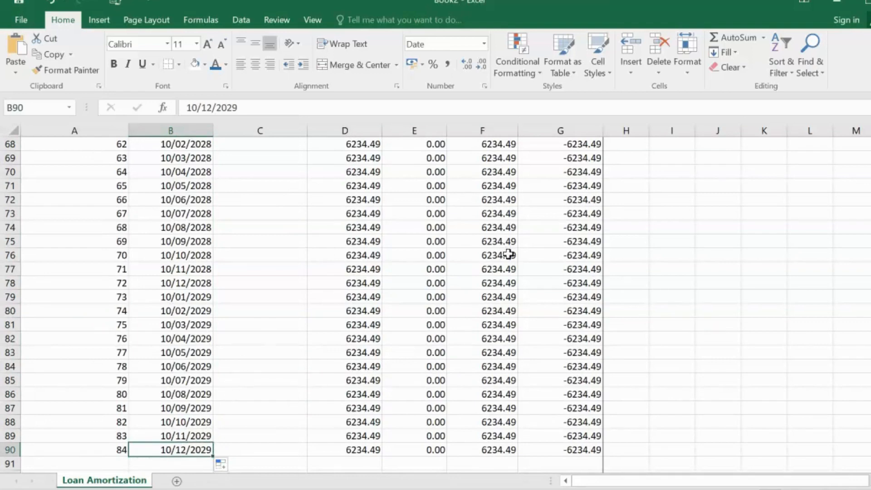
Step: Fill the beginning balance formula from C9 down through month 84 in C90 and check the final ending balance in G90
scroll(509, 253, "up", 20)
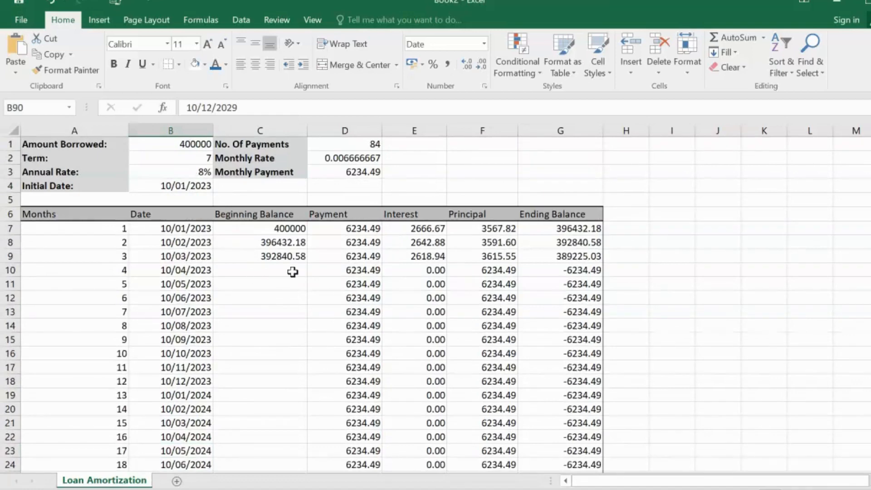
left_click(273, 266)
left_click(278, 256)
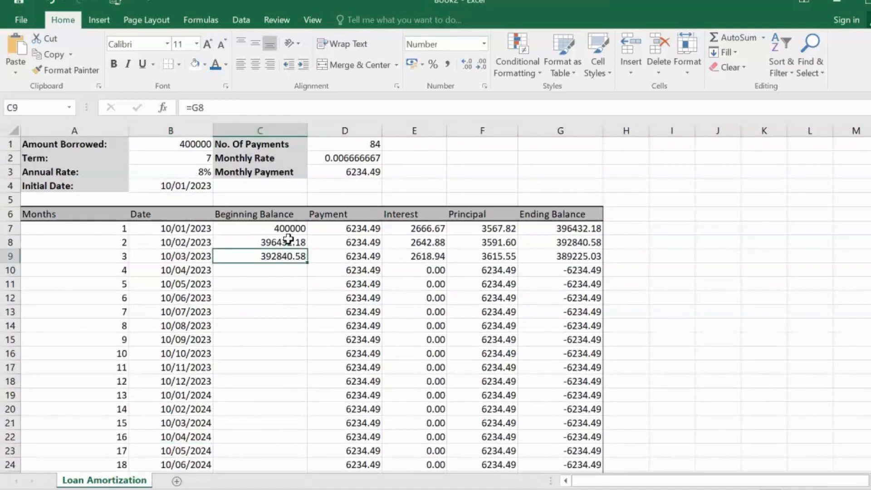
left_click(289, 239)
left_click(287, 254)
mouse_move(309, 263)
left_mouse_down()
mouse_move(302, 459)
mouse_move(297, 445)
left_mouse_up()
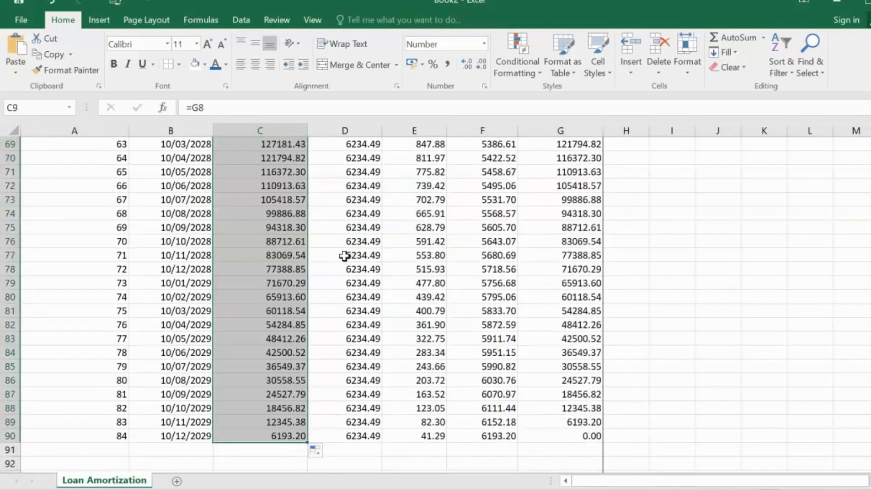
scroll(349, 261, "down", 3)
left_click(576, 310)
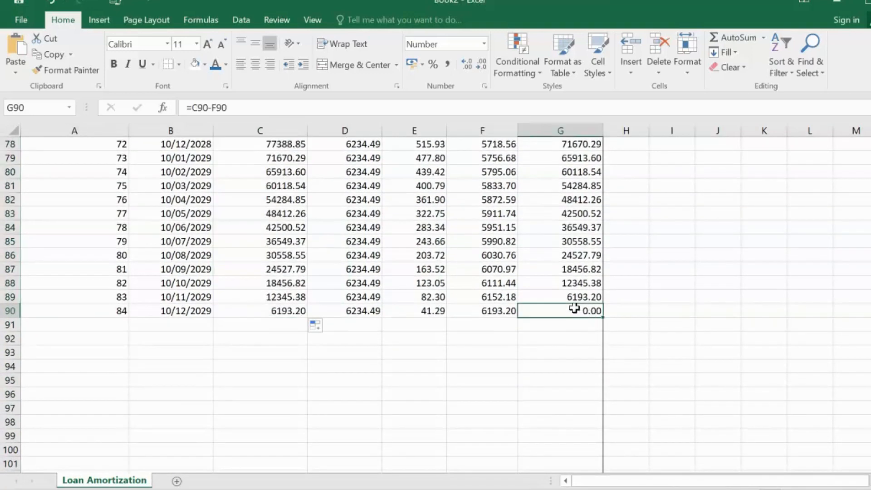
left_click(103, 308)
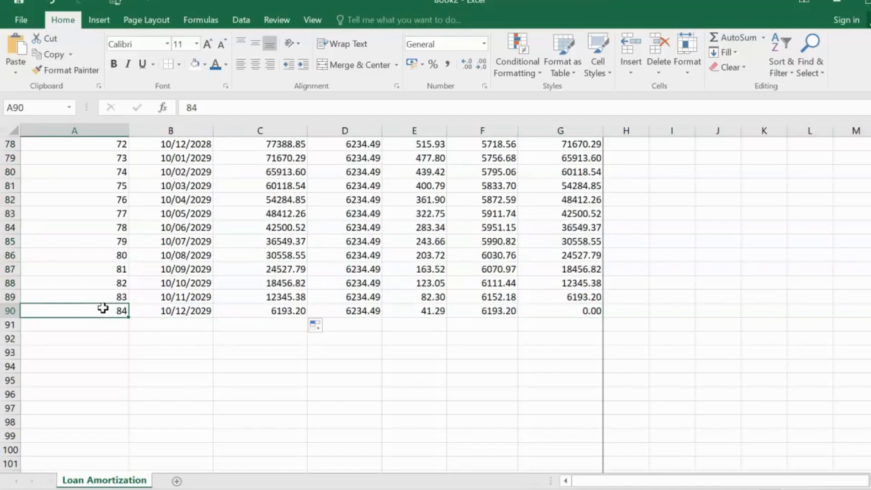
left_click(577, 309)
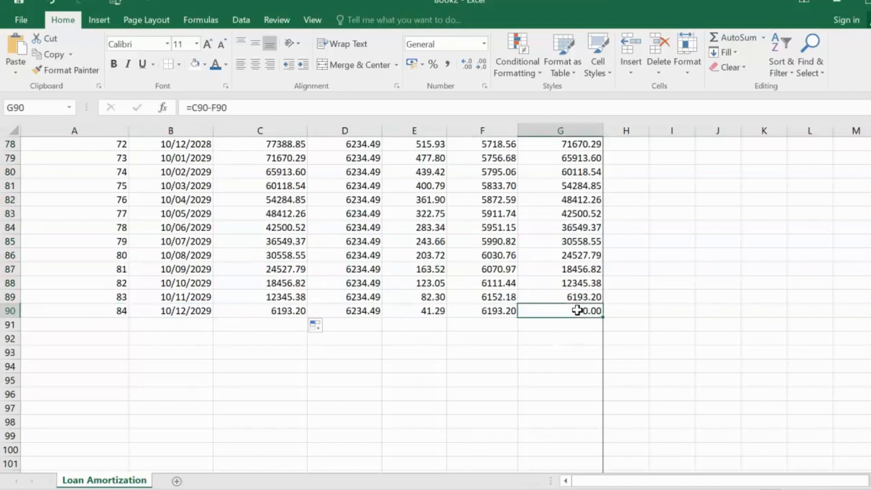
Step: Total the principal column in F91 with =SUM(F7:F90)
left_click(487, 328)
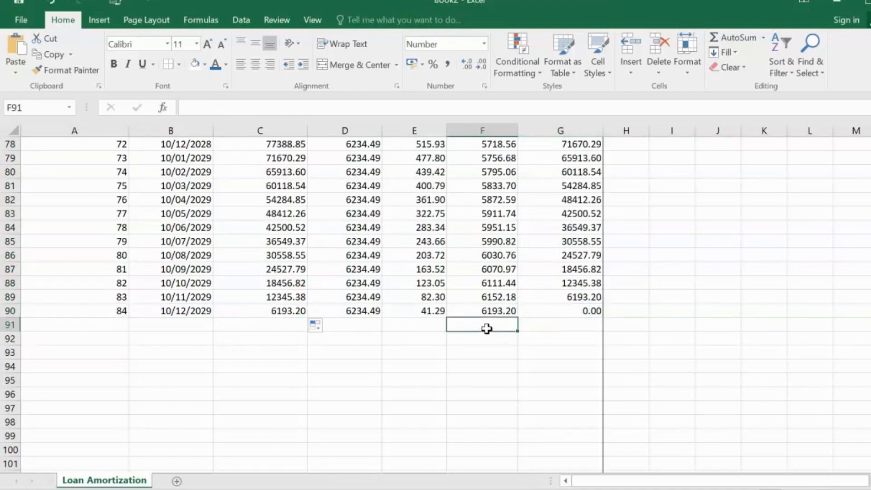
type("=")
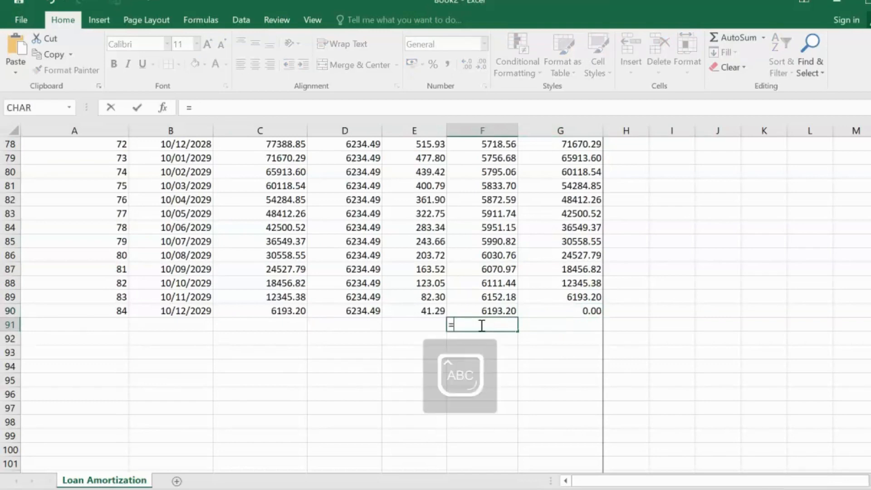
type("SUM(")
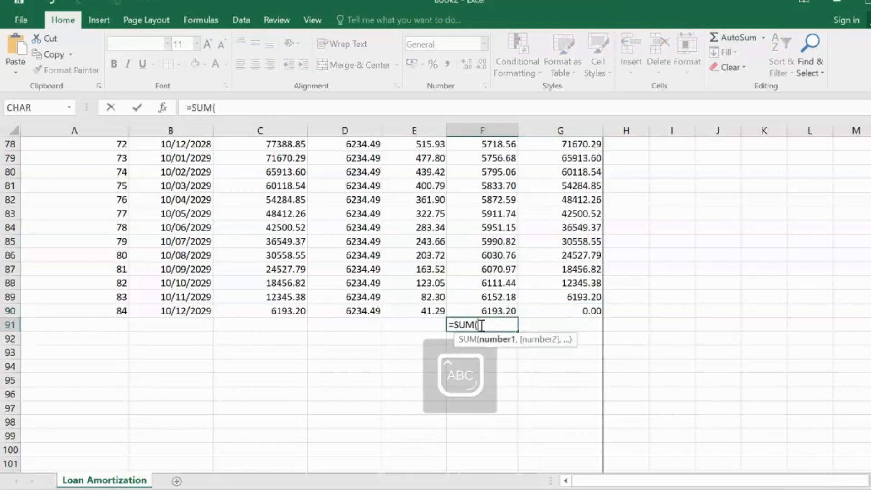
left_click_drag(491, 312, 483, 177)
key("ctrl+Return")
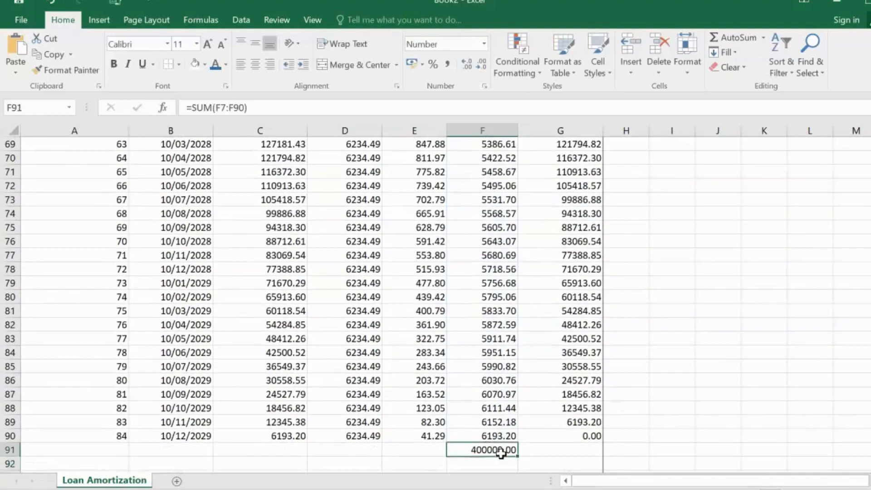
Step: Total the payment column for all 84 months in D91 with a SUM formula
left_click(419, 451)
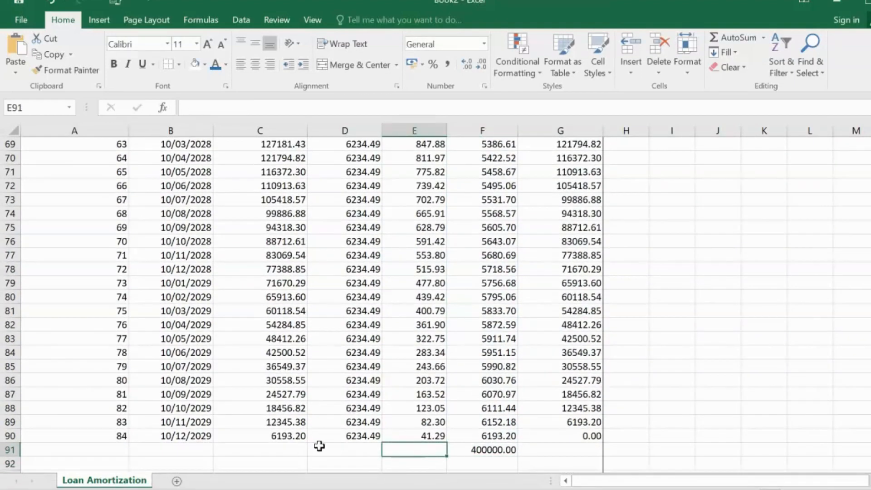
left_click(332, 454)
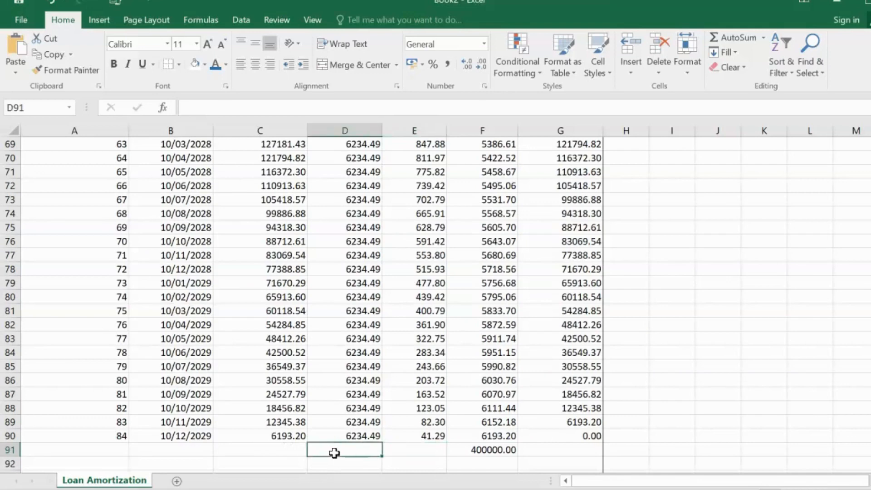
type("=")
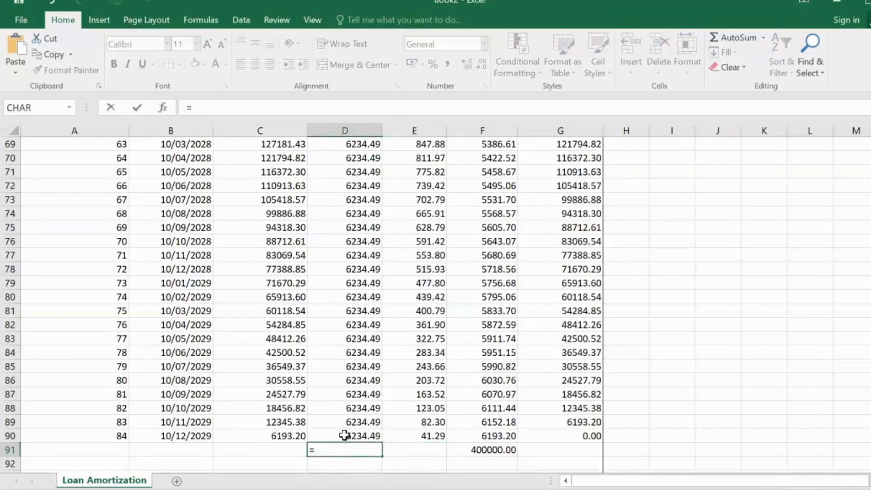
type("SUM")
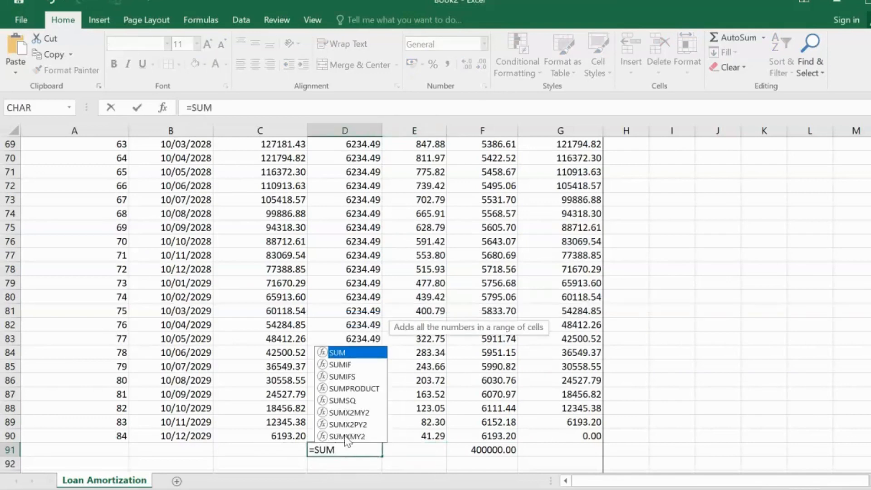
type("(")
left_click_drag(346, 436, 339, 191)
type(")")
key("Return")
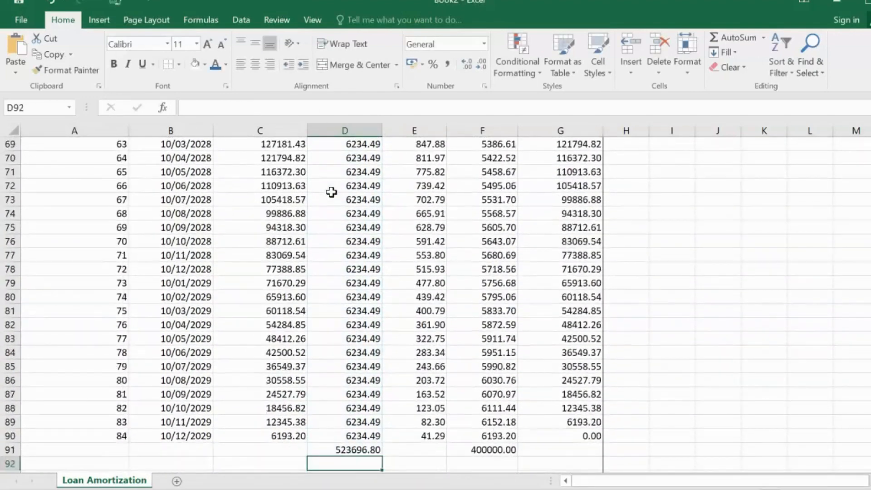
left_click(349, 454)
Step: Total the interest column in E91 with a SUM of E7:E90
left_click(418, 453)
type("=")
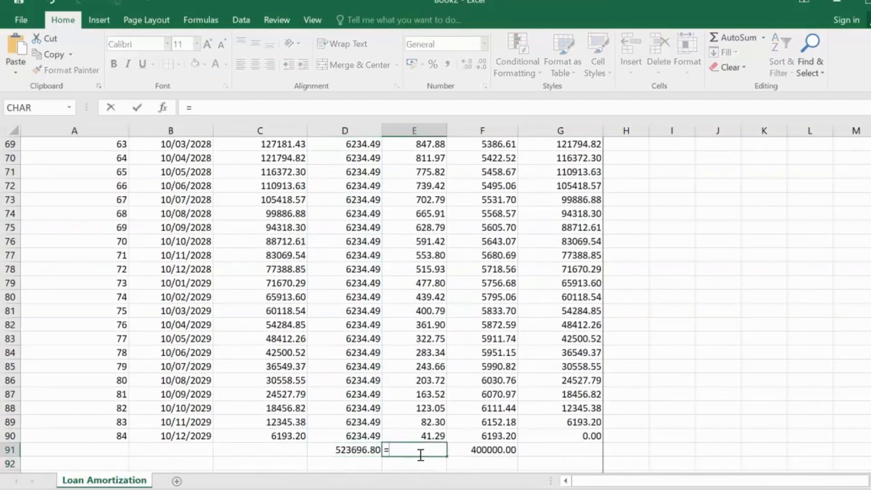
type("(SUM(")
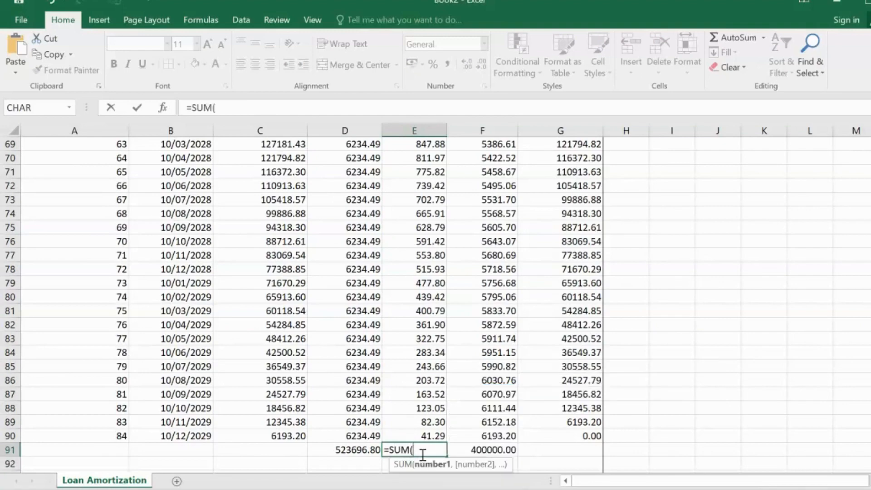
left_click_drag(418, 435, 422, 177)
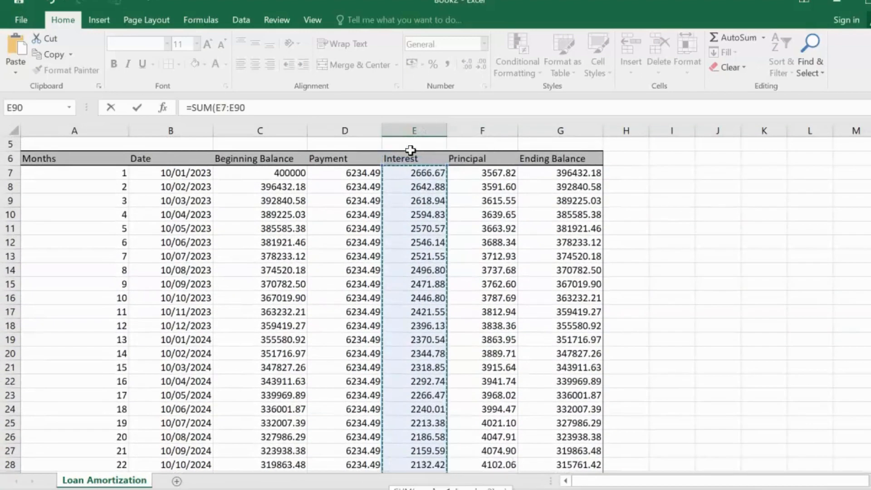
key("Return")
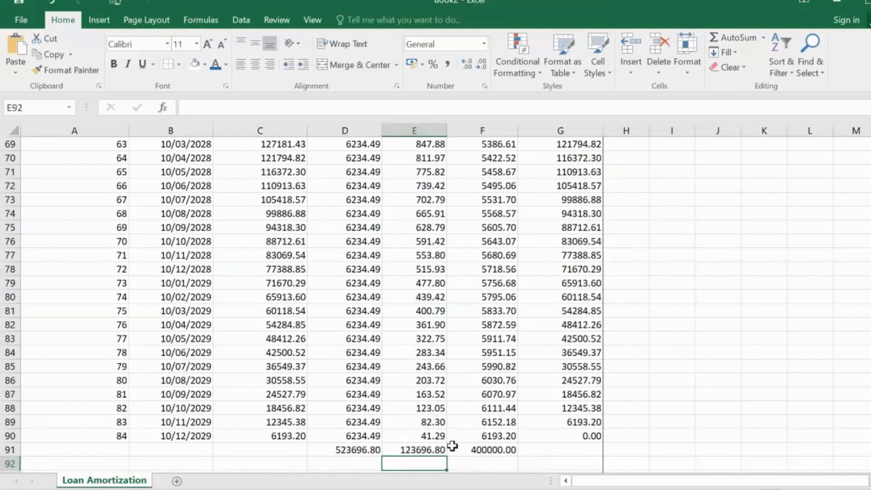
left_click(419, 449)
Step: Check total payments minus total interest in D93 with =D91-E91, and clear the check cell
scroll(369, 399, "down", 2)
left_click(370, 397)
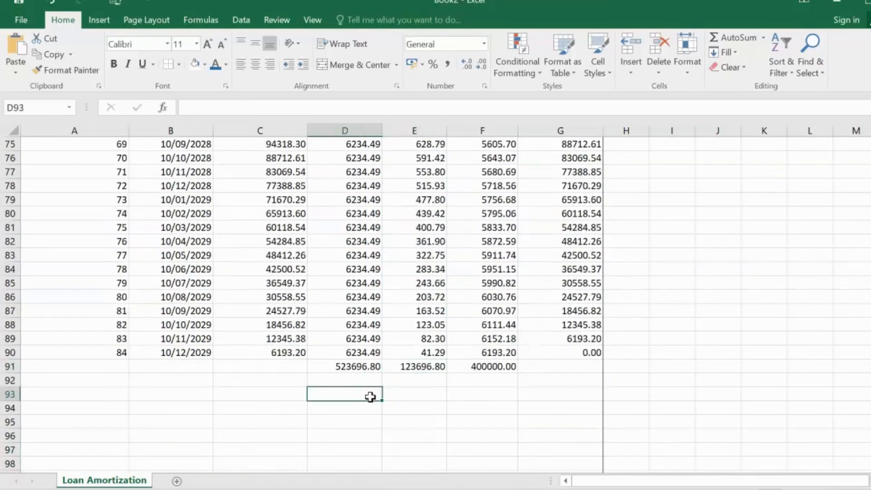
left_click(481, 368)
left_click(344, 395)
type("=")
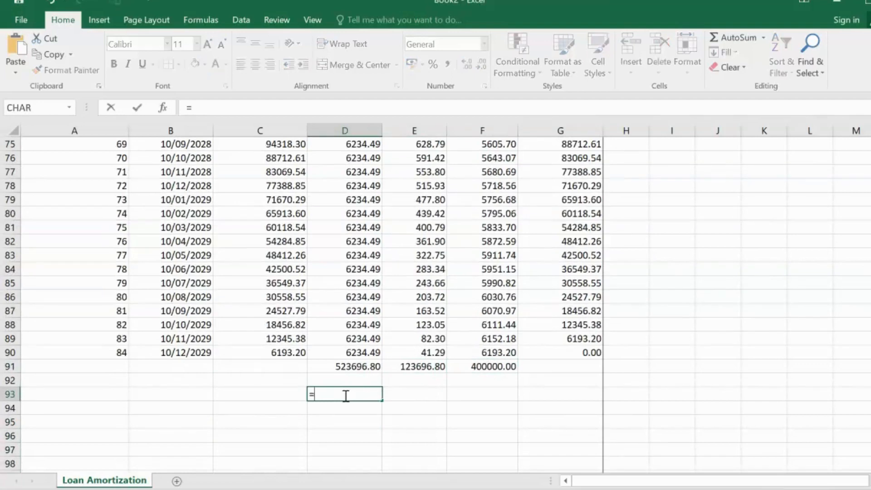
left_click(339, 366)
type("-")
left_click(420, 366)
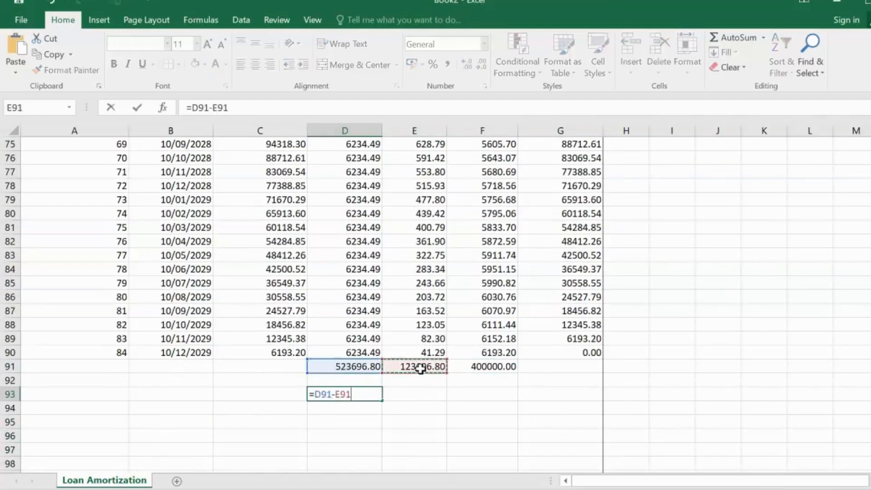
key("Return")
left_click(341, 395)
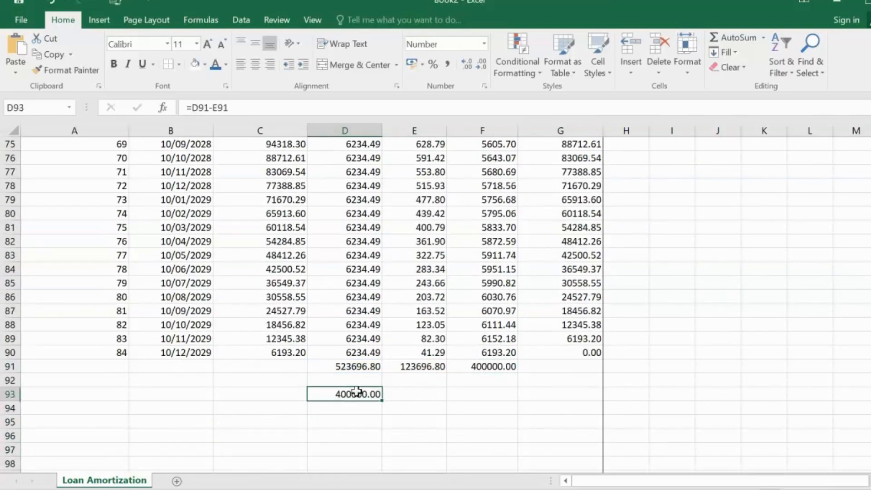
left_click_drag(321, 377, 486, 366)
key("Delete")
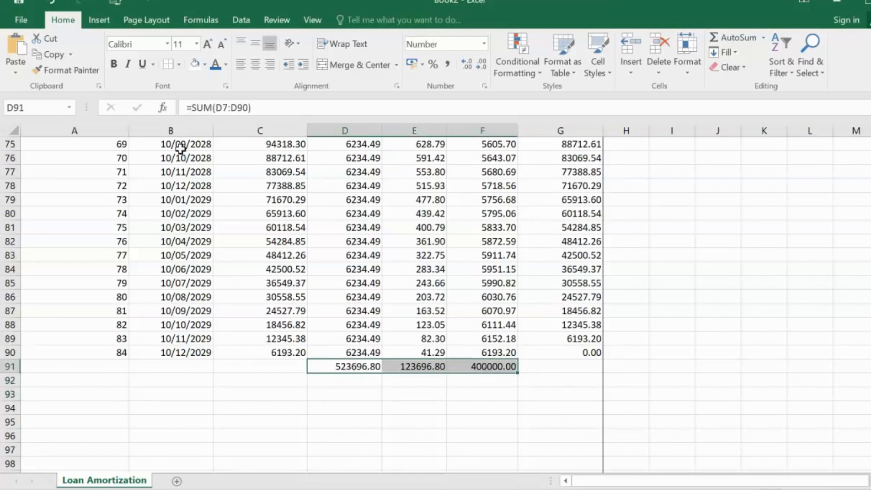
Step: Try bold formatting on the payment, interest and principal totals in D91:F91
left_click(114, 63)
scroll(227, 373, "up", 14)
scroll(153, 298, "up", 11)
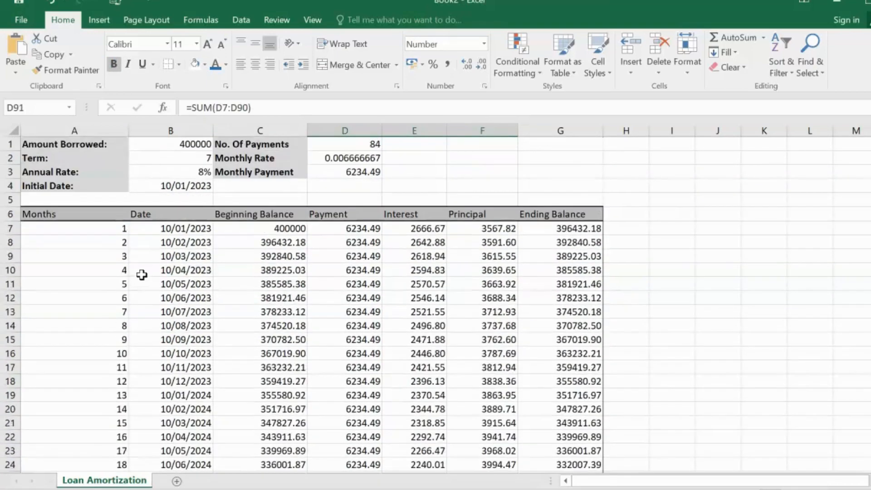
left_click(116, 71)
Step: Make the schedule's header row bold from Months in A6 to Ending Balance in G6
left_click_drag(870, 421, 870, 177)
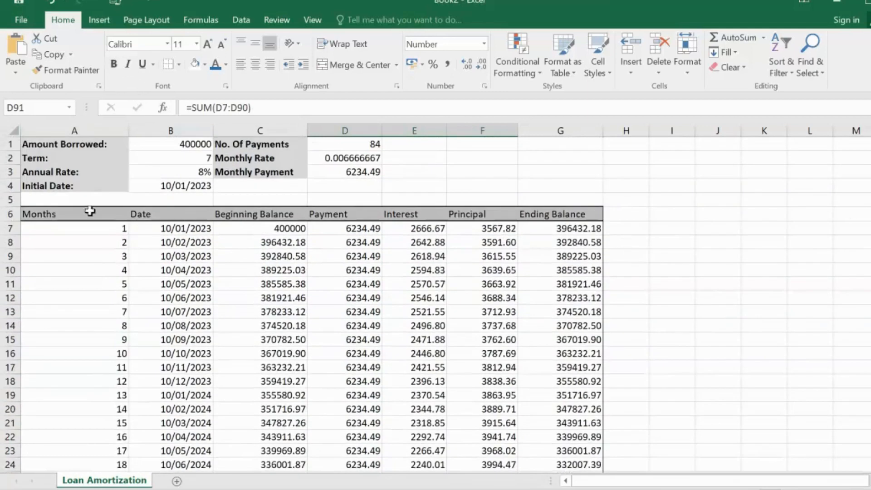
left_click_drag(39, 212, 573, 213)
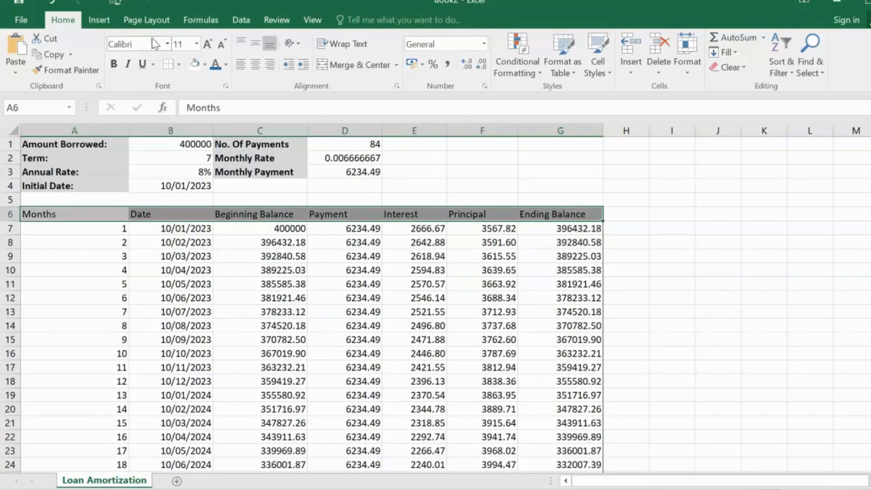
left_click(114, 63)
left_click(447, 242)
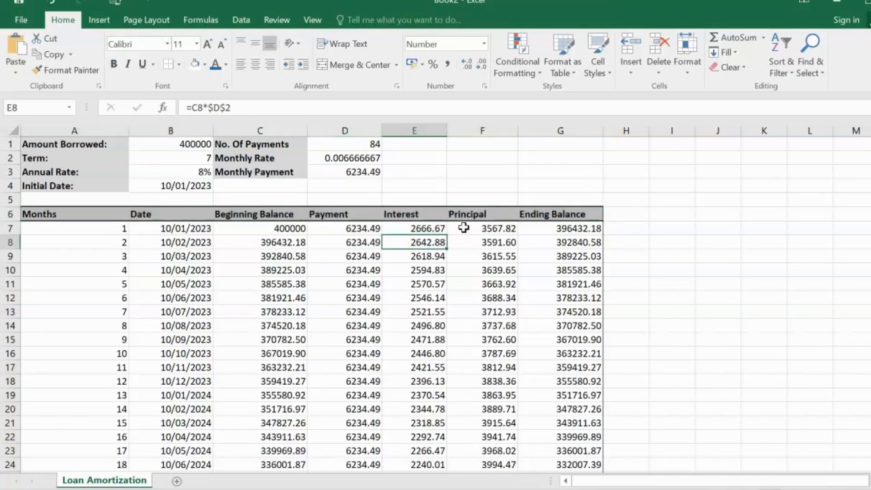
Step: Set the amount borrowed in B1 to 500000 and check the recalculated totals in row 91
scroll(377, 316, "down", 3)
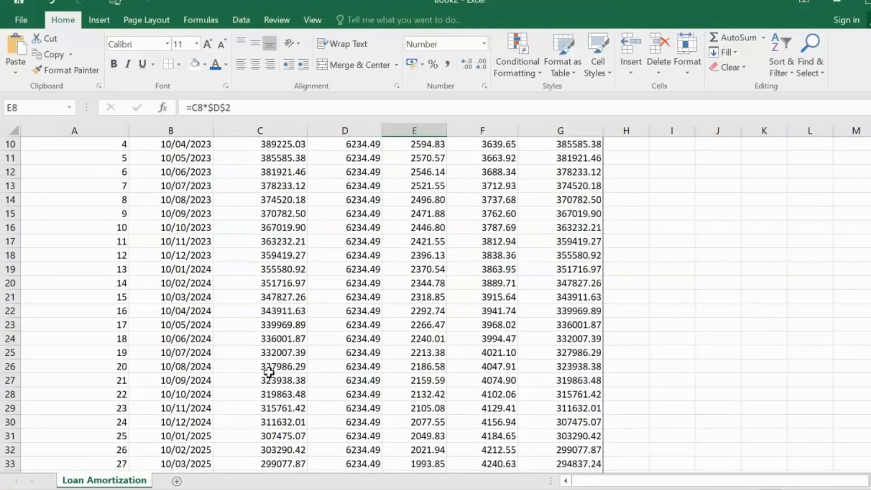
scroll(336, 268, "up", 1)
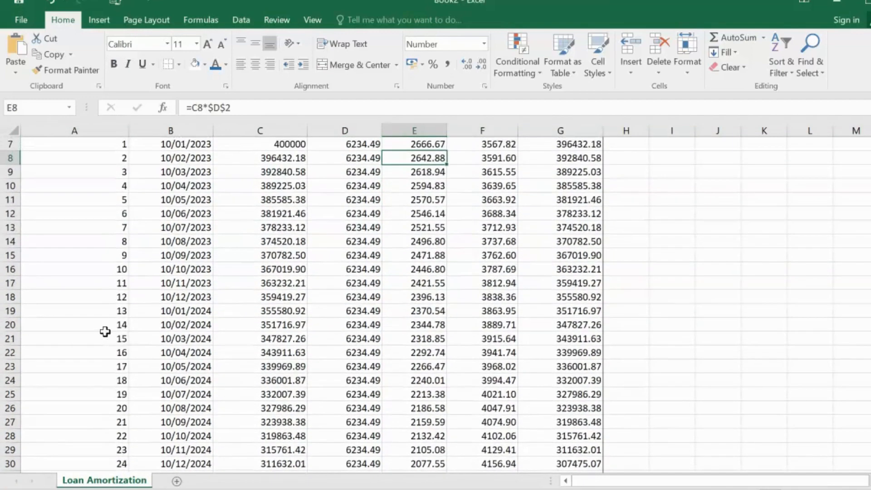
left_click_drag(105, 330, 146, 323)
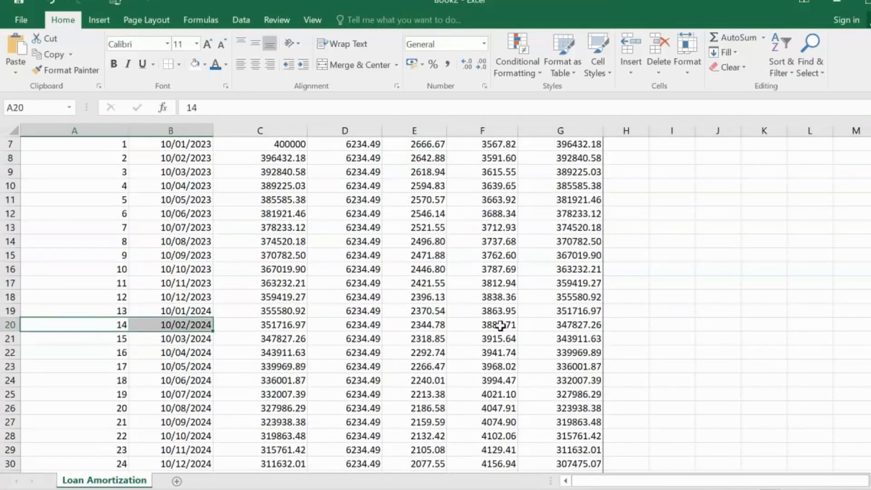
scroll(549, 327, "up", 2)
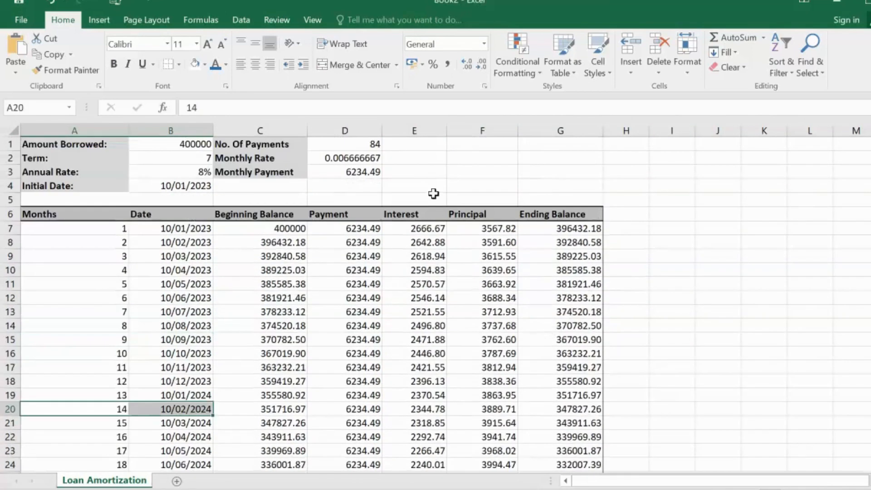
left_click(176, 146)
type("5")
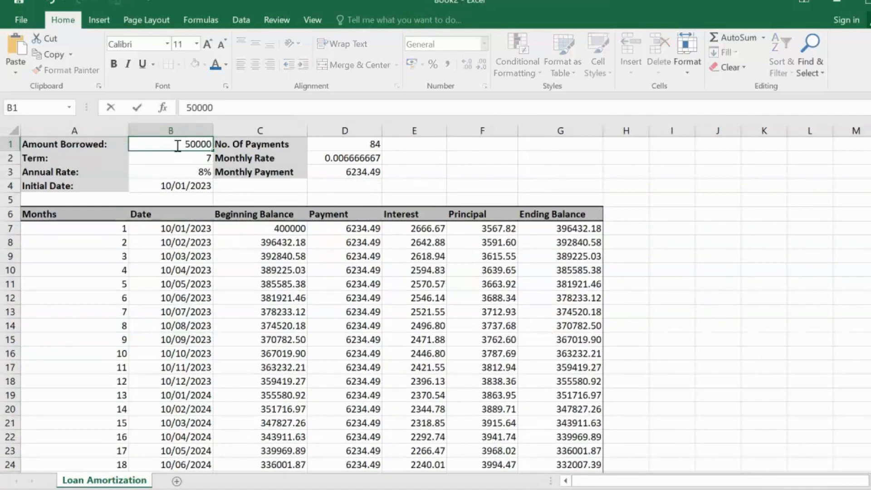
left_click(370, 336)
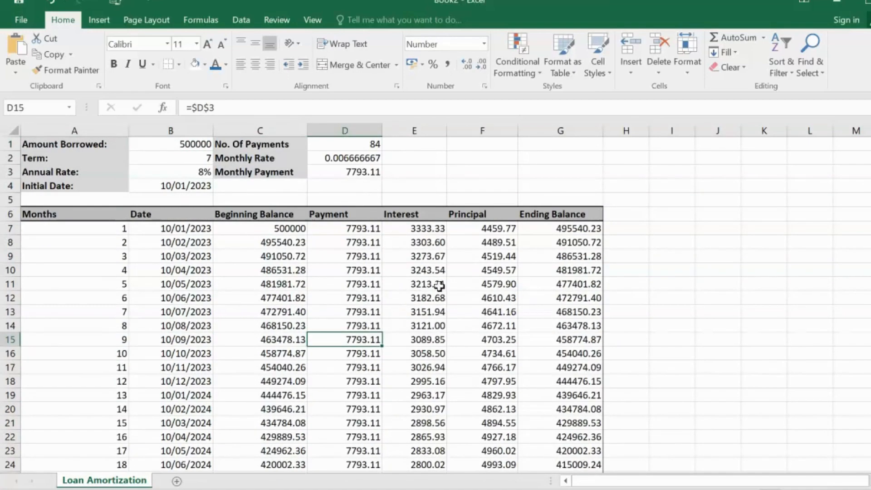
scroll(415, 230, "down", 8)
scroll(482, 265, "down", 19)
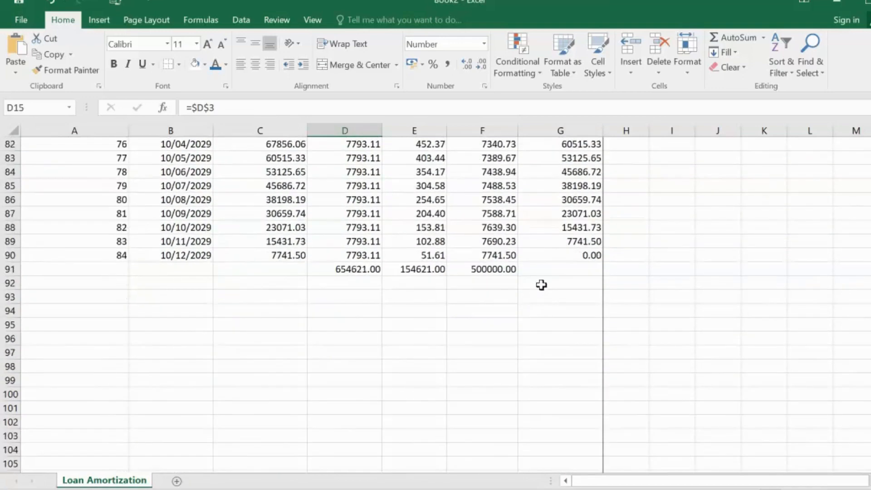
scroll(494, 254, "up", 20)
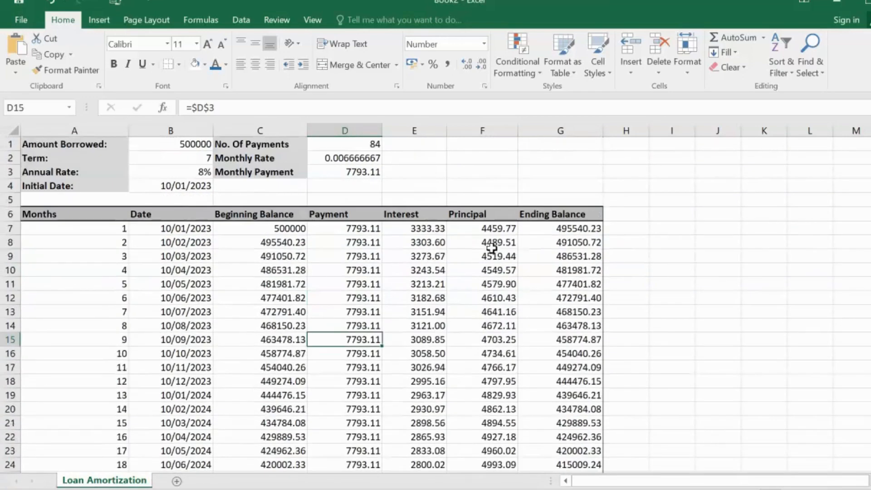
Step: Set the loan term in B2 to 10 years
left_click(333, 173)
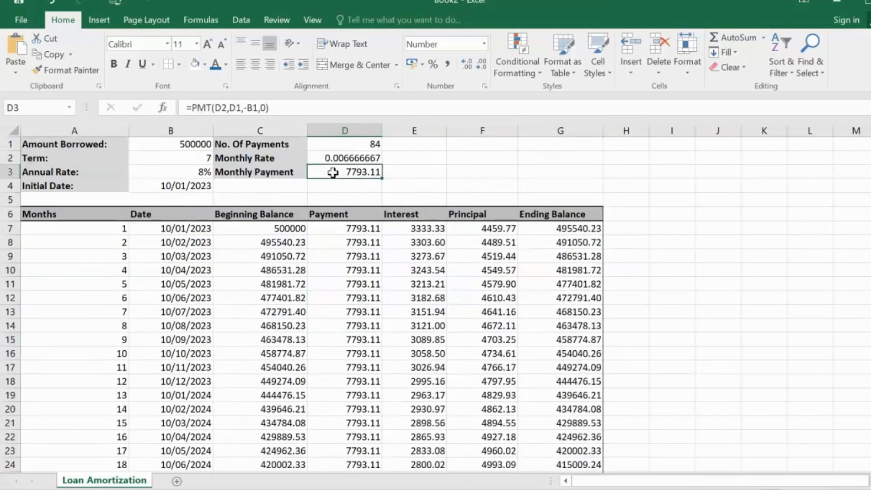
left_click(200, 159)
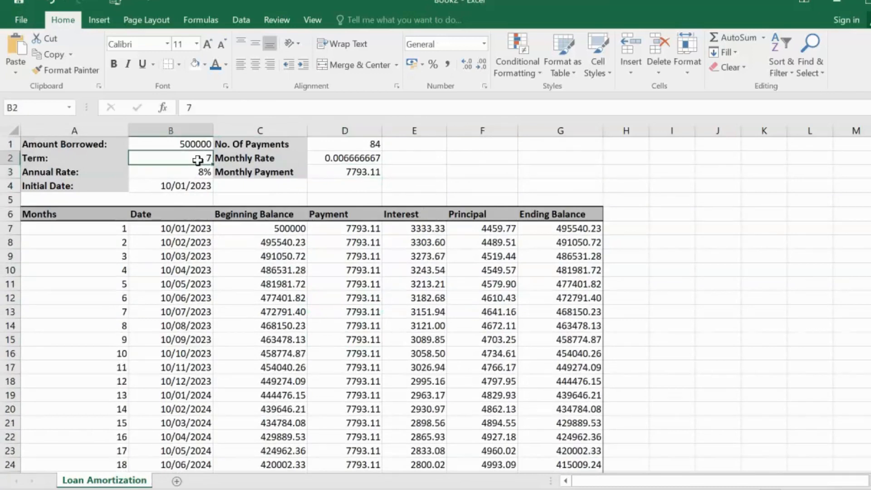
type("10")
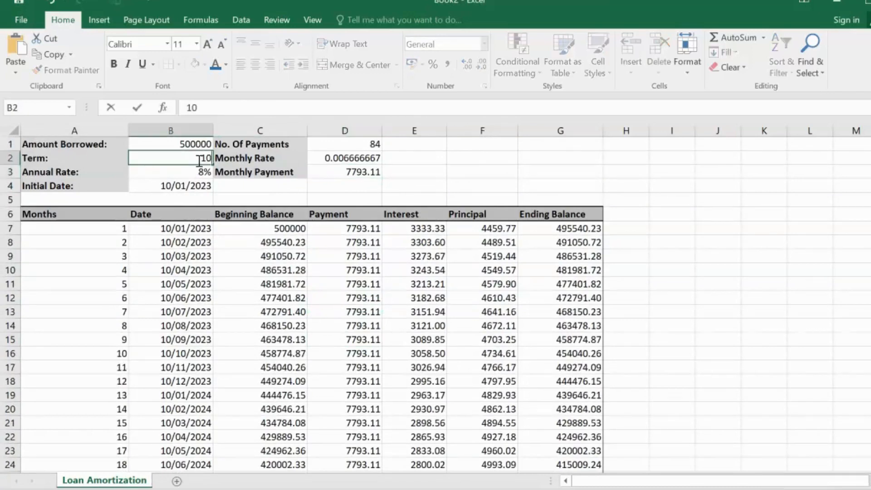
left_click(409, 323)
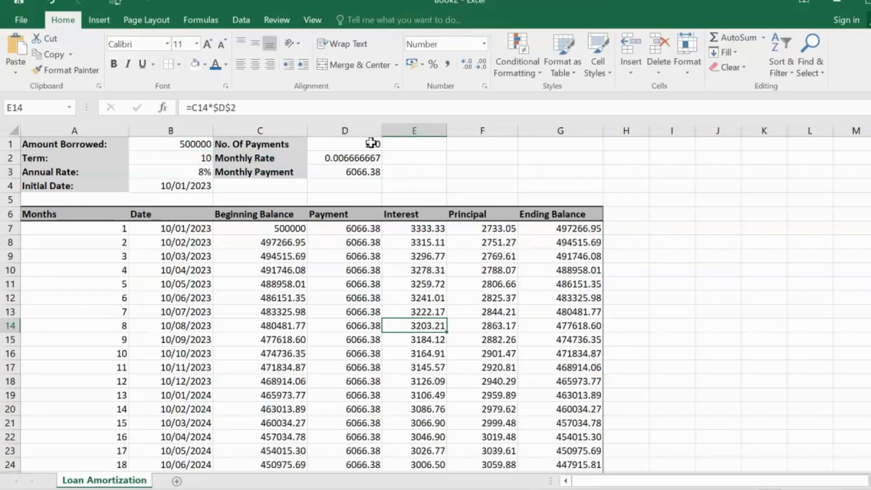
Step: Fill the month numbers and dates down to month 120 in row 126
scroll(502, 207, "down", 20)
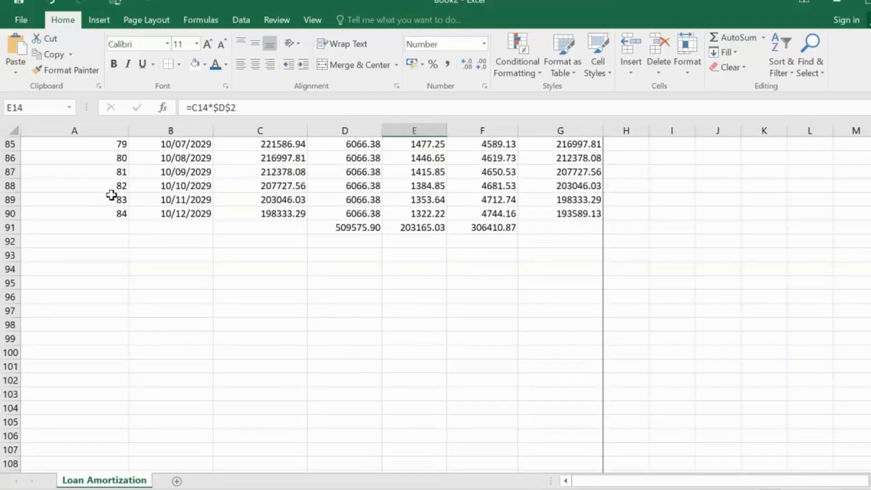
left_click_drag(121, 171, 123, 453)
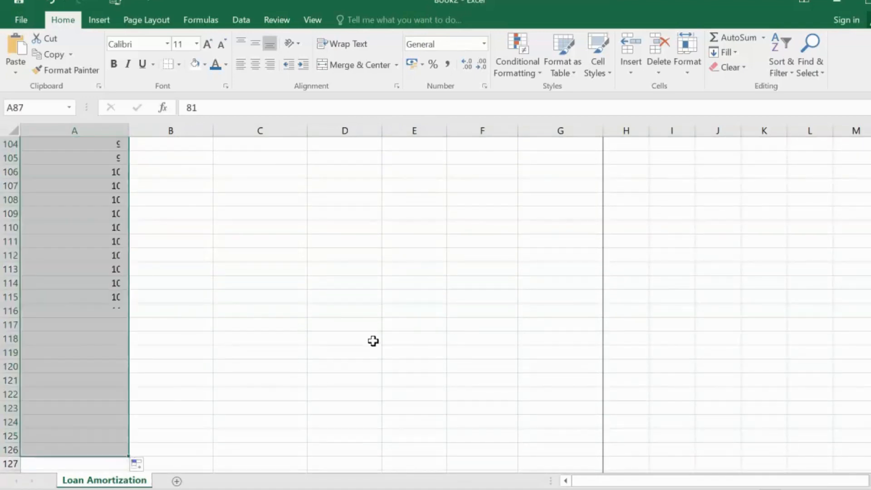
scroll(371, 340, "up", 7)
left_click(187, 213)
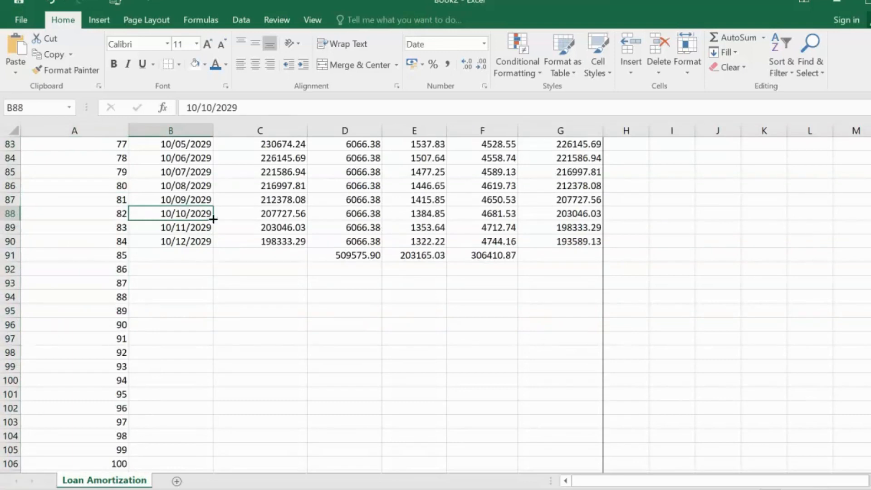
left_click_drag(210, 217, 193, 456)
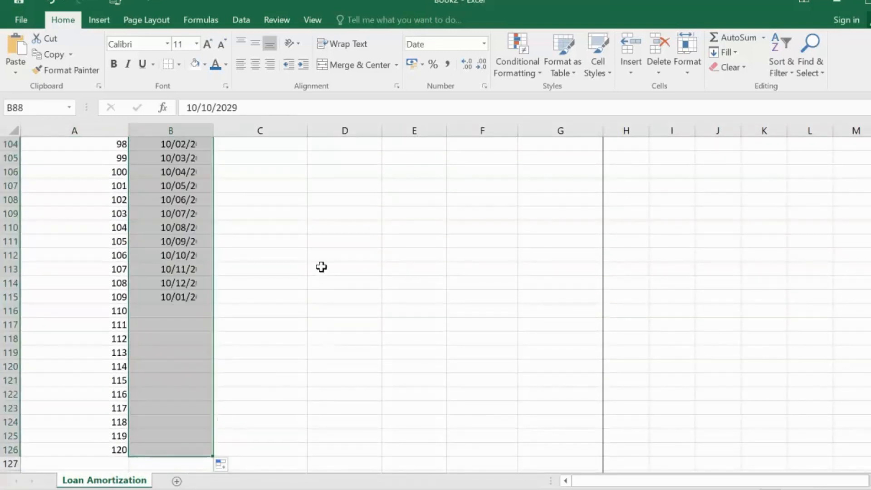
Step: Fill the beginning balance formula from C88 down to C126
scroll(331, 250, "up", 7)
left_click(281, 210)
left_click_drag(281, 210, 504, 456)
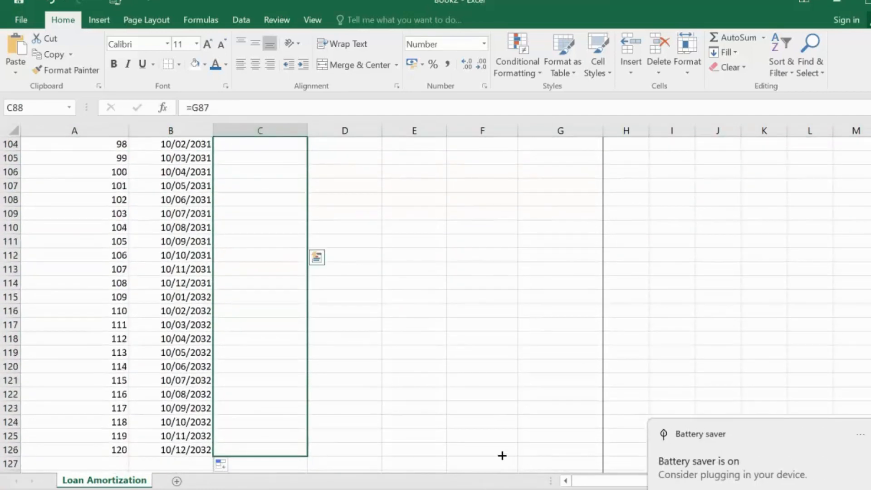
Step: Fill the payment, interest, principal and ending balance columns down to month 120 in row 126
scroll(435, 303, "up", 9)
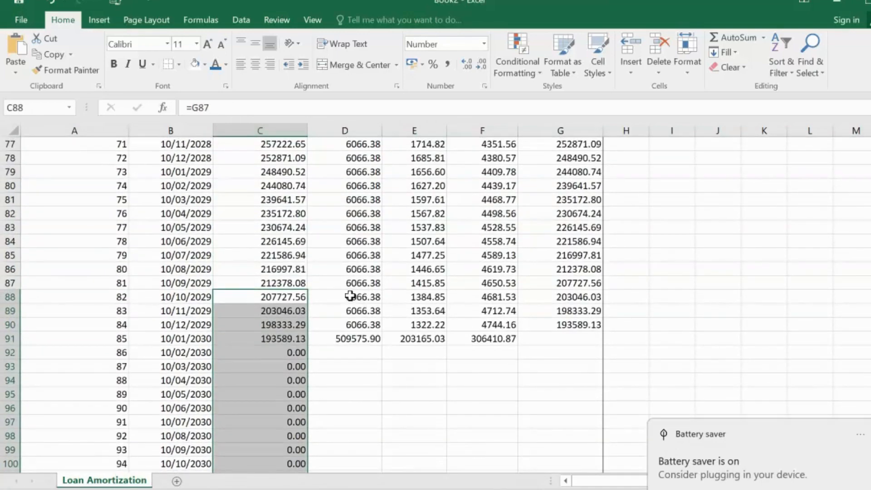
left_click(350, 296)
left_click_drag(381, 303, 367, 457)
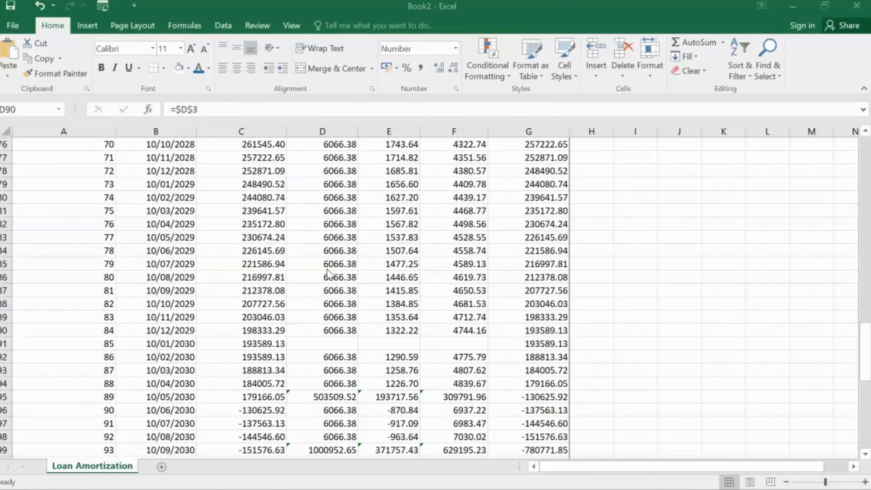
Step: Refill the payment formula =$D$3 and the interest formula =C87*$D$2 from row 87 down to row 126
left_click(316, 338)
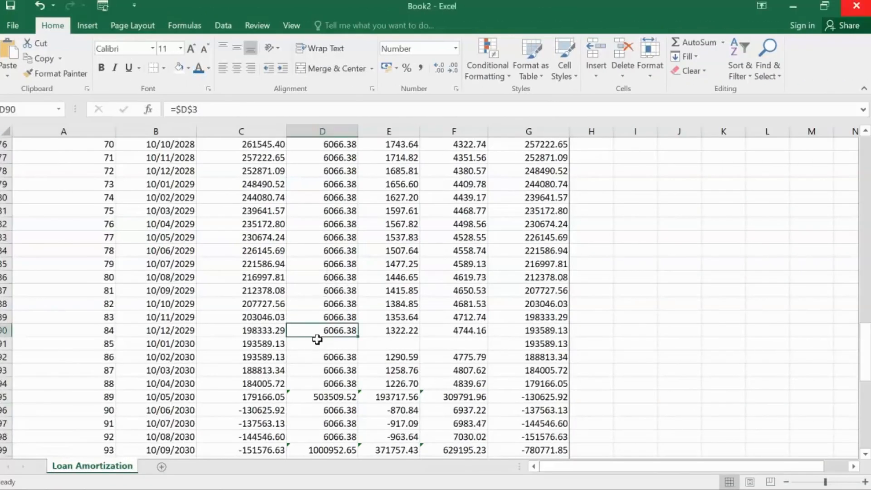
left_click_drag(316, 344, 443, 347)
left_click(345, 303)
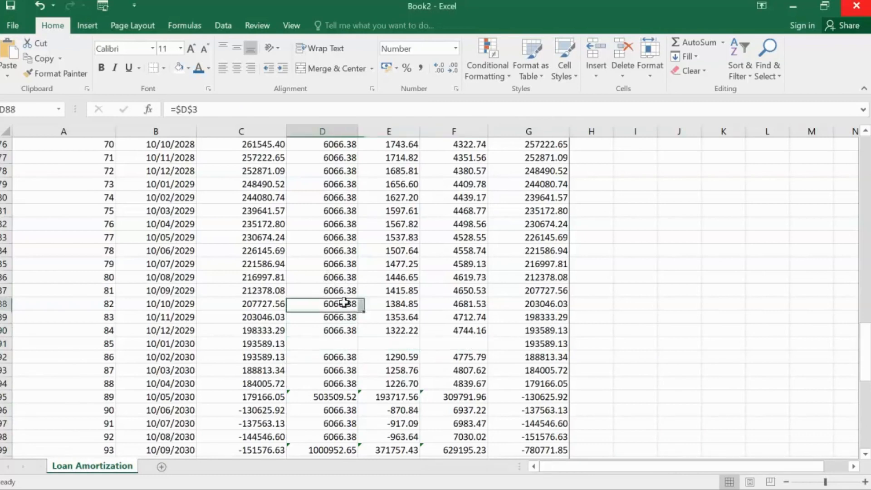
left_click_drag(339, 291, 342, 424)
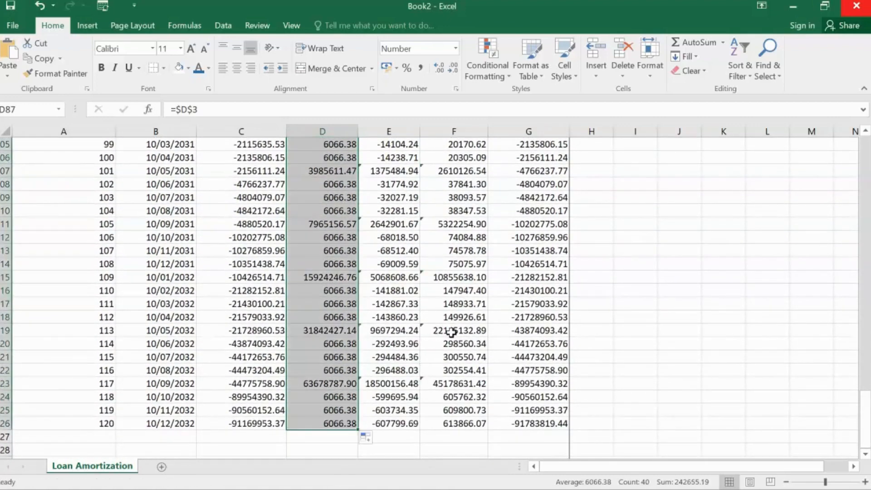
scroll(397, 245, "up", 9)
left_click_drag(395, 265, 427, 442)
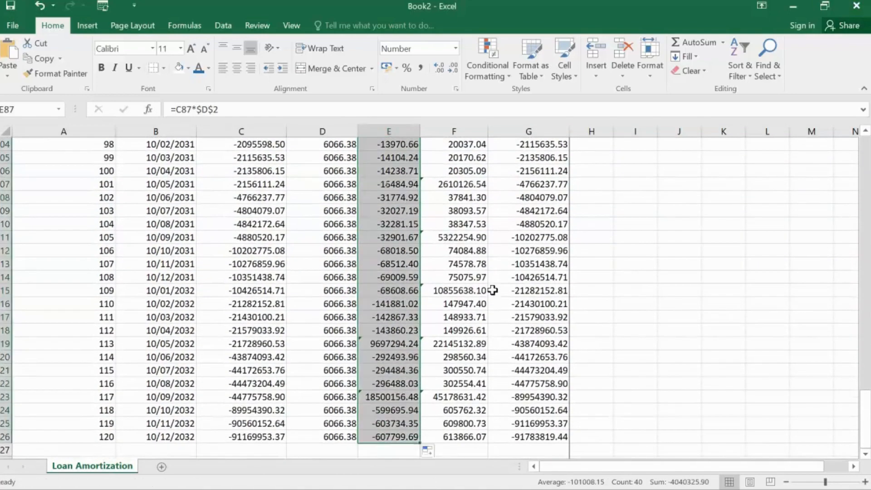
Step: Clear the payment, interest and principal cells for months 89 to 93, range D95:F99
scroll(454, 245, "up", 6)
scroll(454, 245, "up", 1)
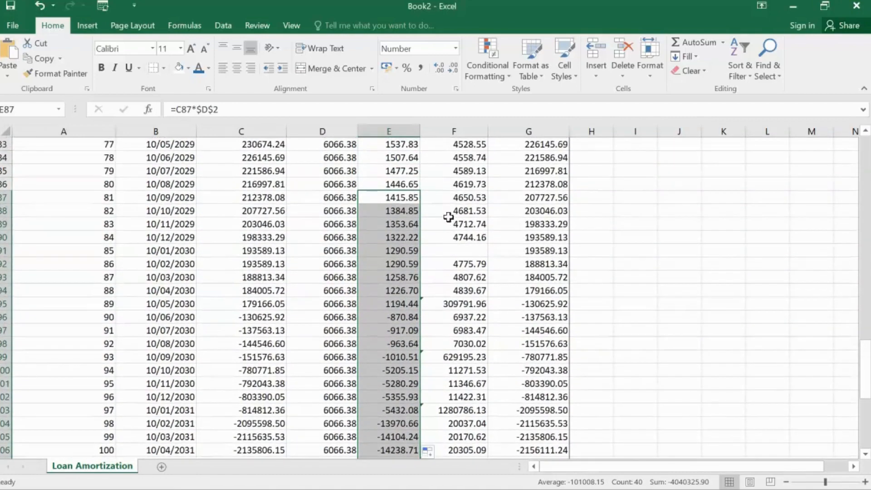
left_click(459, 196)
left_click_drag(458, 183, 463, 195)
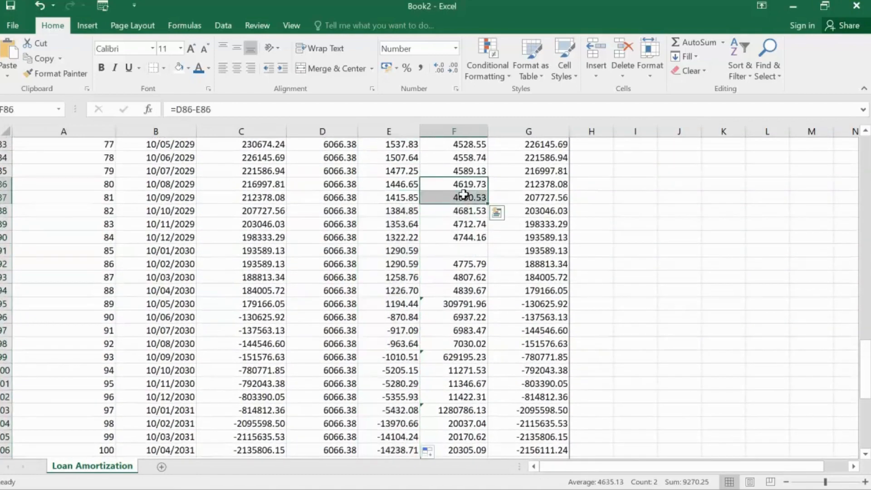
left_click(389, 303)
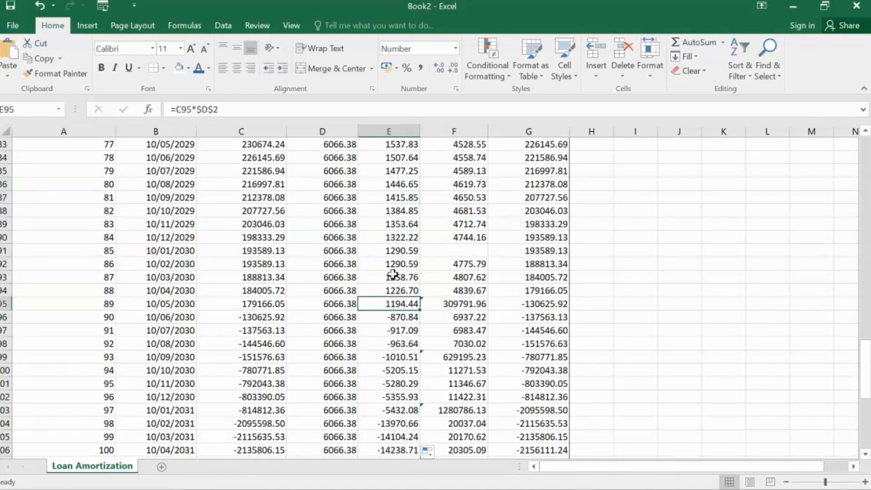
left_click_drag(336, 304, 482, 354)
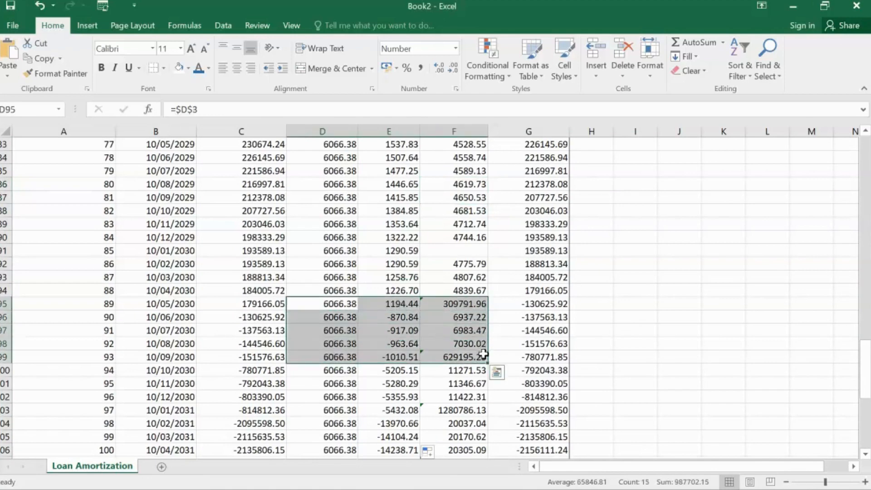
key("Delete")
Step: Refill the payment formula from D91, the interest formula from E90 and the principal formula from F86 down to row 126
left_click(342, 275)
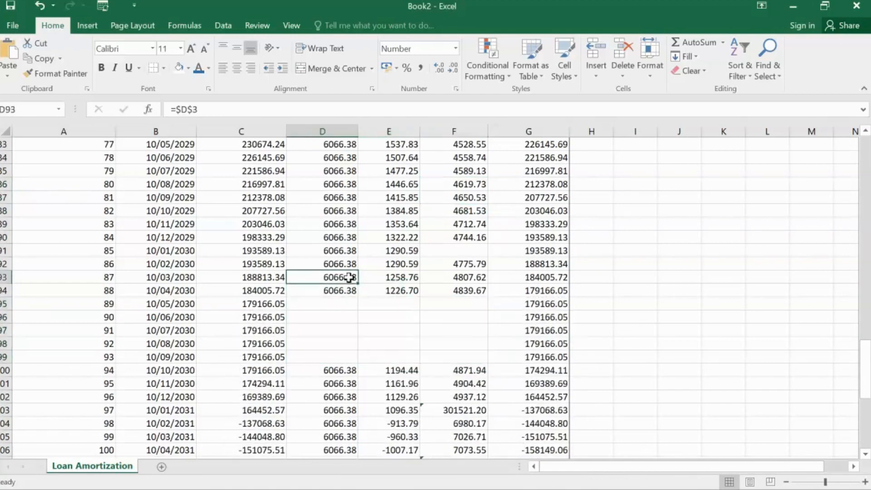
left_click_drag(340, 251, 368, 440)
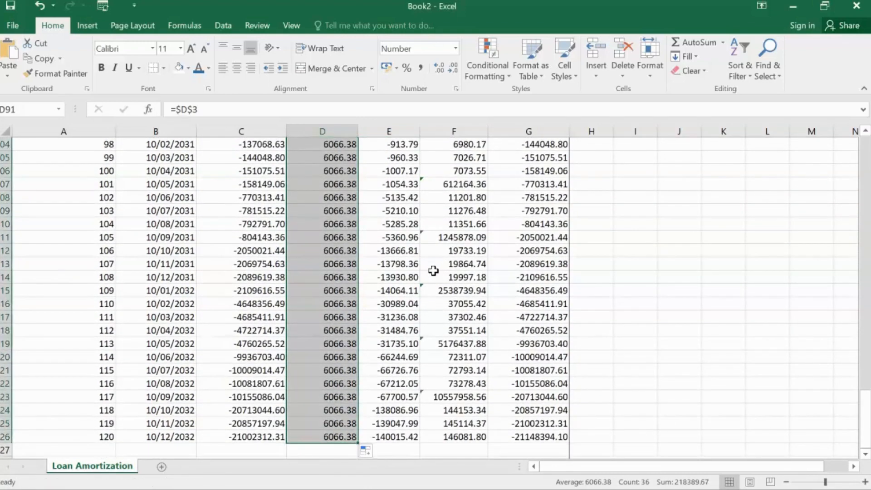
scroll(434, 265, "up", 6)
left_click_drag(399, 196, 408, 438)
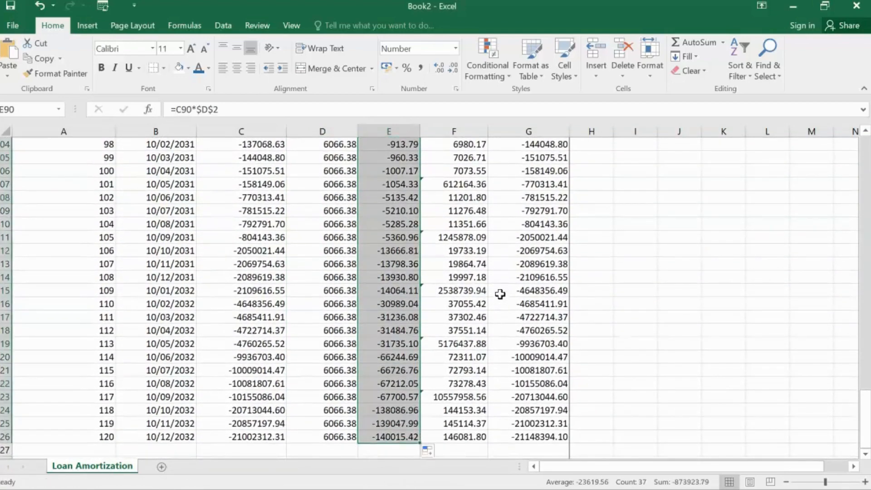
scroll(500, 294, "up", 7)
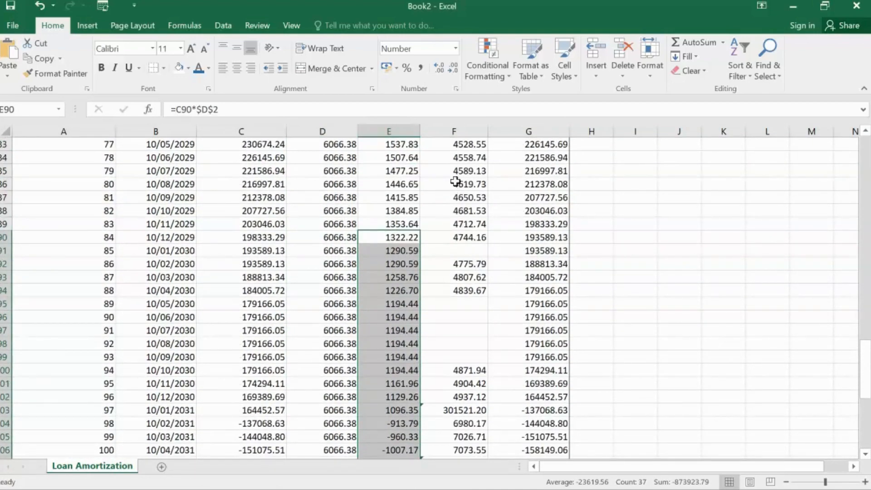
left_click_drag(455, 182, 492, 413)
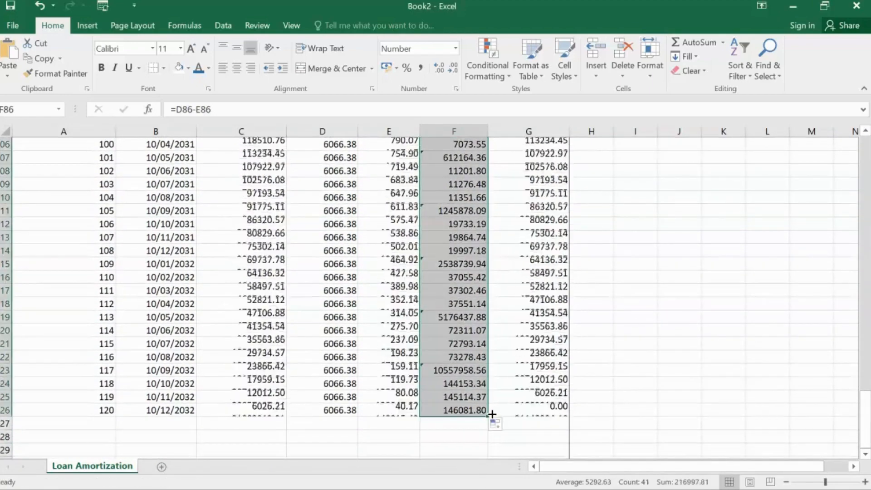
Step: Check the final ending balance in G126 against the last month number in A126
scroll(636, 290, "up", 1)
left_click(635, 291)
scroll(593, 299, "down", 4)
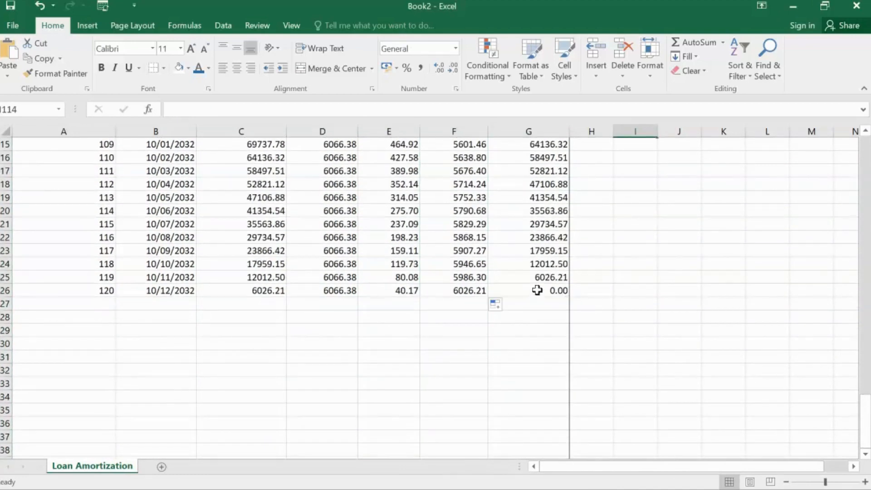
left_click(537, 290)
left_click(96, 289)
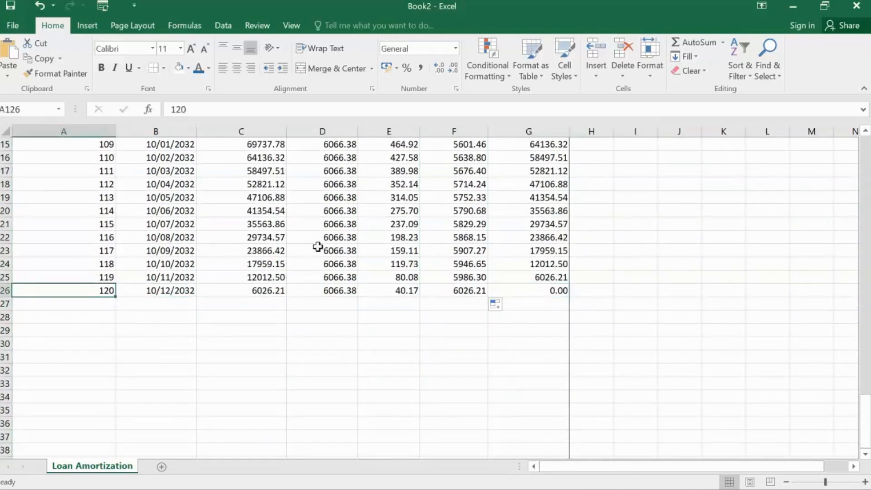
left_click(537, 290)
Step: Set the loan term to 3 years and the annual rate to 6%
scroll(317, 249, "up", 20)
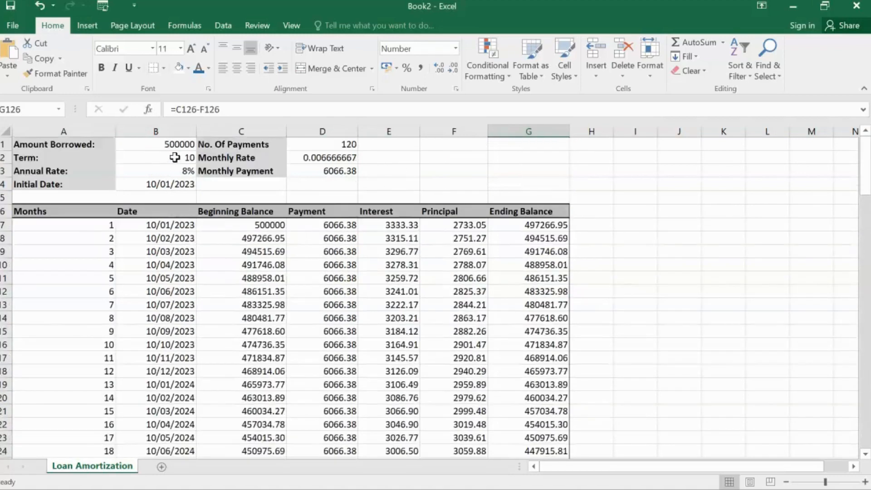
left_click(177, 158)
type("3")
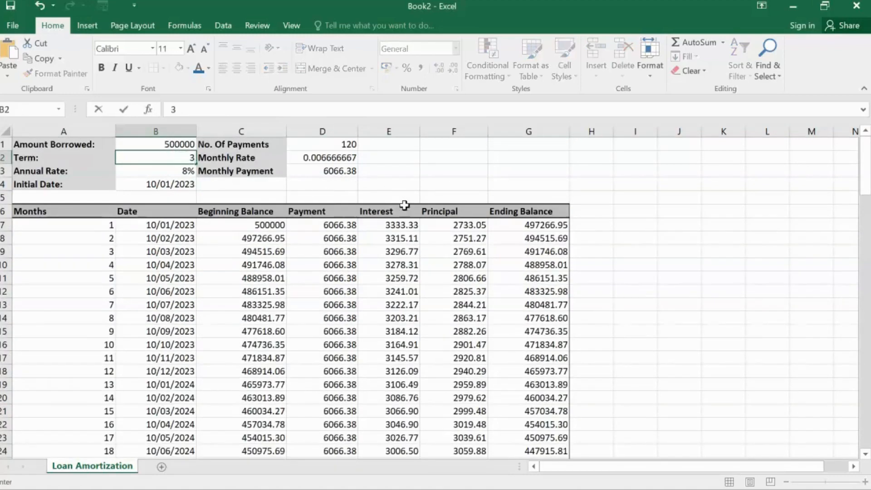
left_click(189, 172)
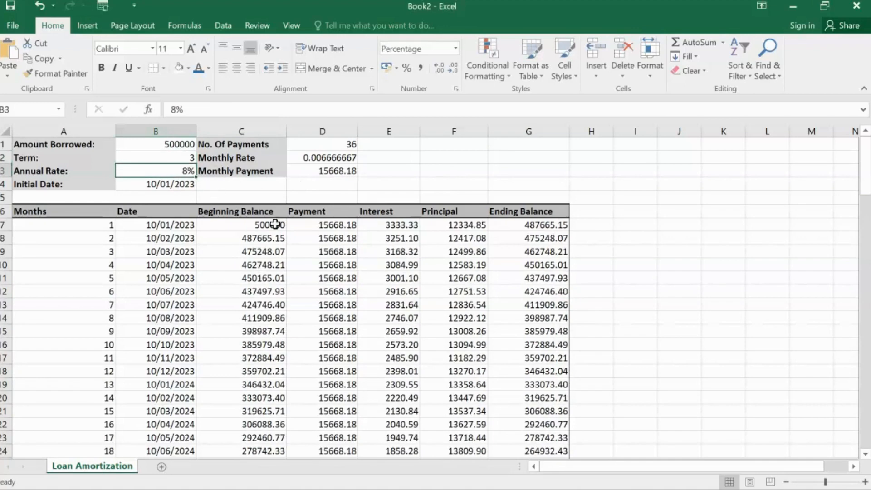
type("6")
left_click(427, 288)
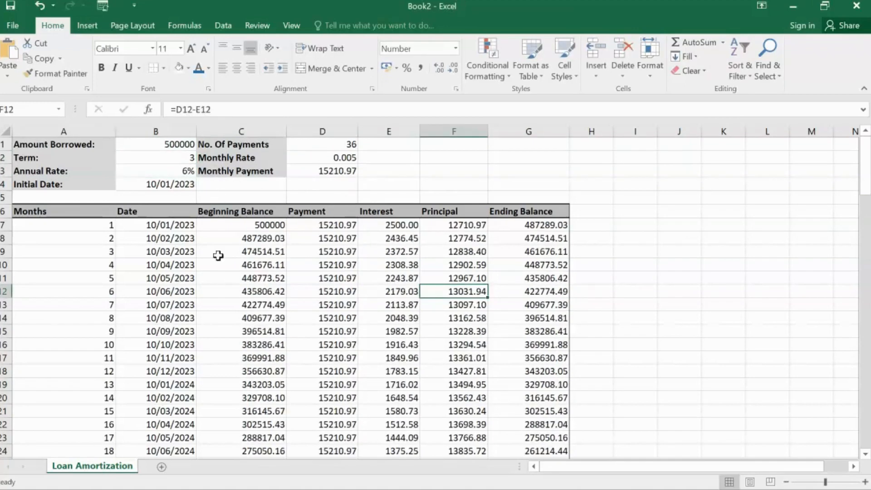
Step: Clear all schedule rows beyond month 36, from A43 downward, and select the final ending balance in G42
scroll(353, 252, "down", 5)
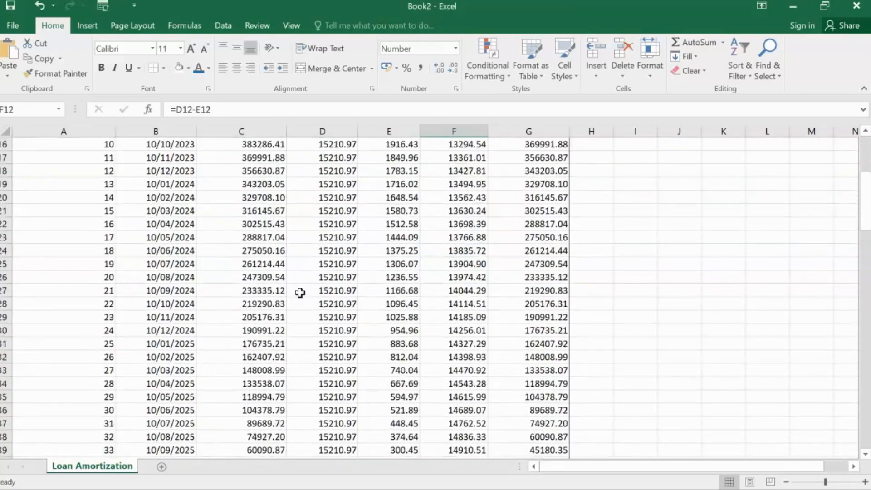
scroll(327, 291, "up", 5)
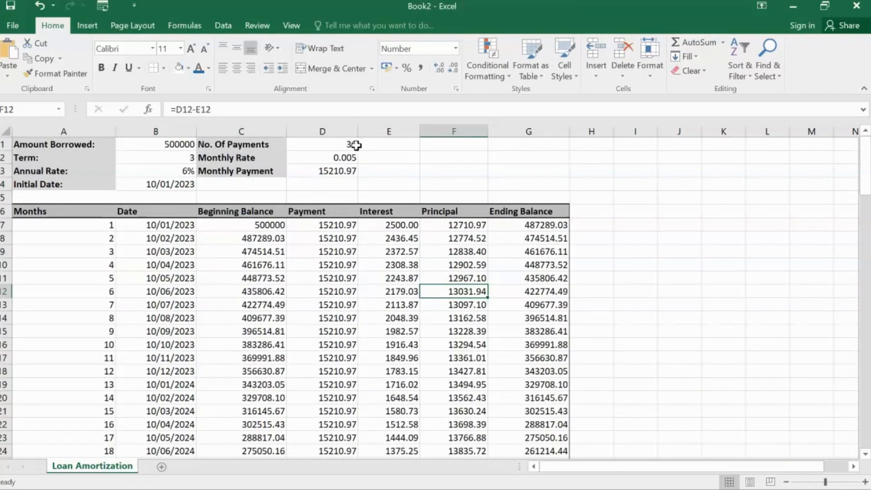
scroll(189, 365, "down", 12)
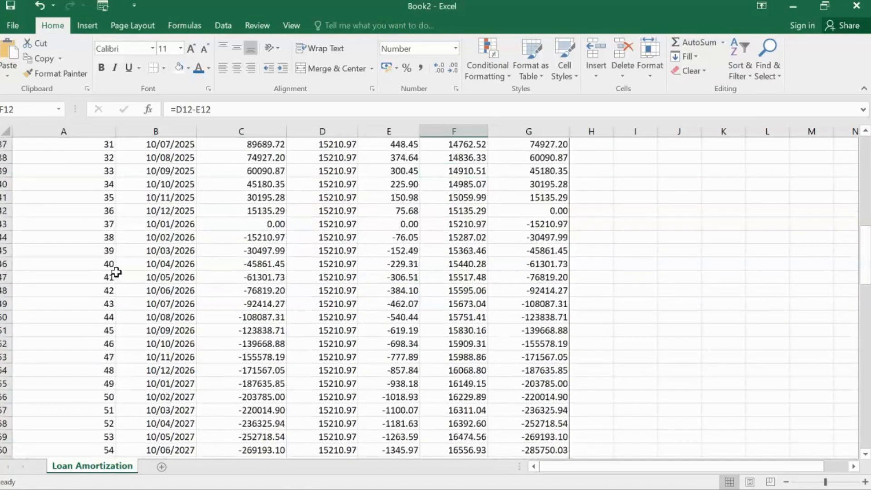
left_click_drag(114, 226, 586, 481)
key("Delete")
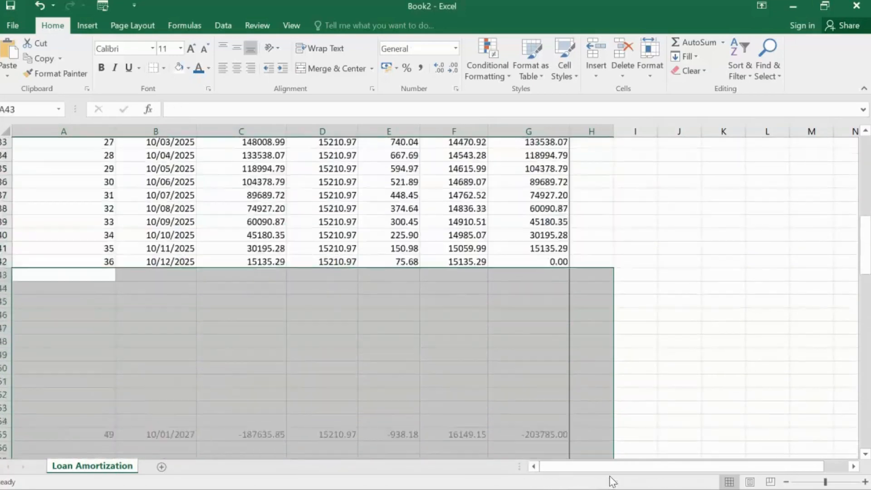
left_click(521, 289)
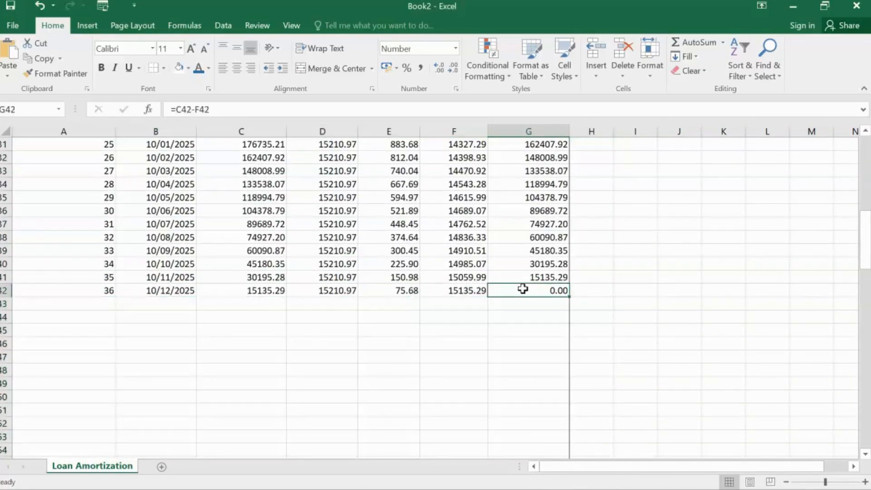